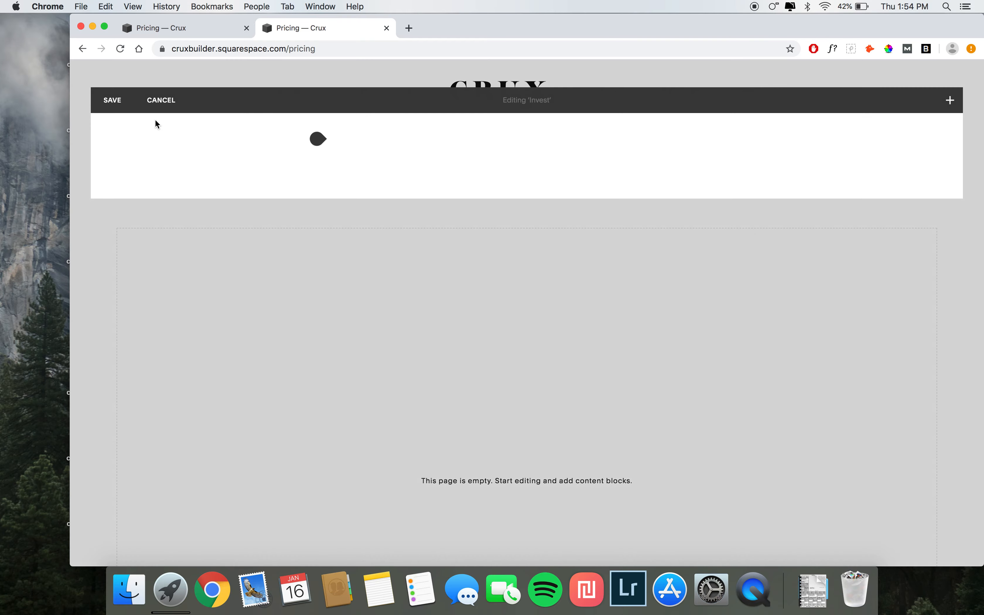
Step: Add a text block to the Invest section and paste in the Investment heading and paragraph copied from the demo site
click(352, 151)
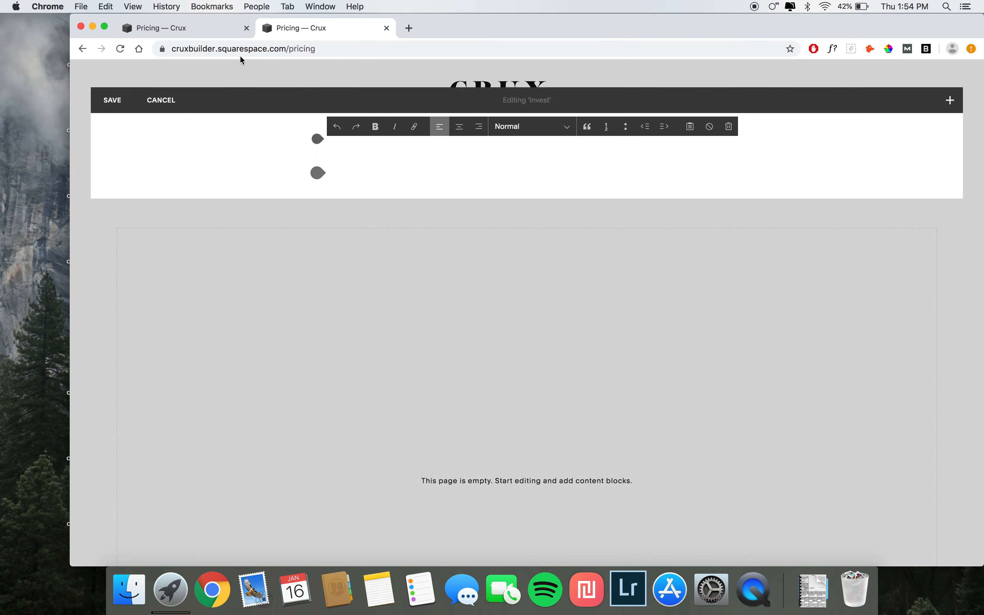
click(204, 26)
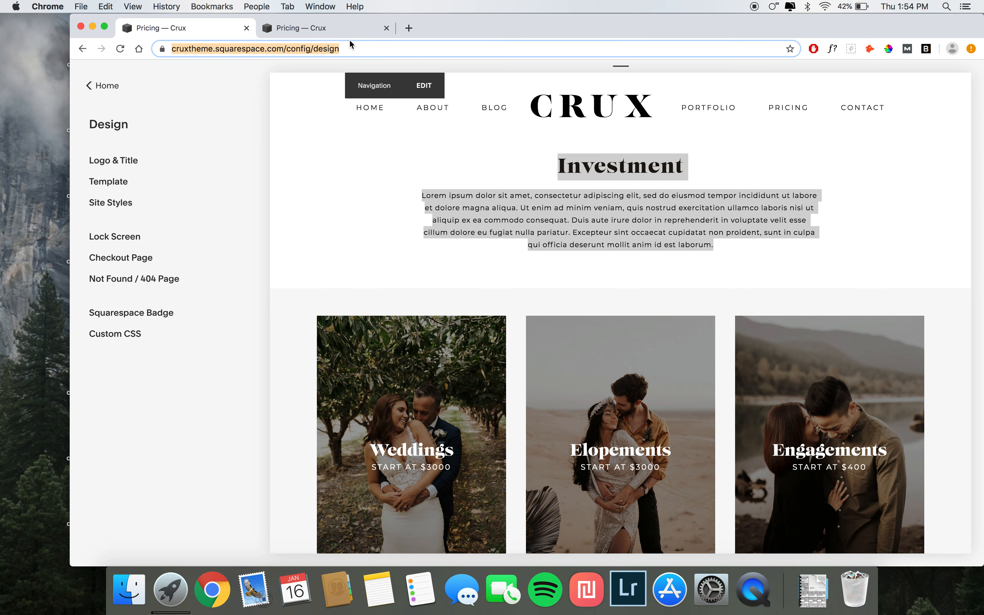
click(321, 27)
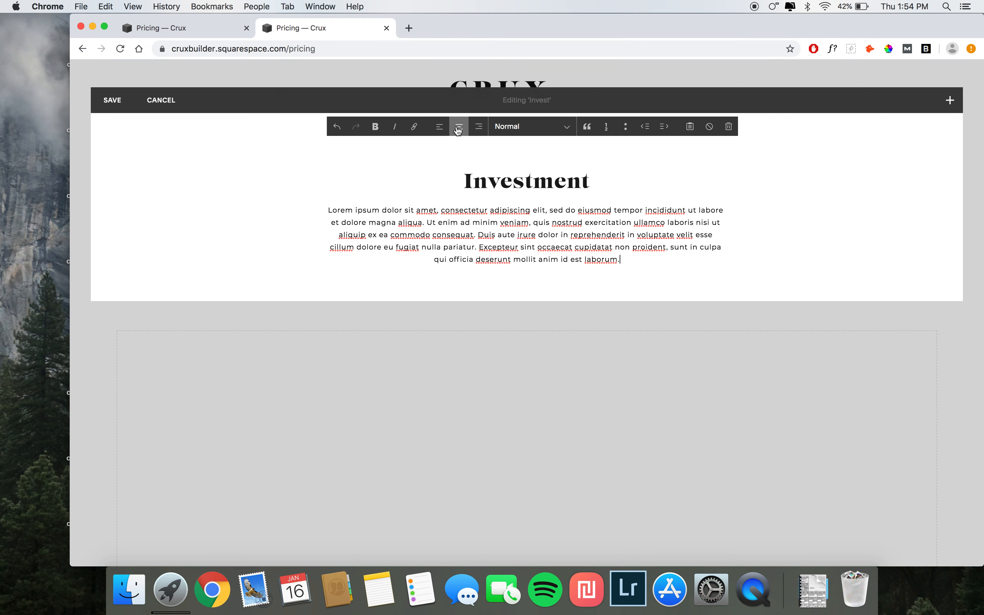
Step: Center-align all the text in the block and format the word Investment as a heading
key(BackSpace)
key(super+a)
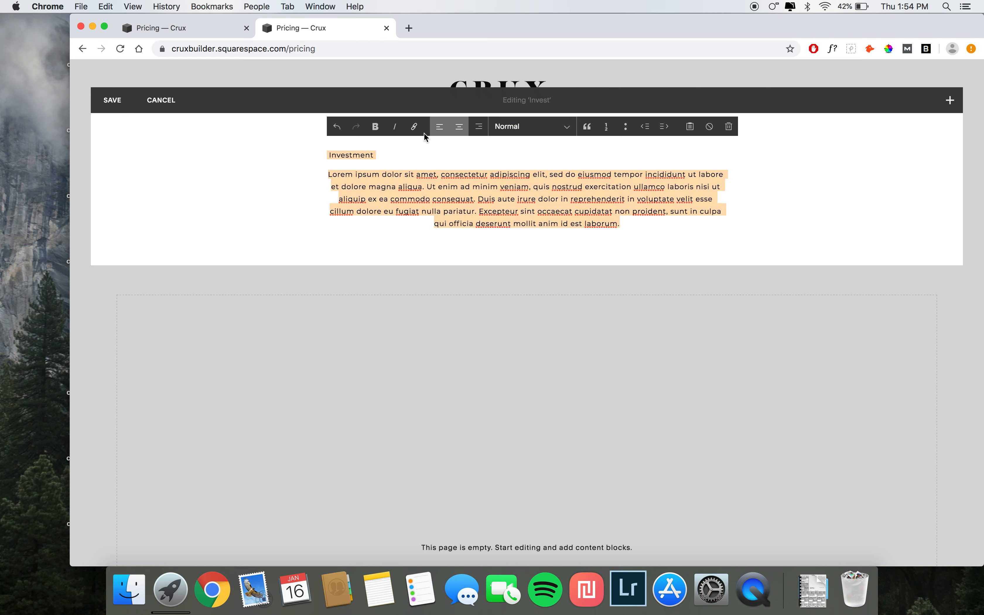
click(459, 126)
click(499, 149)
drag(500, 157, 571, 158)
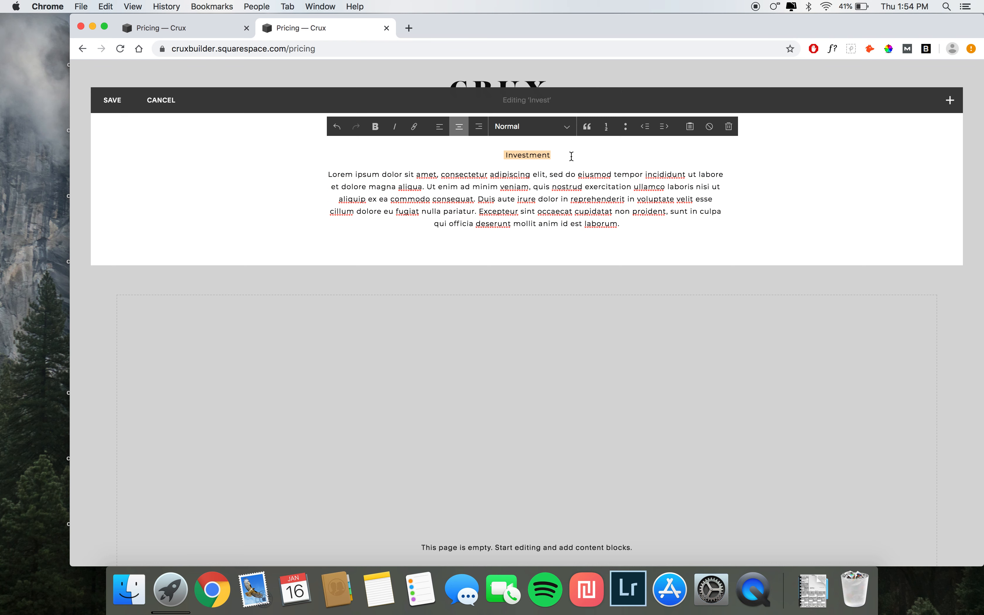
click(533, 129)
click(533, 139)
Step: Save the Invest section's edits
drag(454, 209, 456, 201)
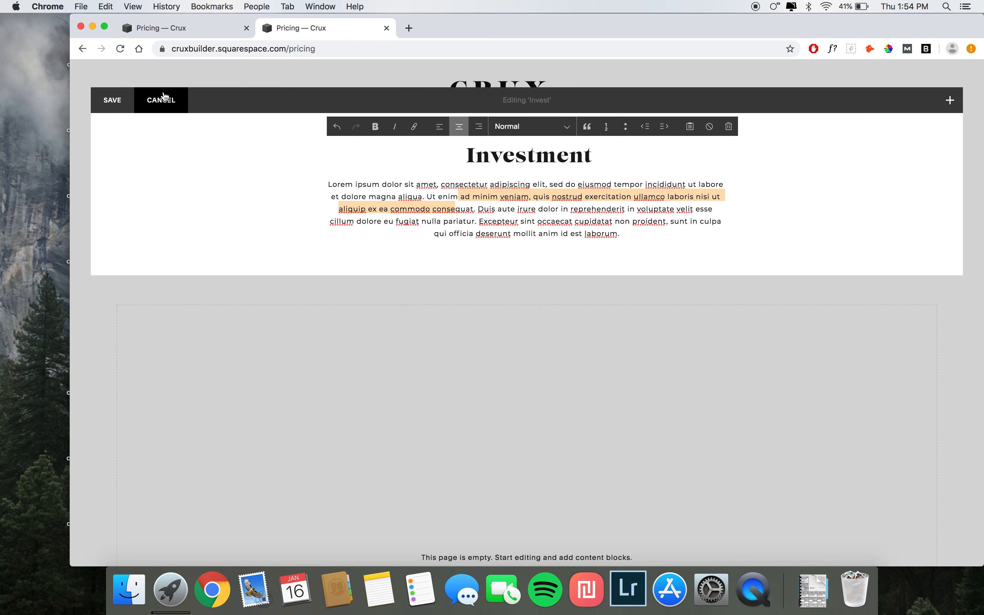
click(115, 100)
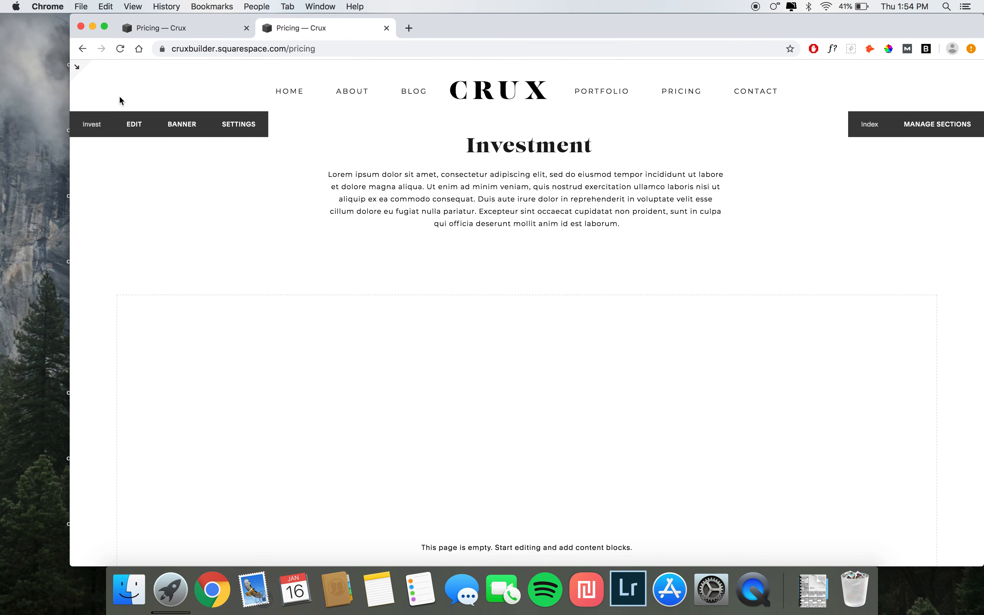
Step: Examine the pricing columns layout of the demo site's Prices section
scroll(334, 237, down, 3)
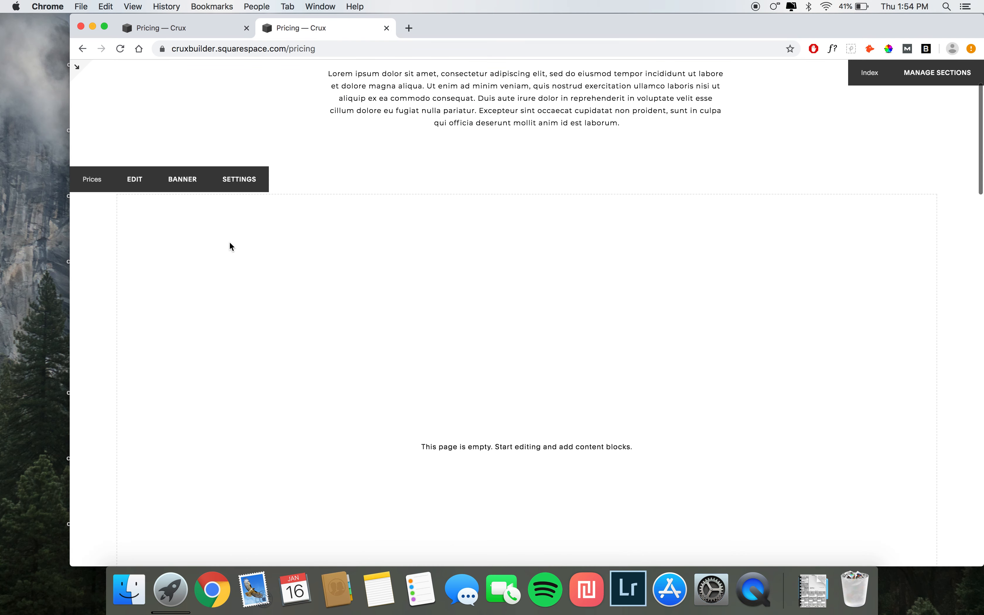
scroll(229, 242, down, 2)
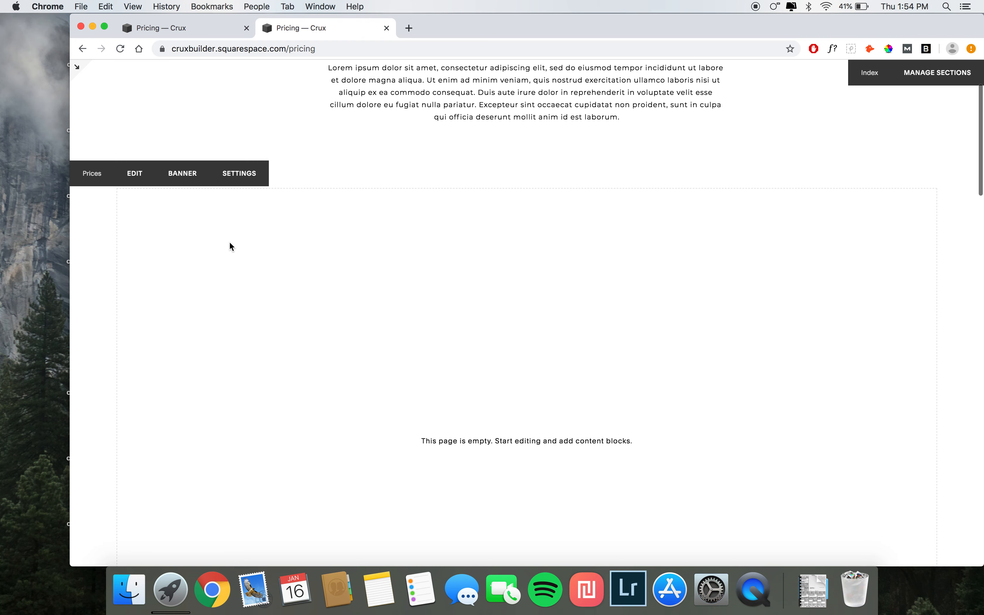
click(188, 28)
scroll(338, 270, down, 5)
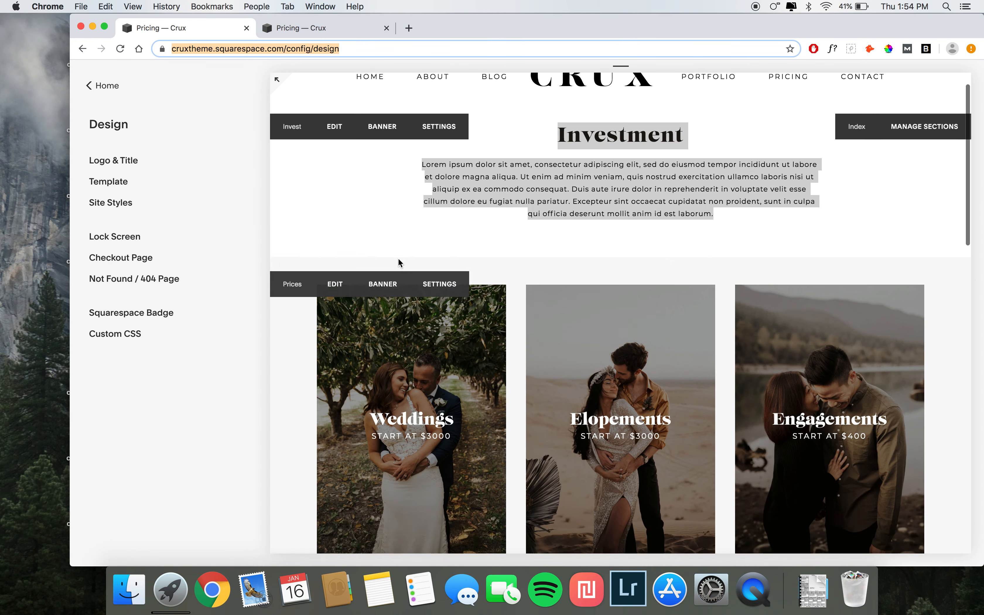
scroll(366, 195, down, 2)
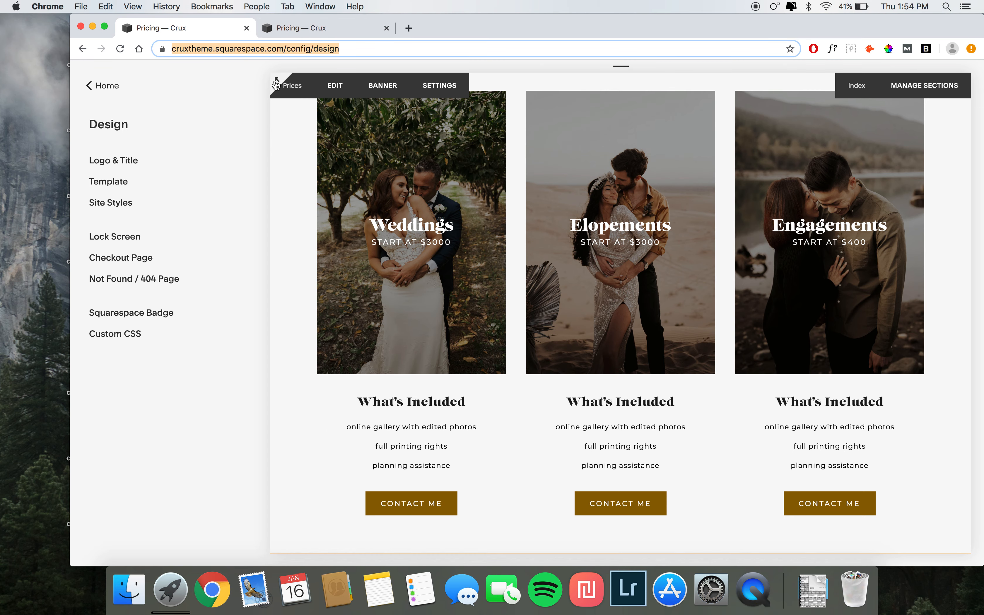
click(277, 84)
scroll(268, 296, down, 4)
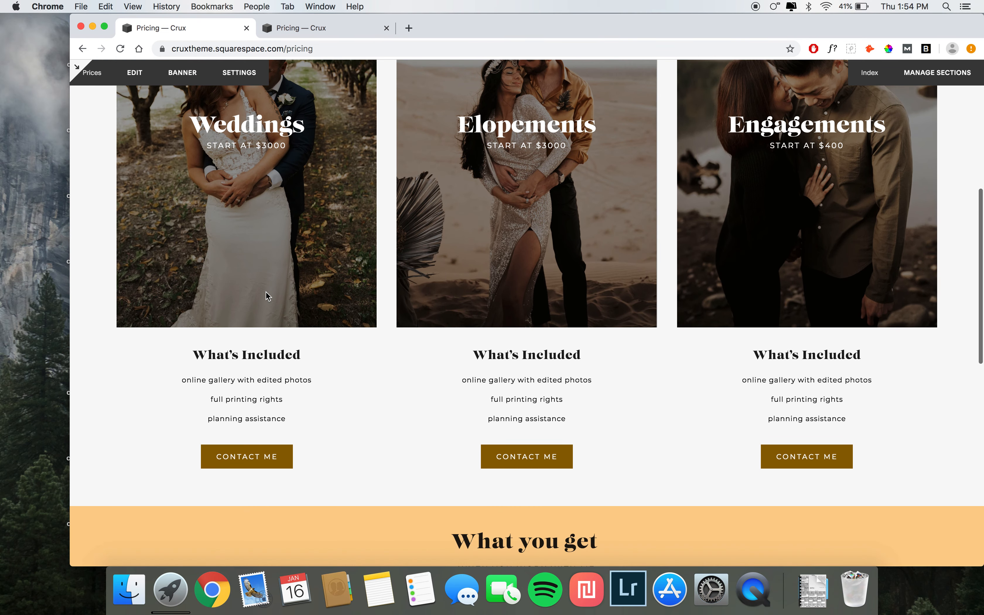
scroll(268, 296, up, 2)
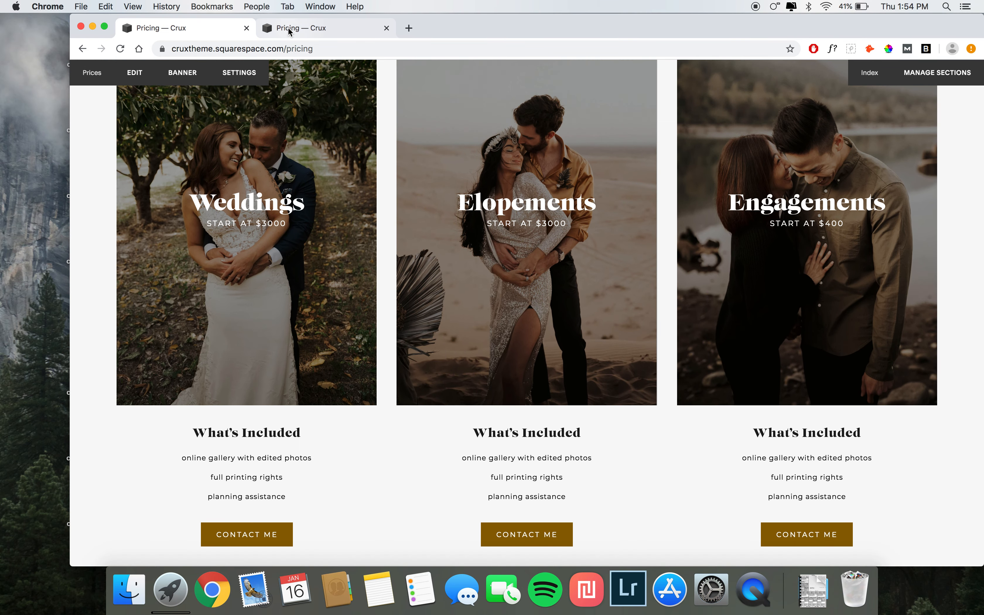
Step: Open the Prices section for editing and add three spacer blocks arranged side by side in a row
click(289, 28)
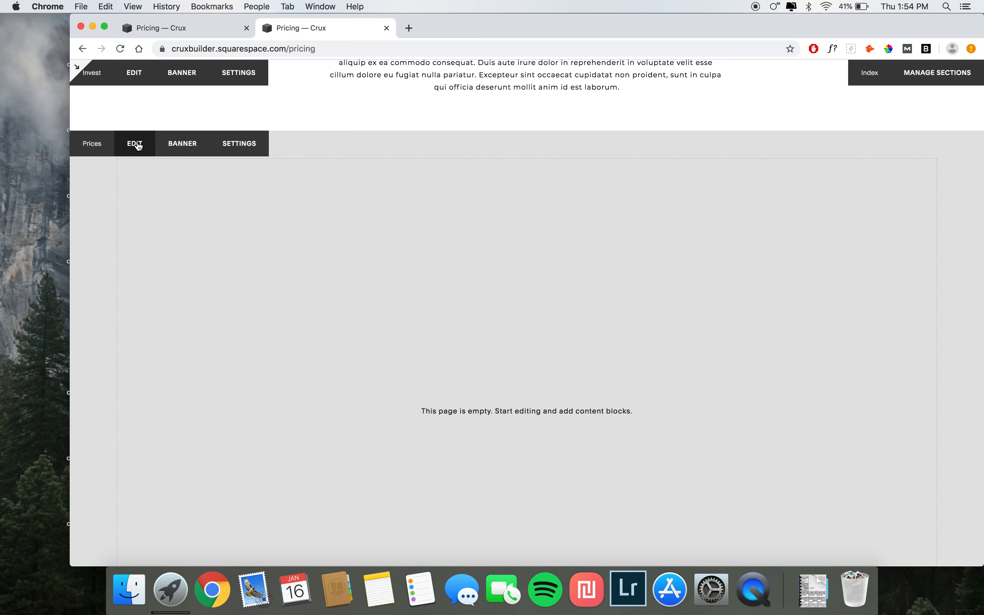
click(135, 144)
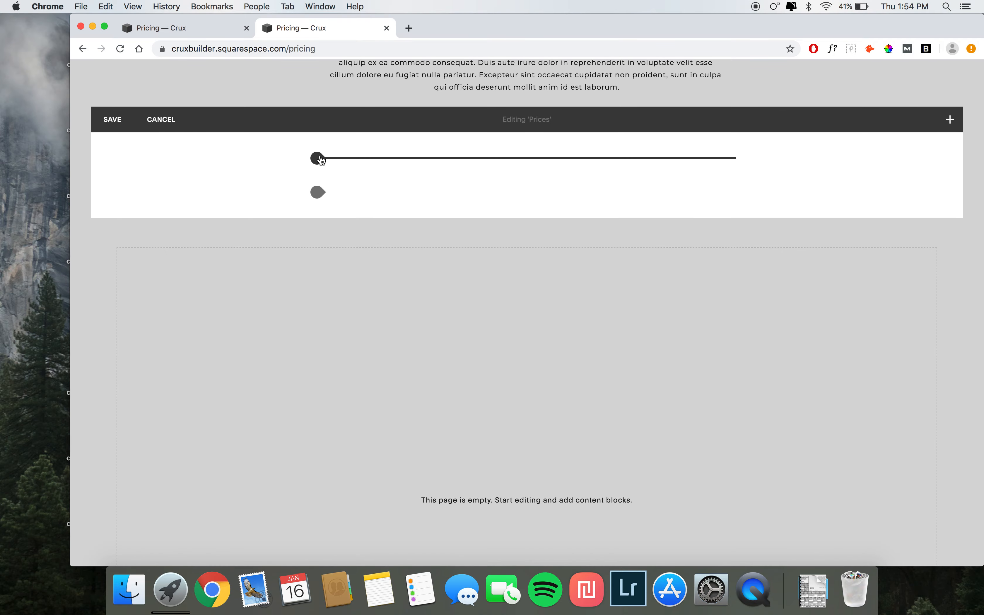
click(318, 158)
click(349, 169)
click(321, 159)
click(341, 169)
click(318, 158)
click(349, 170)
drag(346, 232, 528, 186)
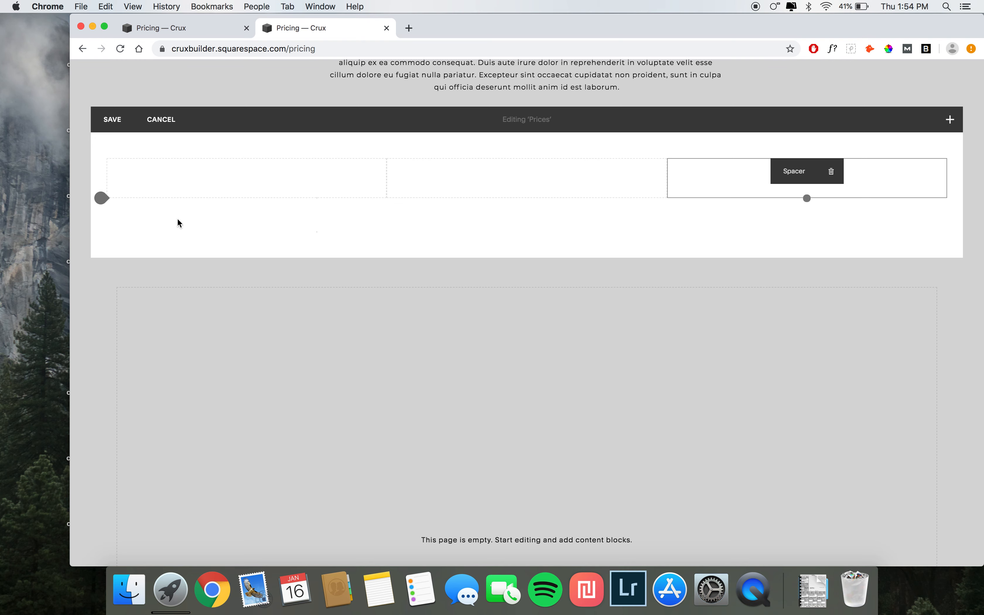
Step: Insert an image block below the first spacer using gold-creek-pond-elopement (3).jpg
click(101, 198)
click(299, 128)
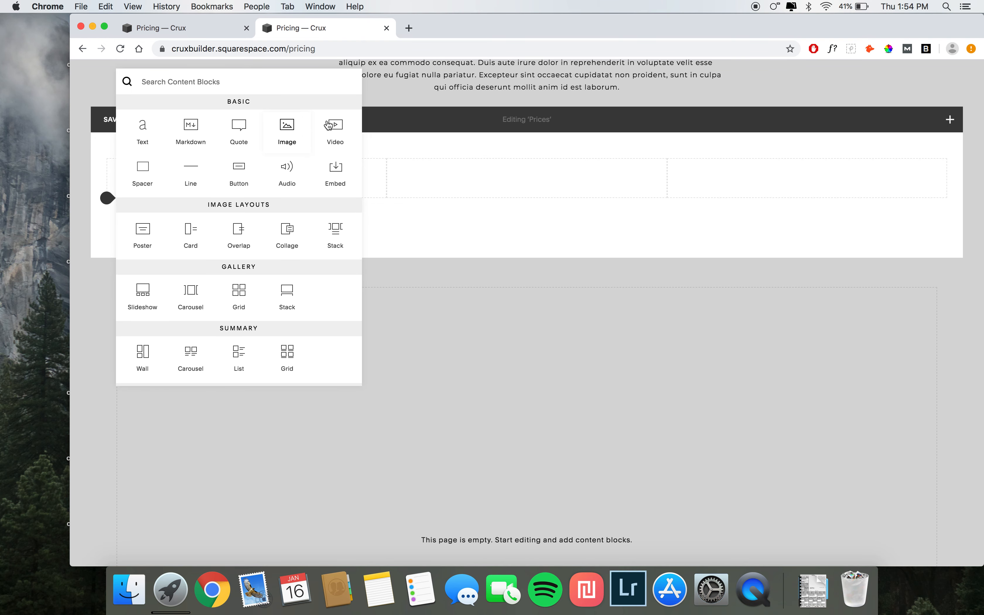
click(479, 311)
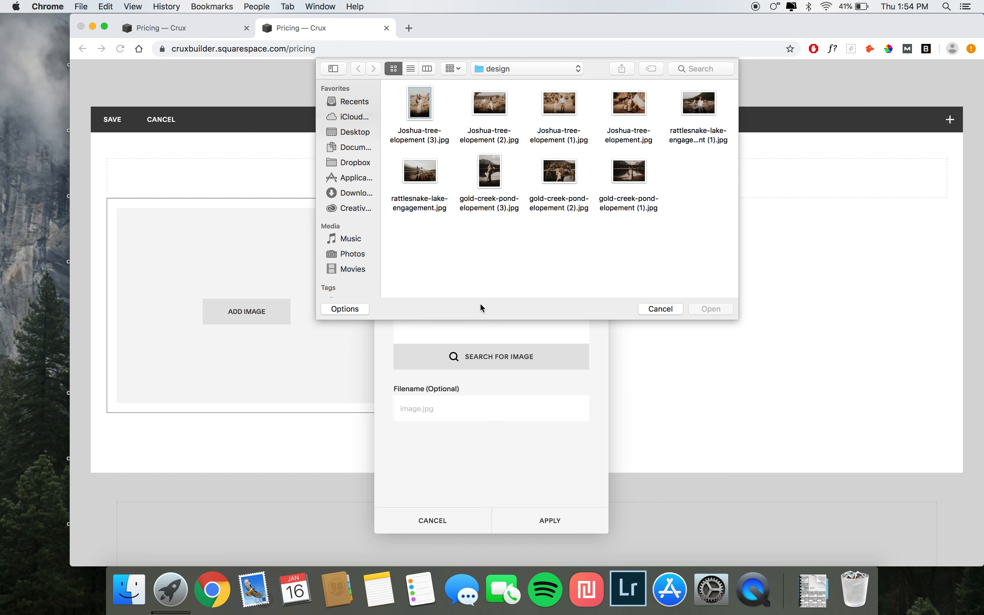
double_click(488, 182)
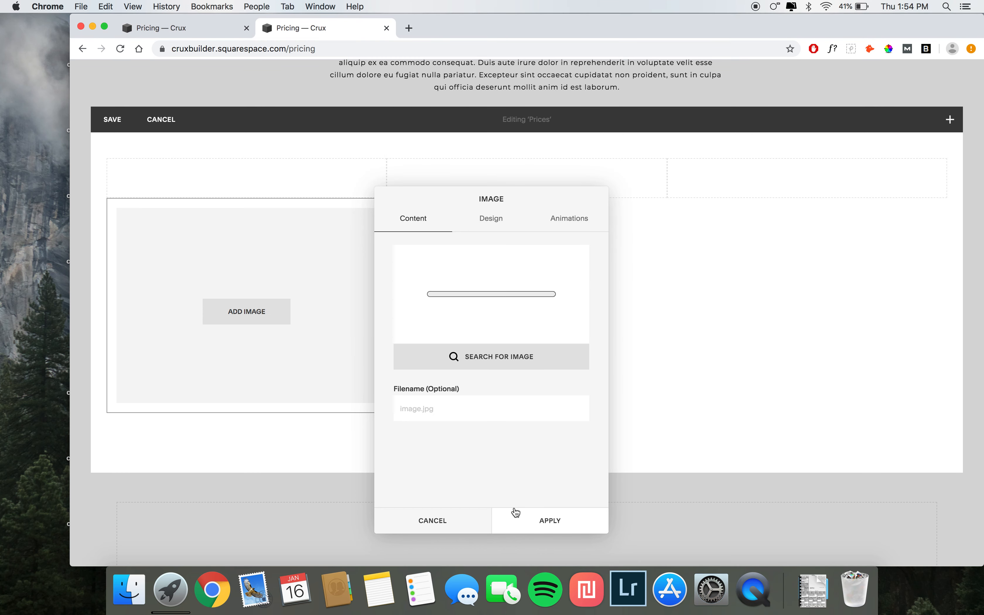
click(525, 524)
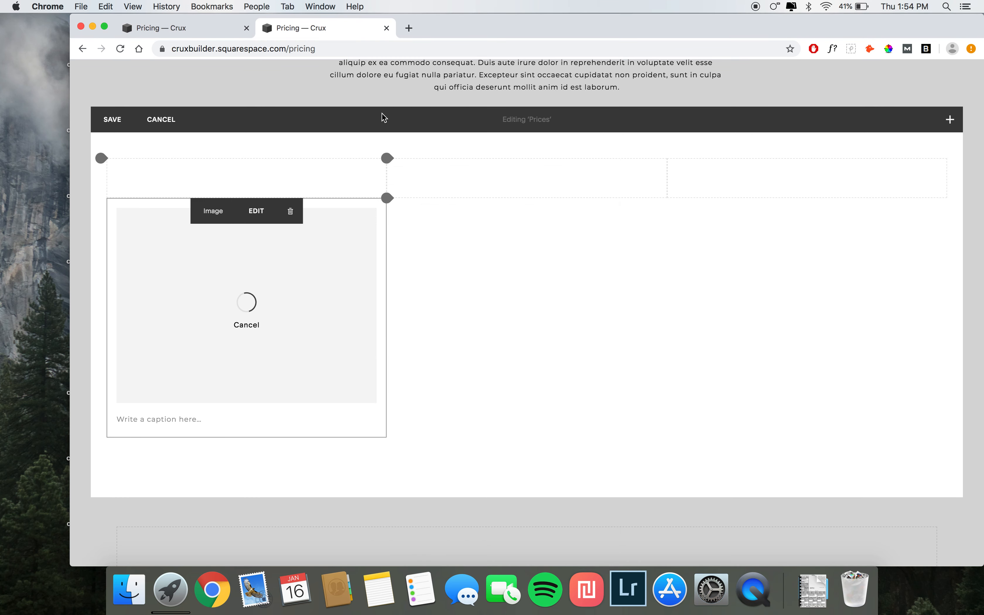
Step: Insert a second image block below the middle spacer using gold-creek-pond-elopement (3).jpg
click(386, 198)
click(567, 128)
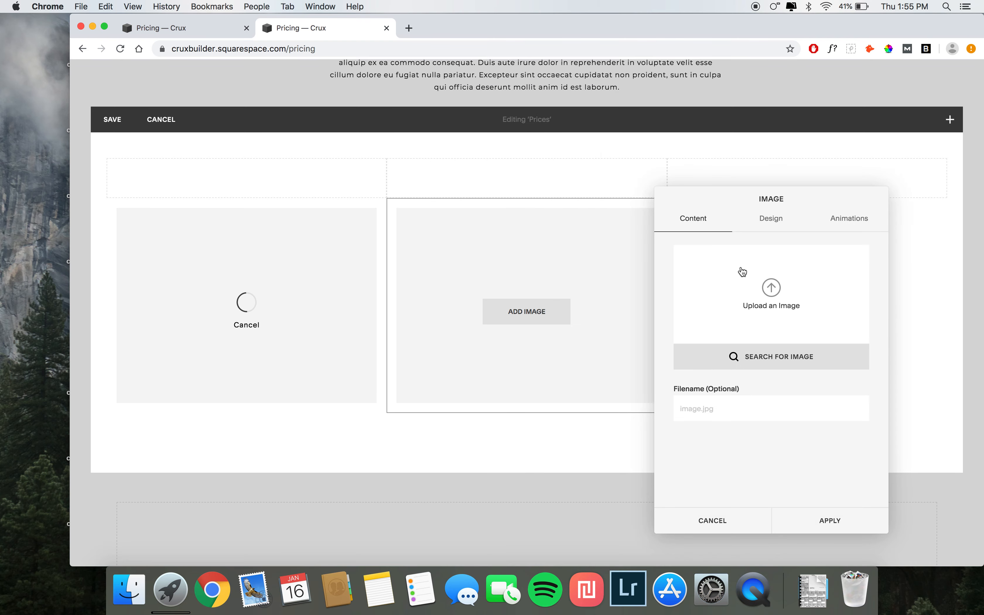
click(771, 287)
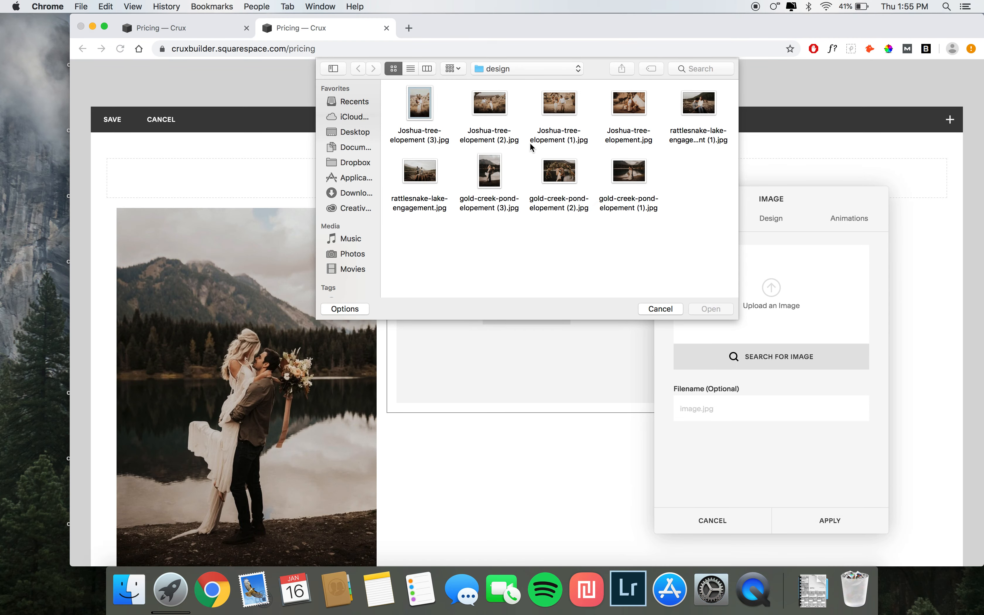
double_click(498, 170)
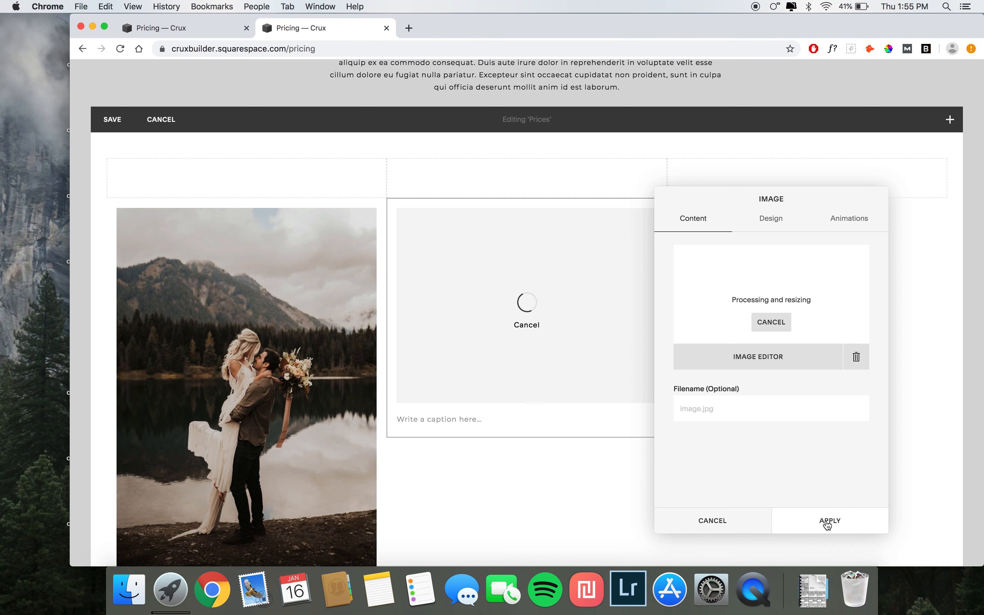
click(827, 522)
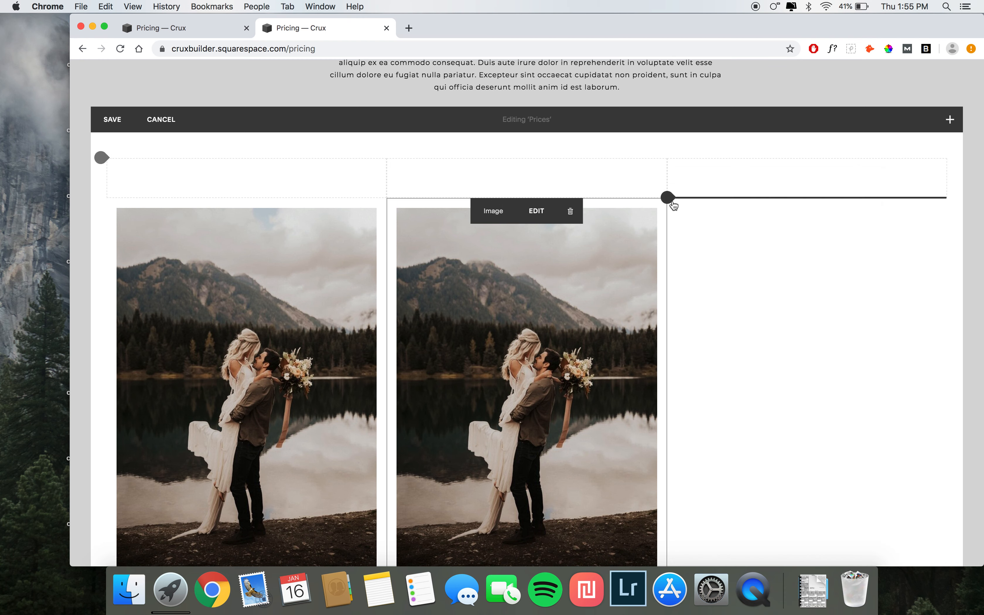
Step: Insert a third image block below the last spacer using gold-creek-pond-elopement (3).jpg
click(672, 199)
click(852, 129)
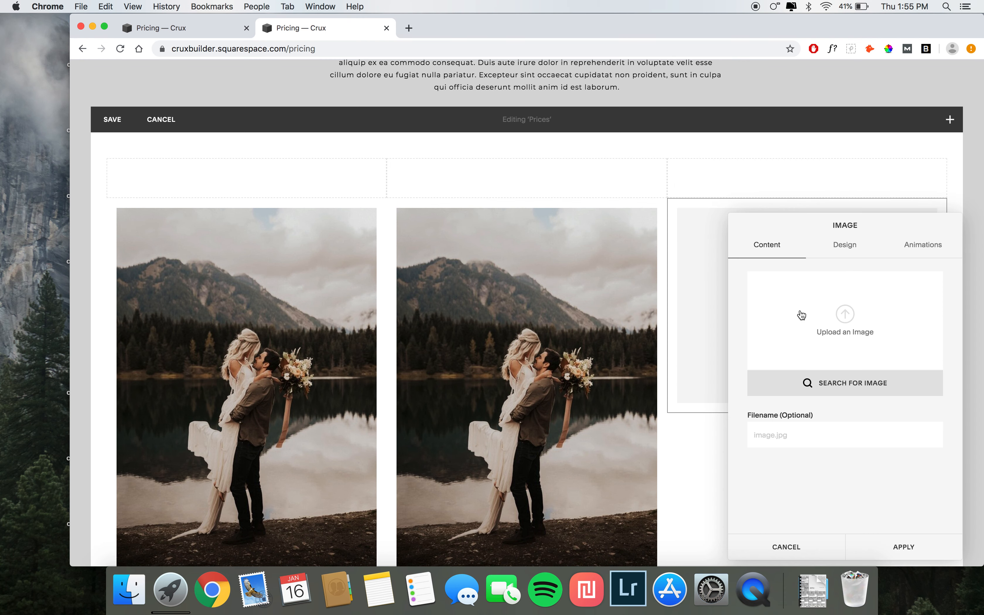
click(804, 319)
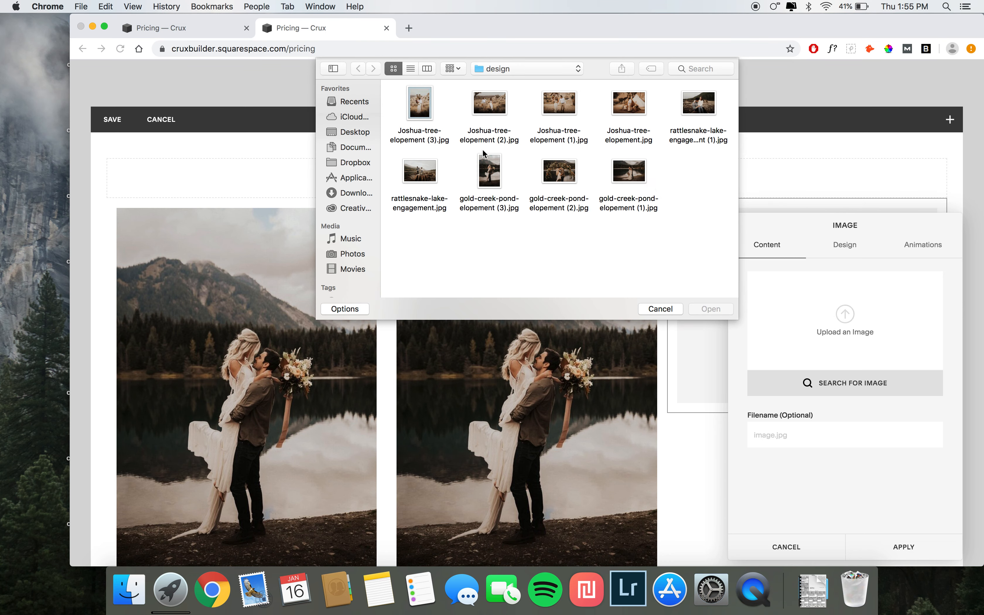
double_click(490, 172)
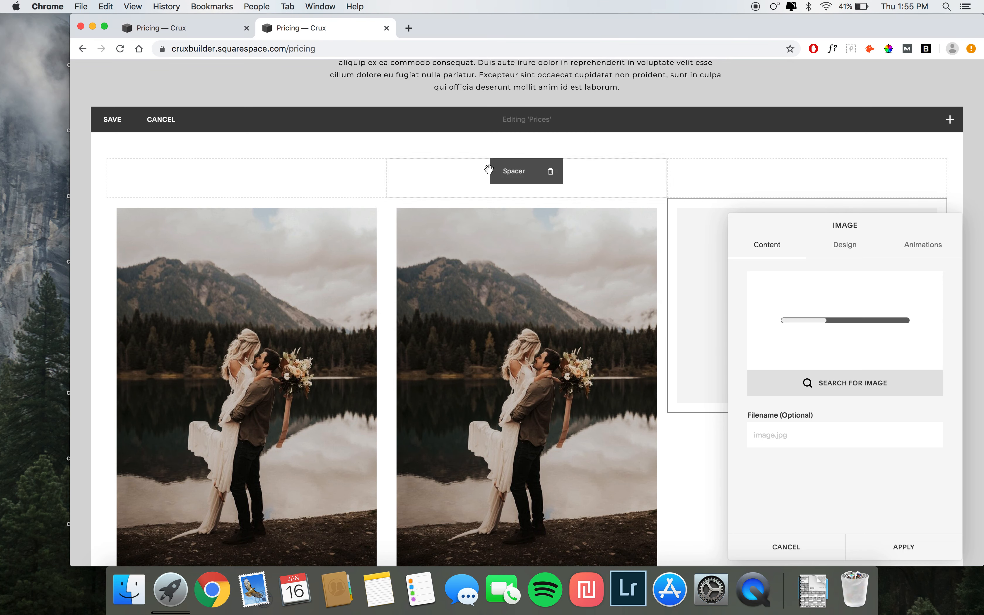
scroll(516, 313, down, 1)
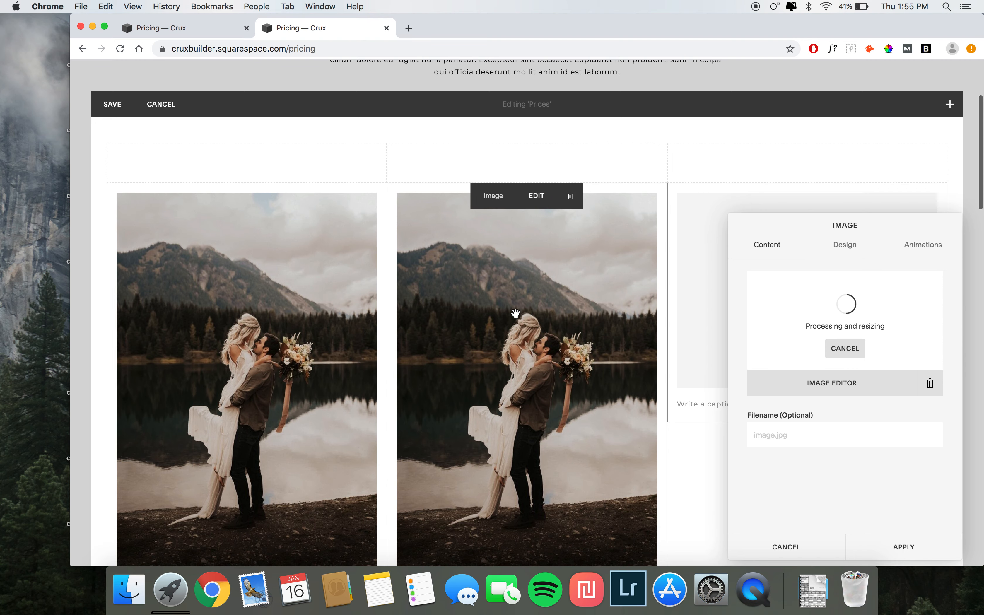
scroll(515, 313, down, 3)
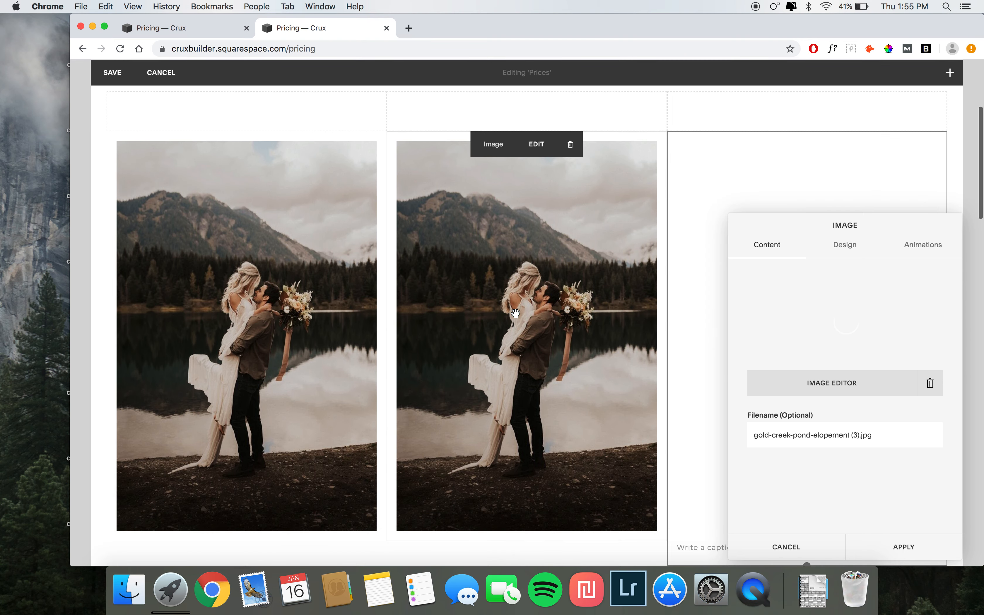
click(893, 544)
Step: Change the first image block's design to the Poster layout
mouse_move(418, 154)
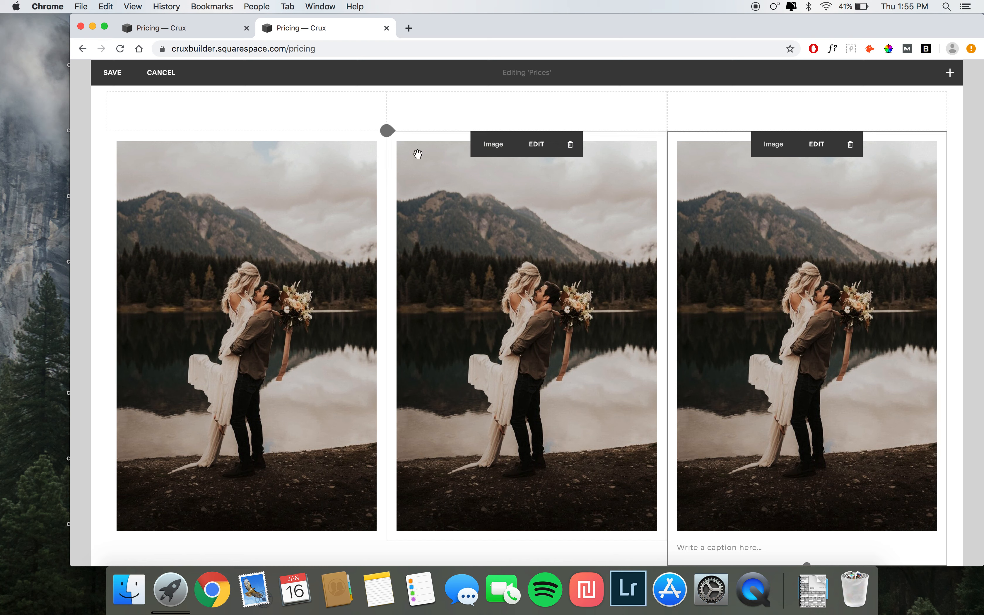
mouse_move(297, 183)
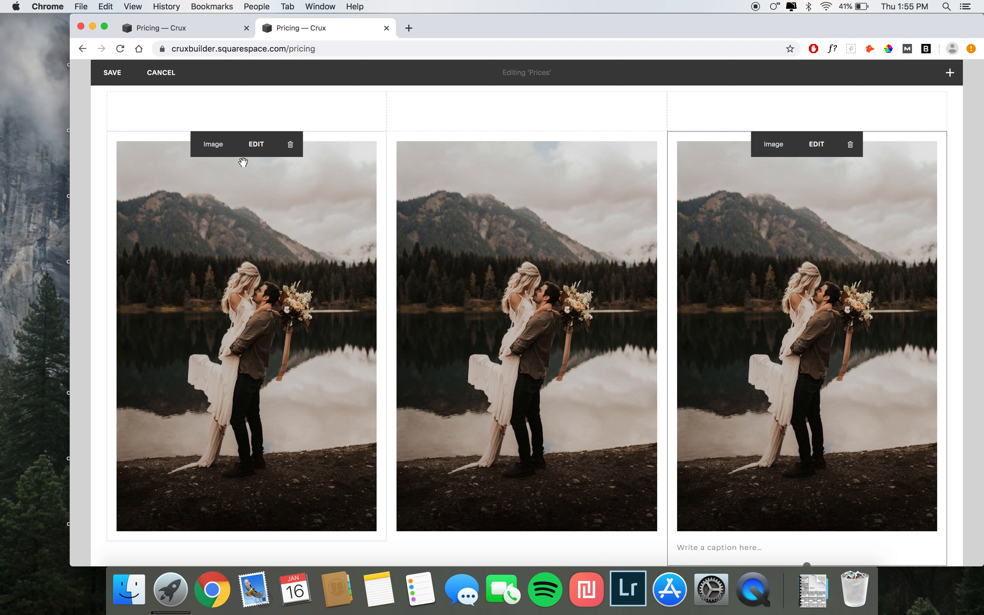
click(254, 150)
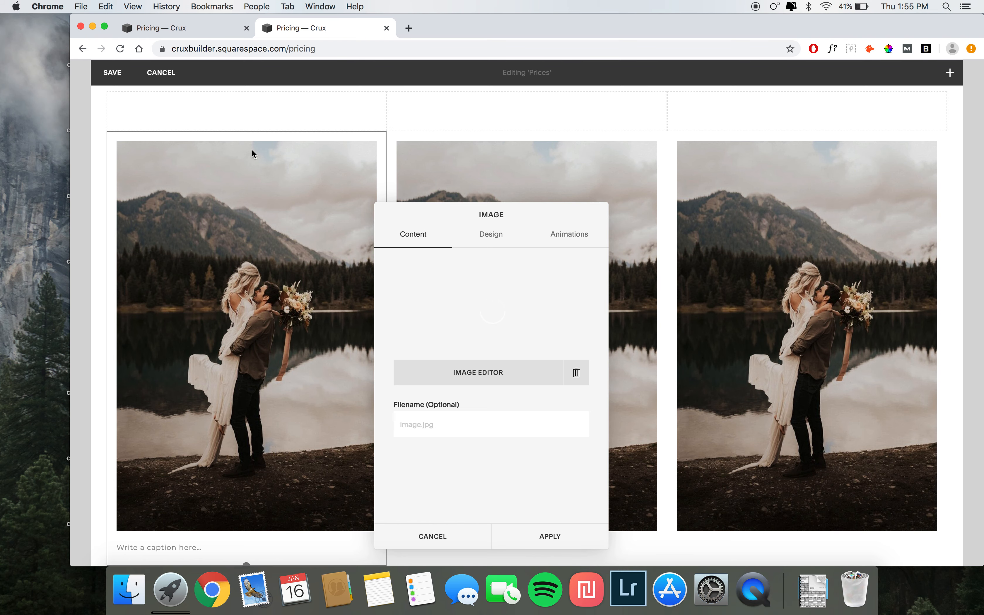
click(491, 238)
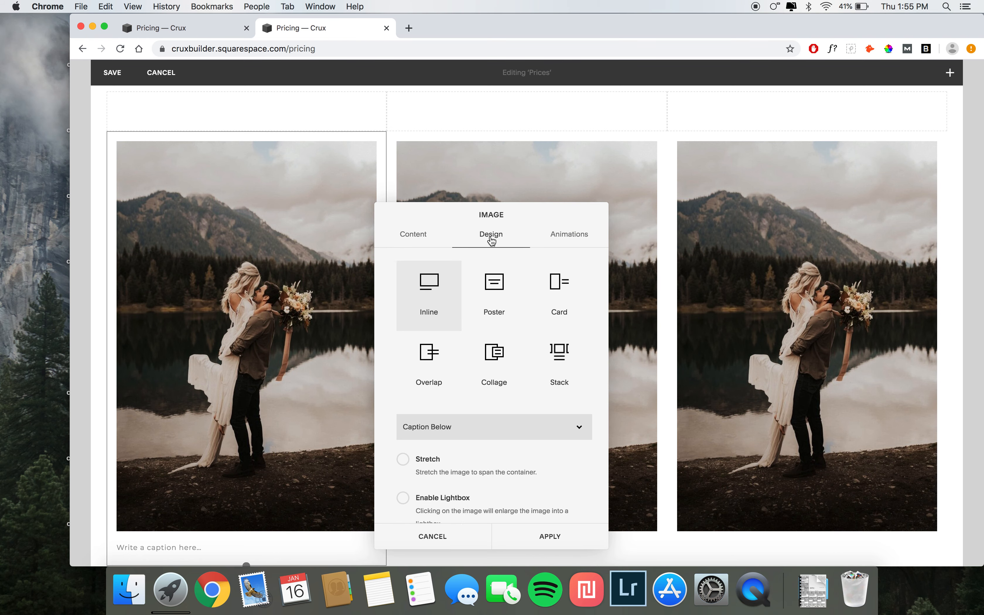
click(491, 298)
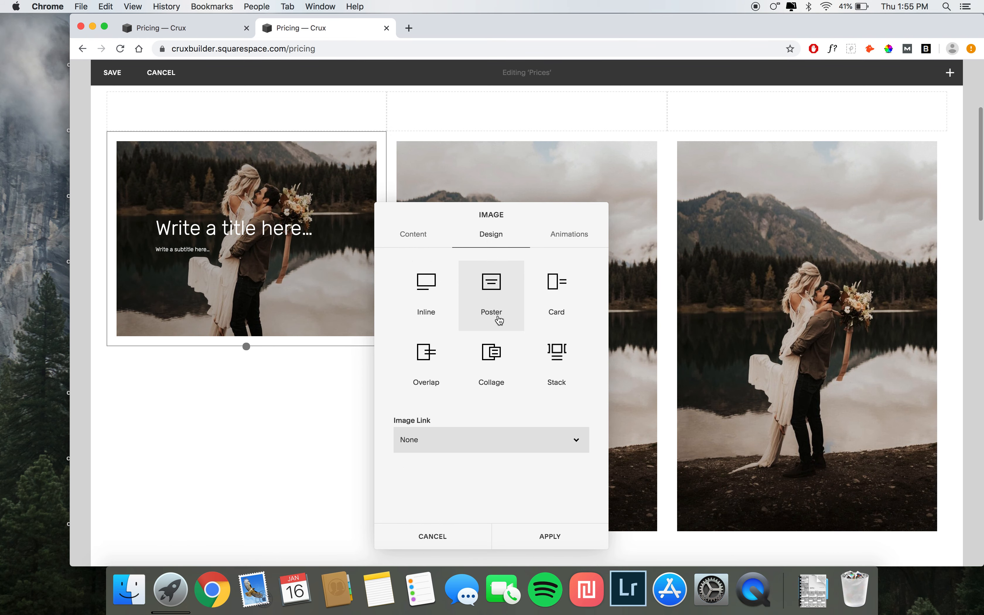
click(530, 539)
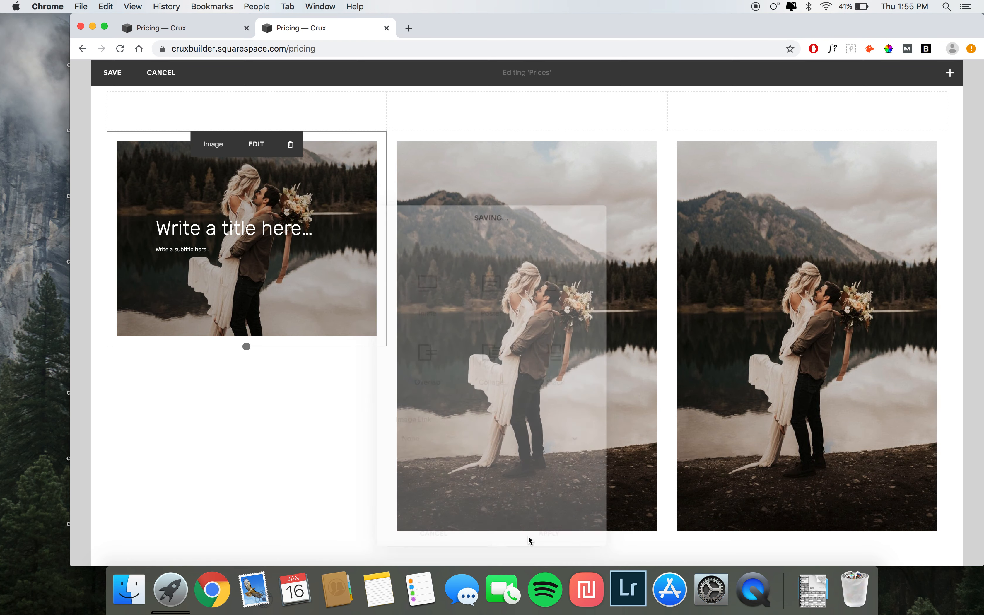
Step: Title the first poster image Weddings with the subtitle Start at $3000, checking the demo page for wording
click(211, 27)
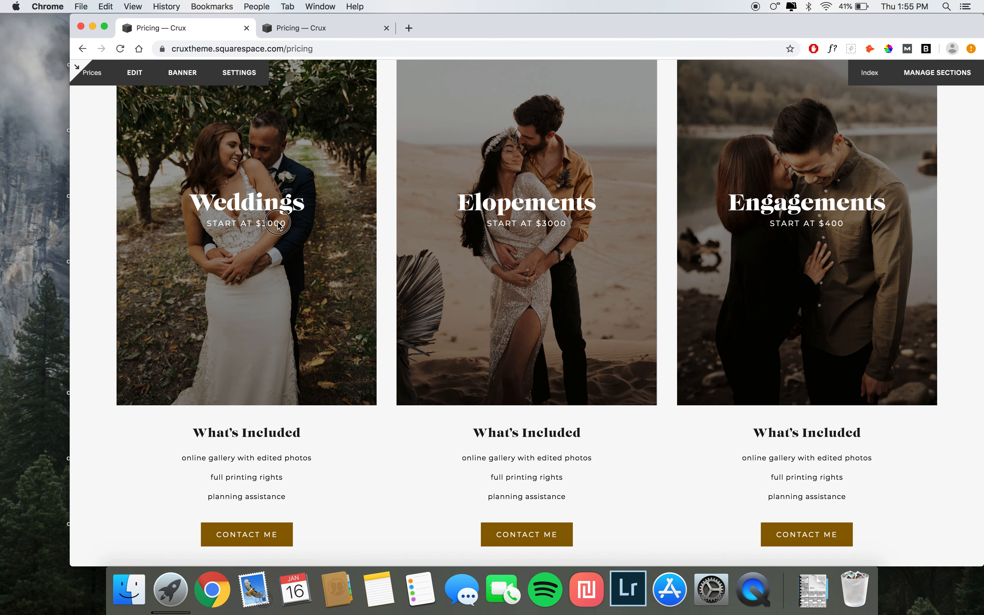
click(300, 27)
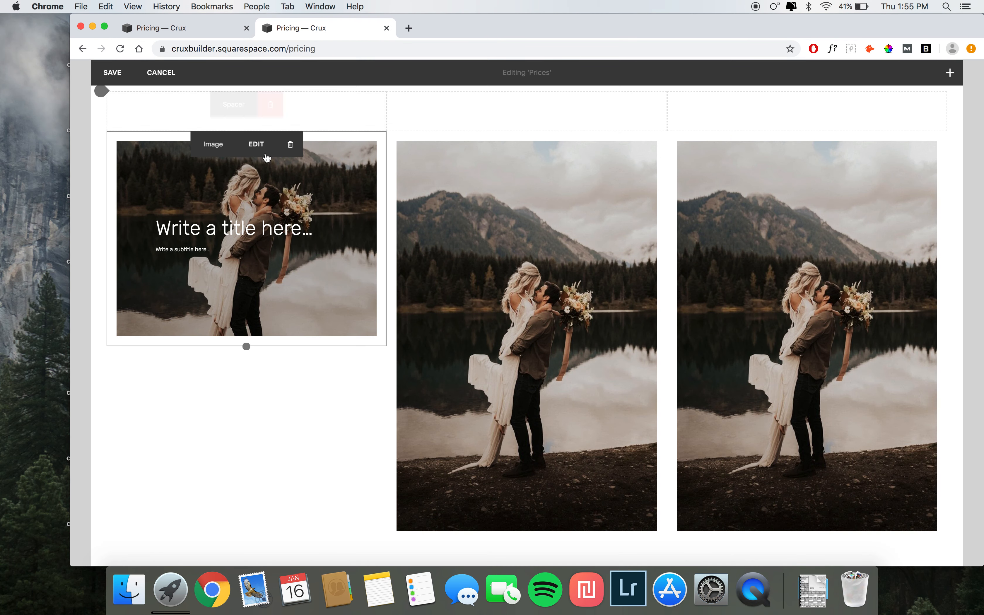
click(232, 229)
text(Weddings)
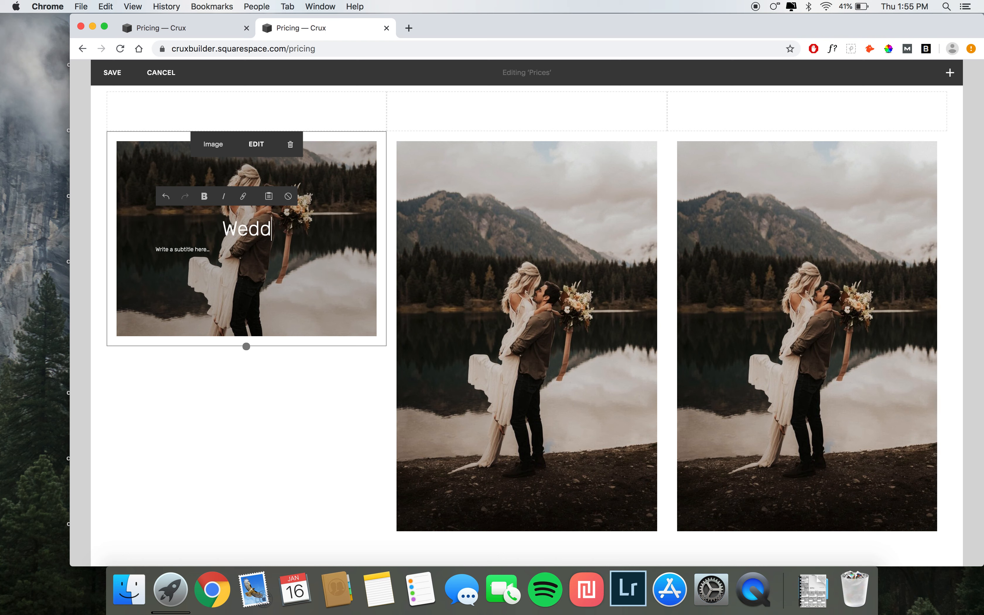
click(202, 250)
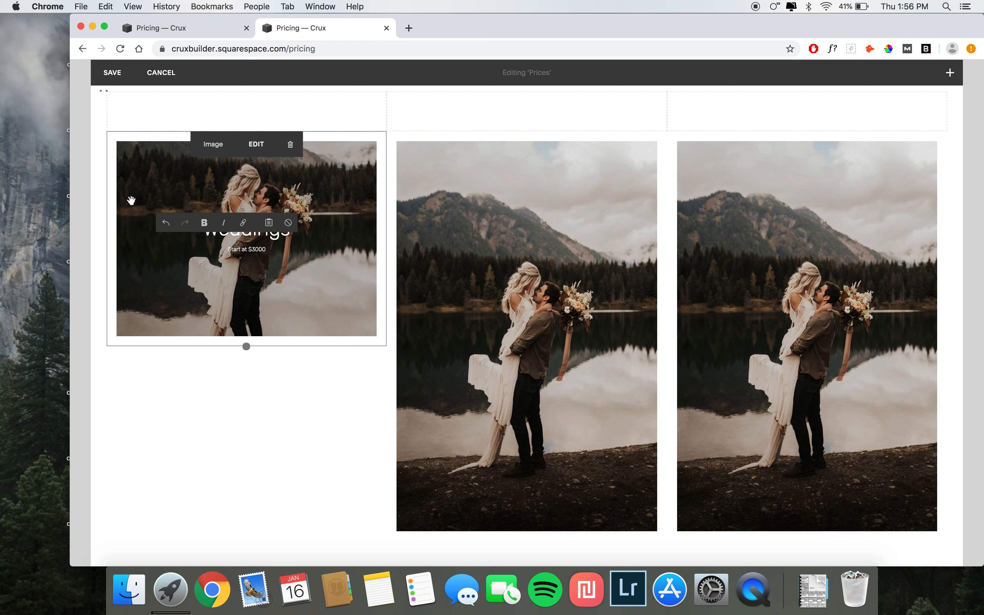
click(94, 209)
Step: Save the page and reopen it for editing
click(220, 28)
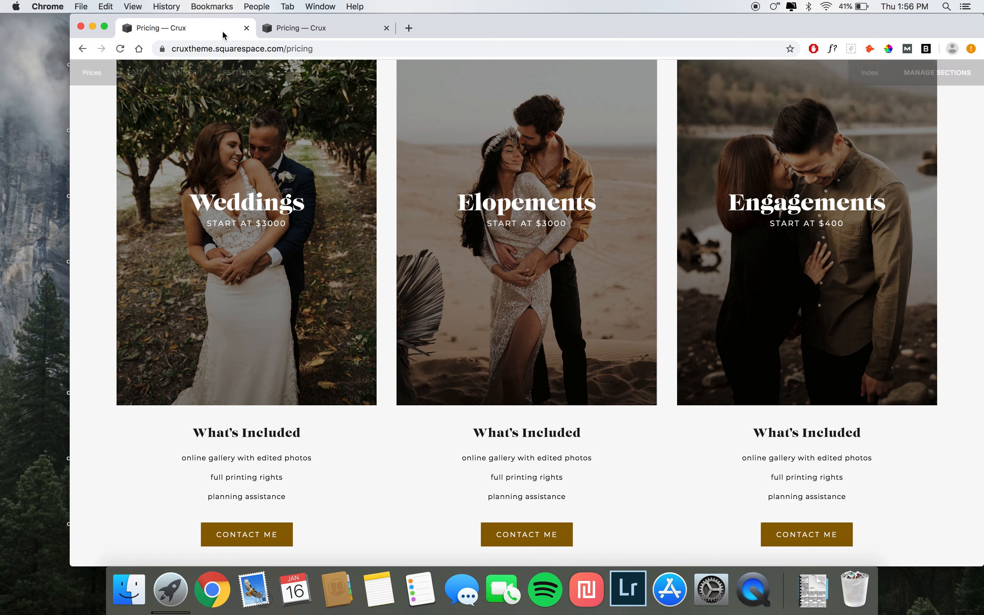
click(321, 29)
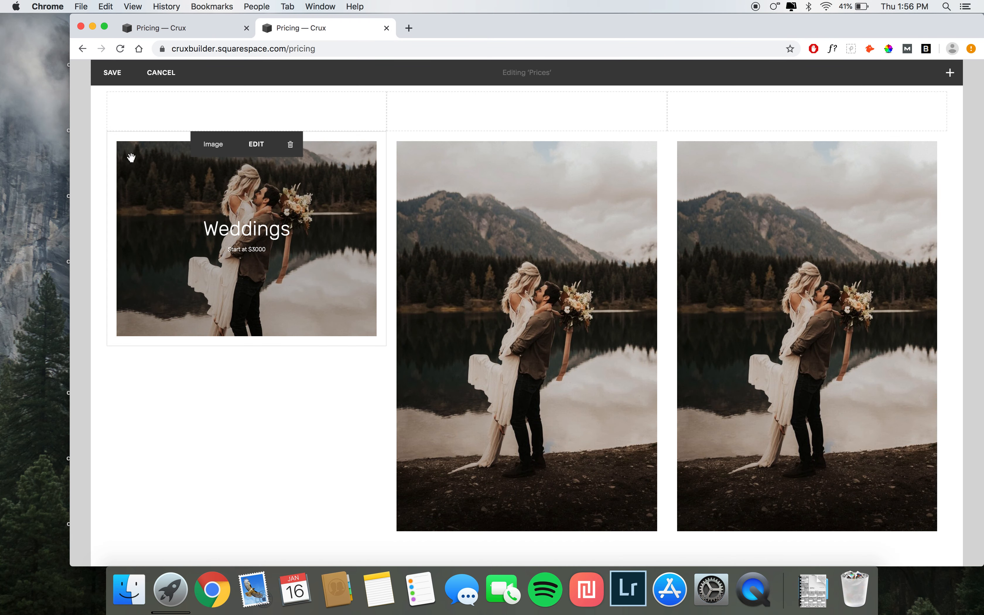
click(105, 68)
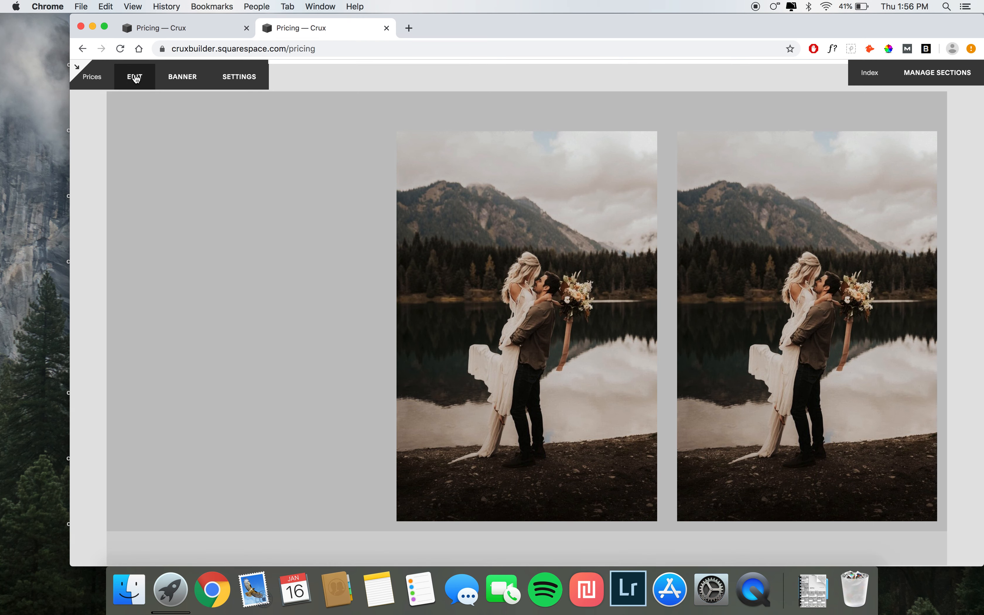
click(134, 76)
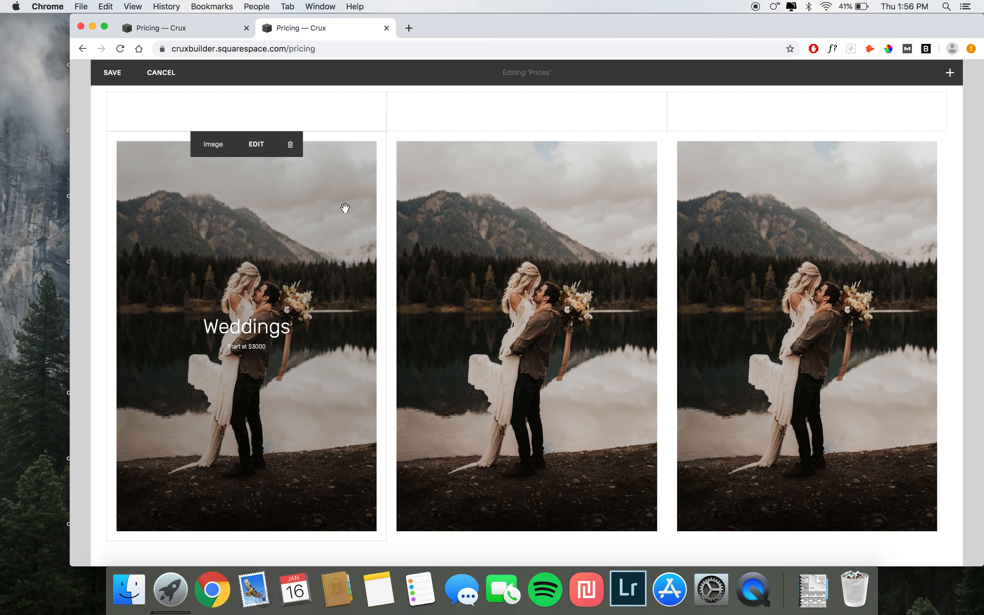
Step: Change the middle image block's design to the Poster layout
scroll(345, 208, down, 1)
click(534, 120)
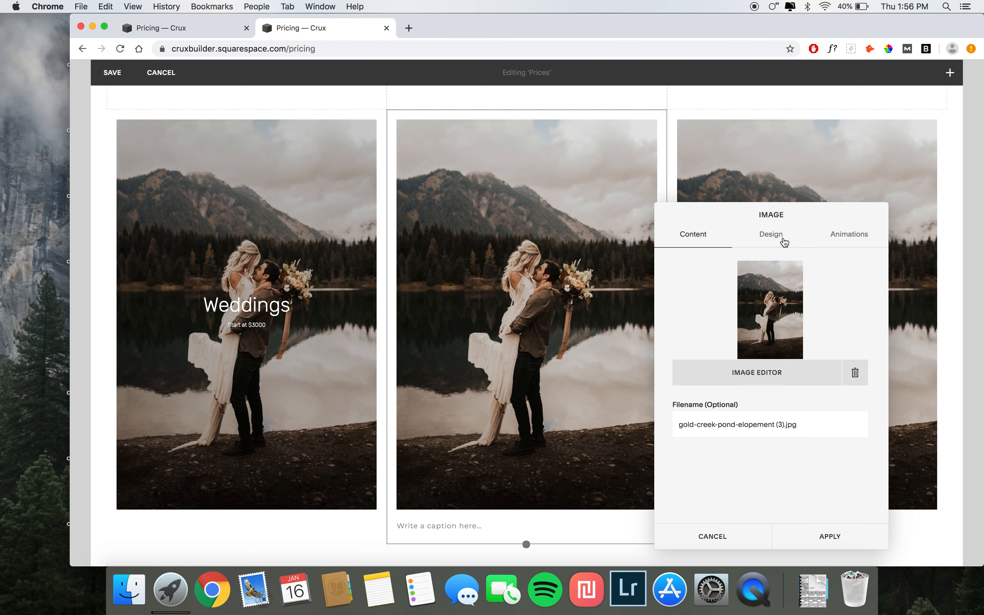
click(784, 242)
scroll(765, 407, down, 2)
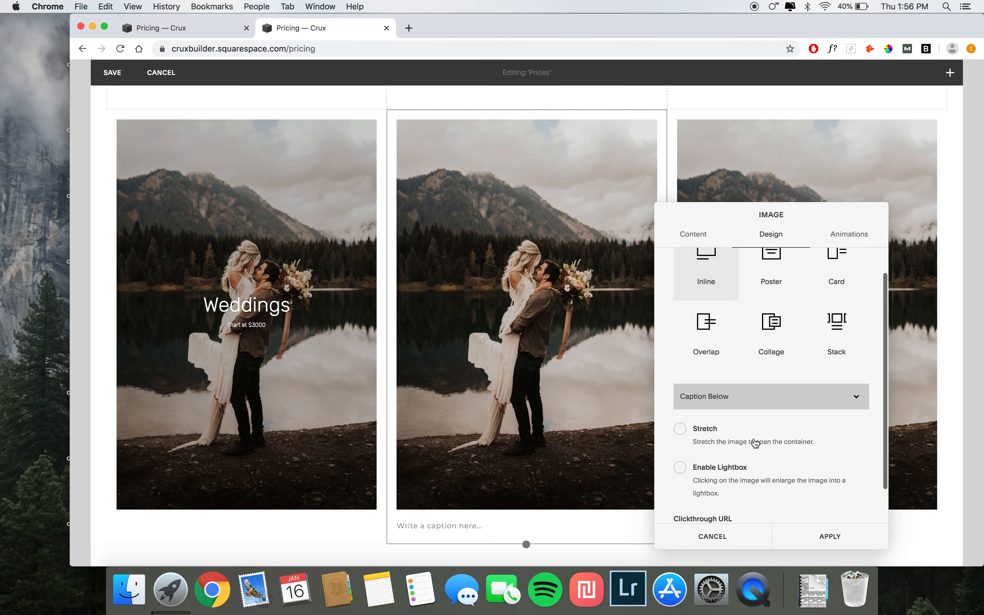
scroll(756, 407, up, 2)
click(773, 280)
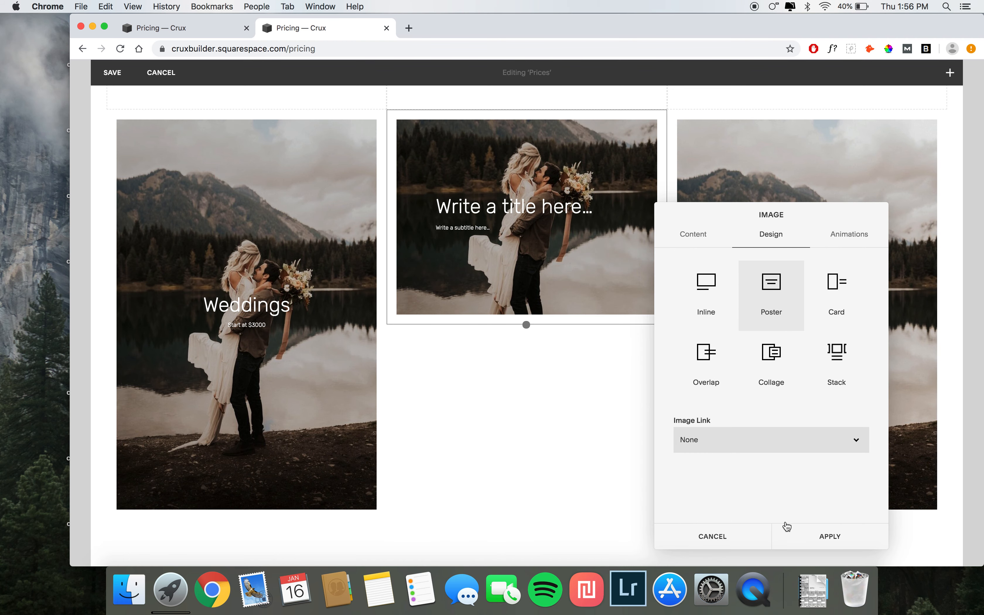
click(791, 534)
Step: Title the middle poster Elopements with the subtitle Start at $300
click(511, 211)
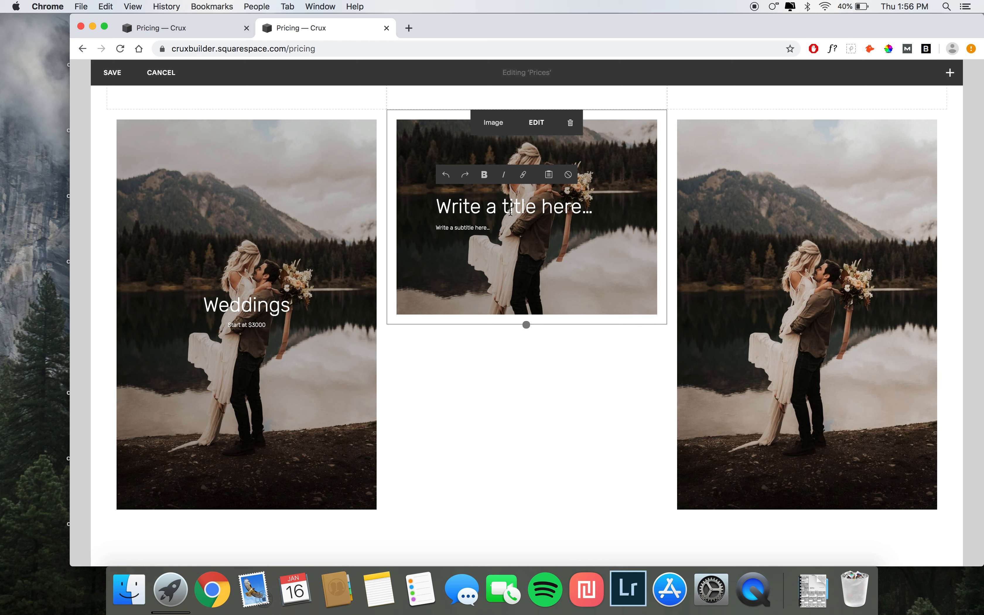
text(Elopements)
click(460, 225)
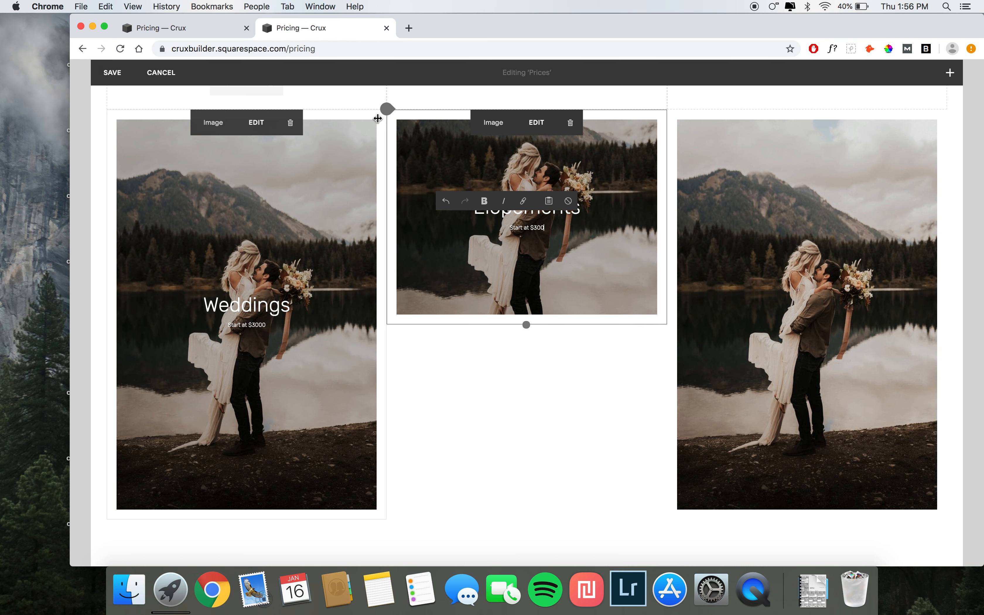
click(447, 386)
Step: Change the third image block's design to the Poster layout
click(817, 125)
click(842, 242)
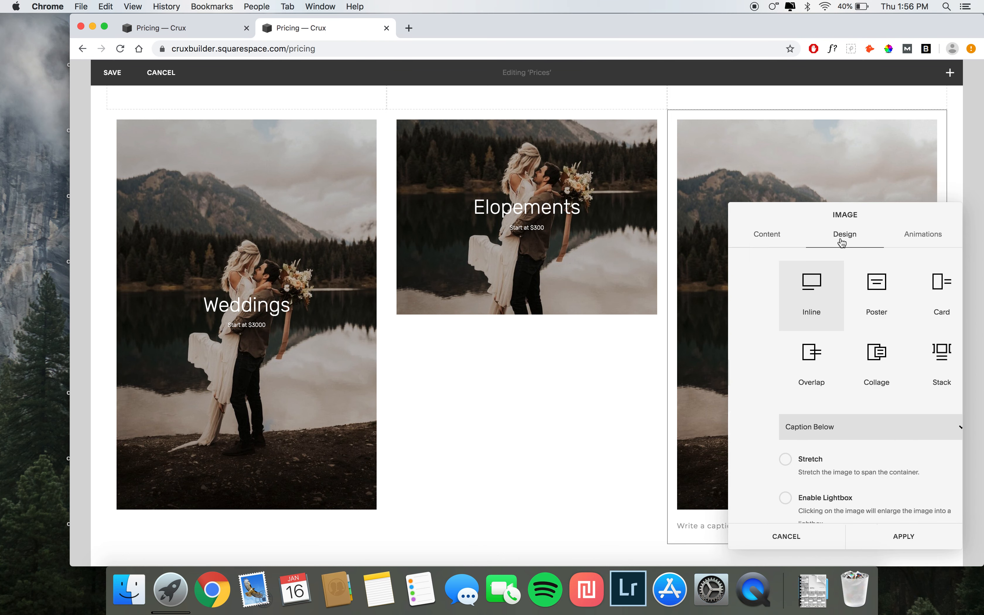
click(845, 302)
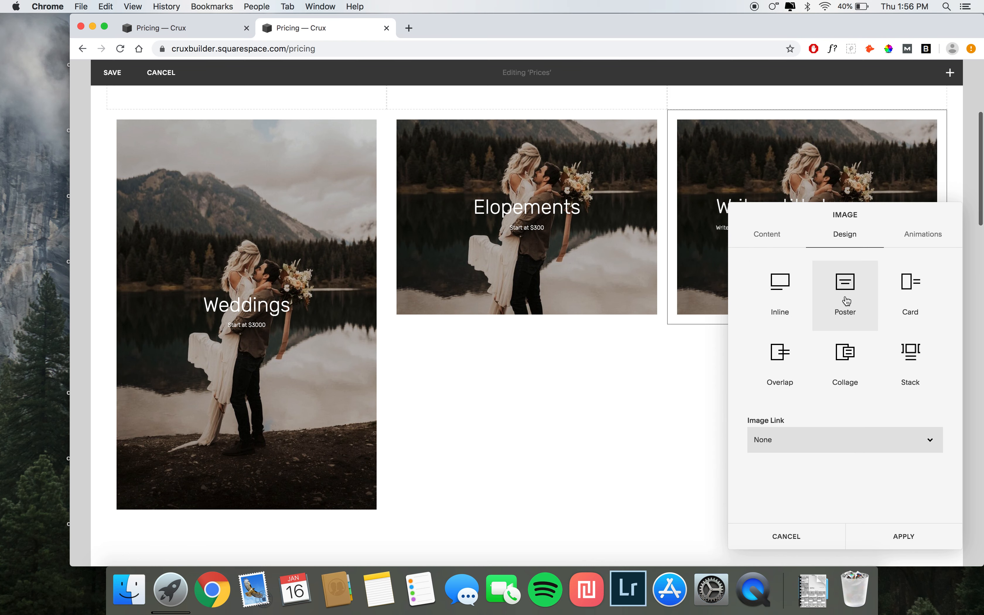
click(701, 369)
Step: Title the third poster Engagements with the subtitle Start at $400
click(780, 202)
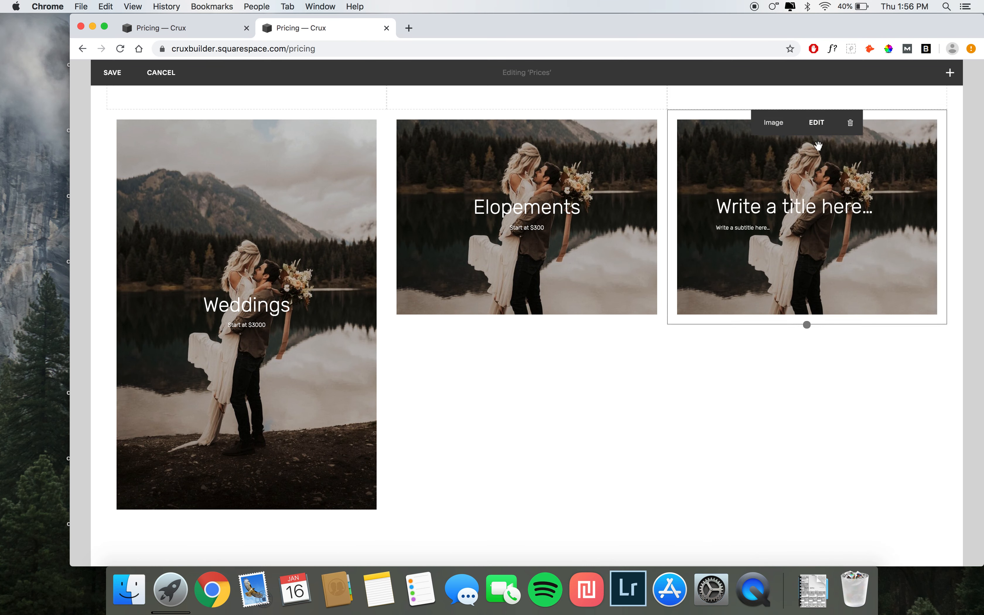
click(770, 216)
text(C)
key(BackSpace)
text(Engagements)
click(747, 235)
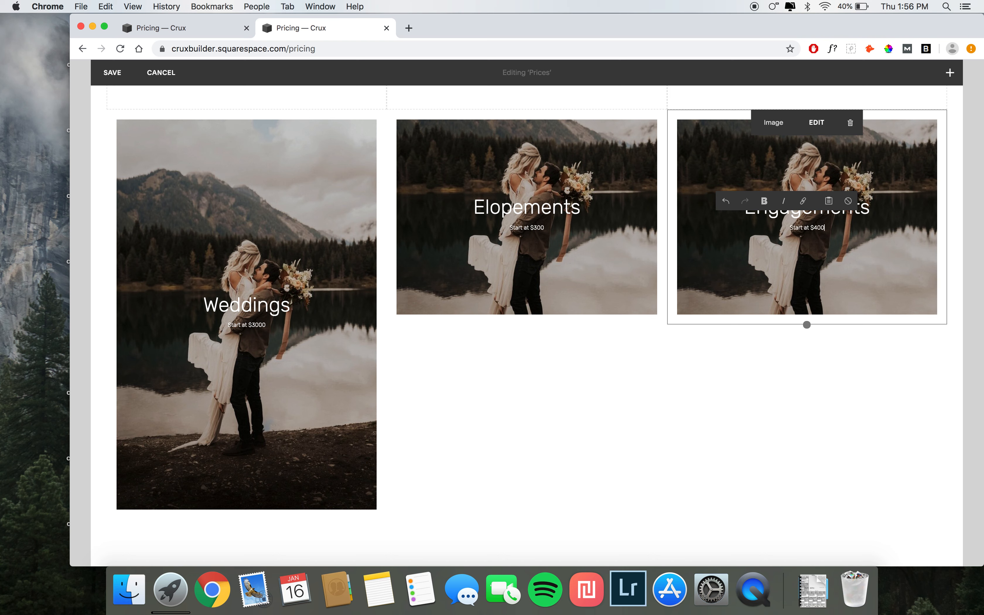
click(104, 243)
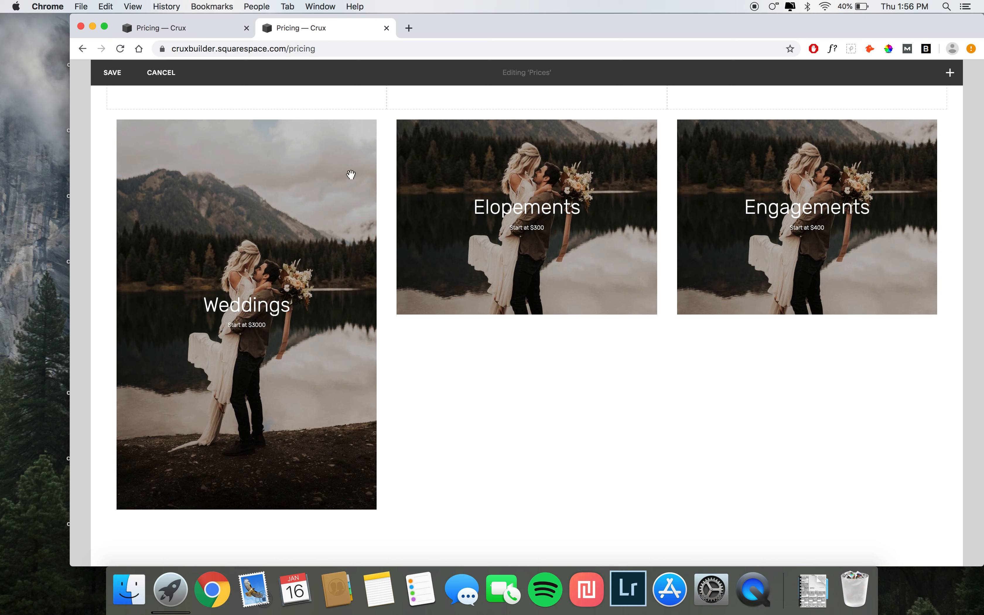
Step: Save the page and reopen it for editing
mouse_move(323, 154)
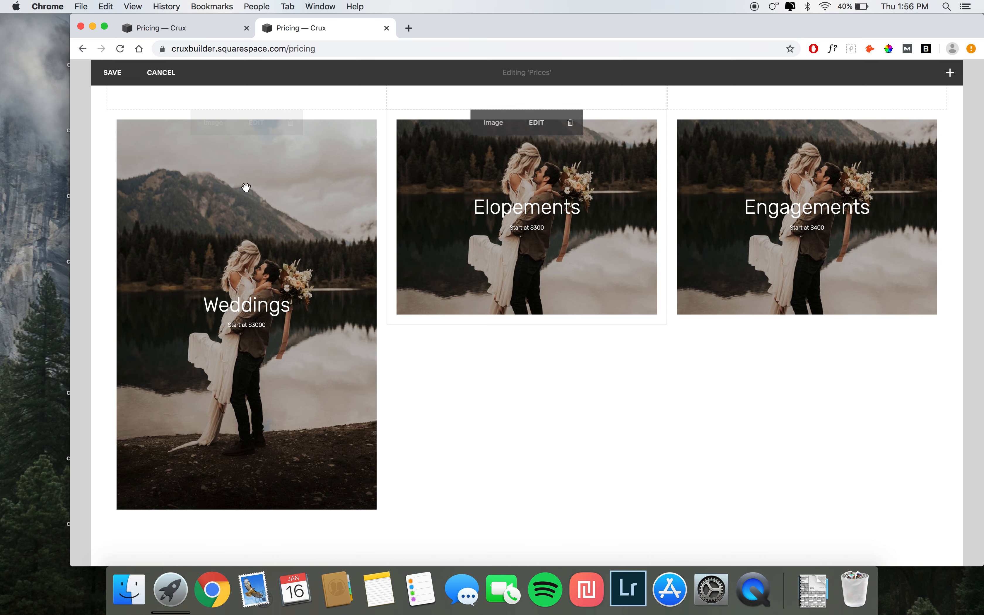
click(127, 73)
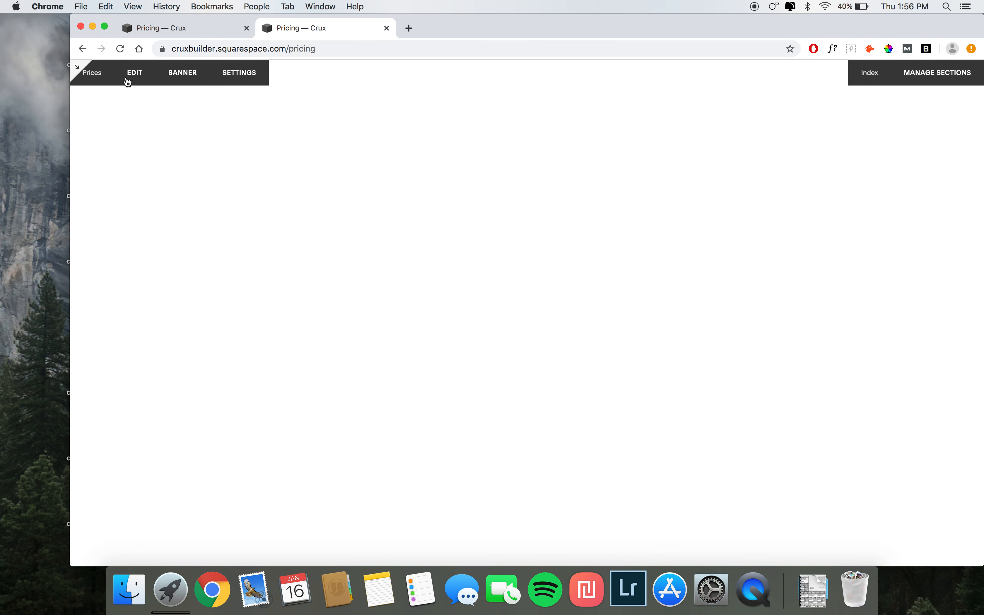
click(127, 78)
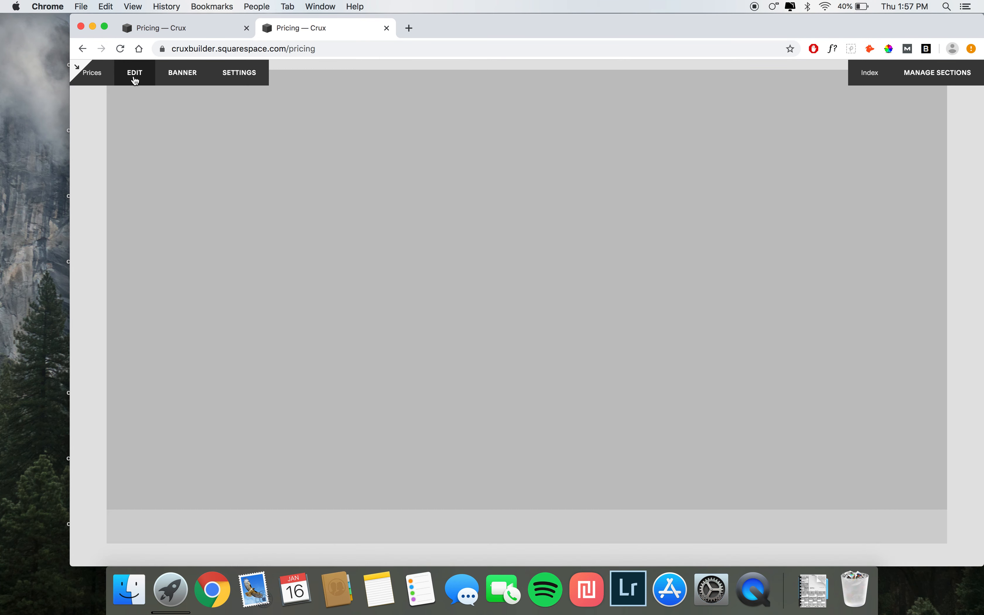
click(134, 82)
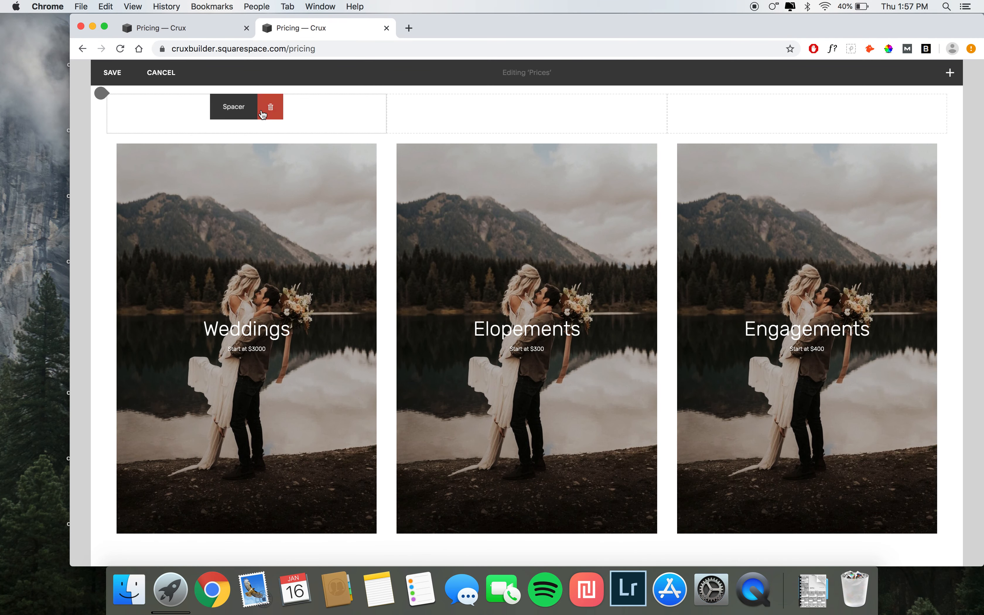
Step: Delete the three spacer blocks above the poster images
click(270, 107)
click(327, 160)
click(555, 105)
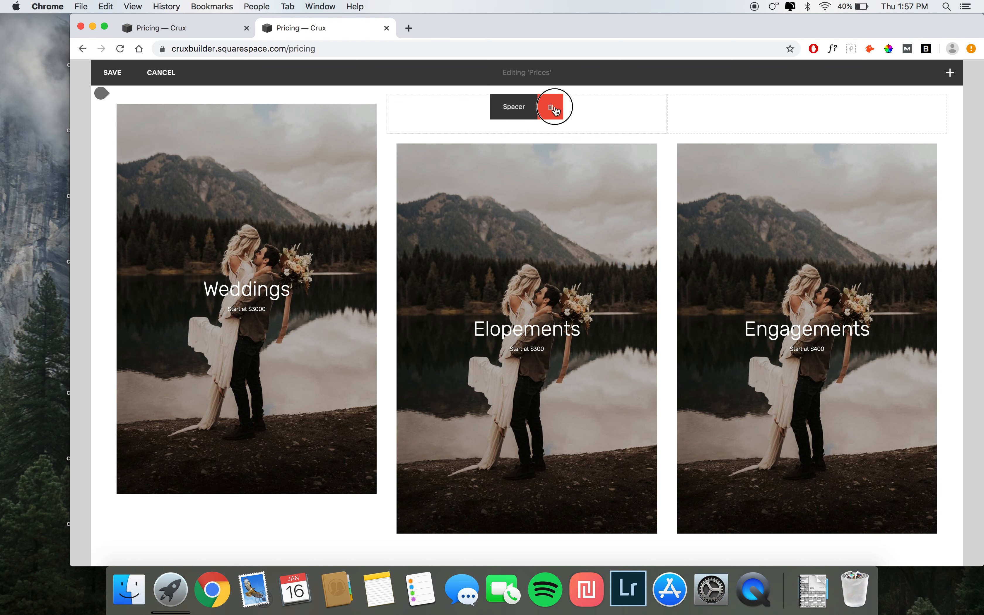
click(595, 160)
click(830, 106)
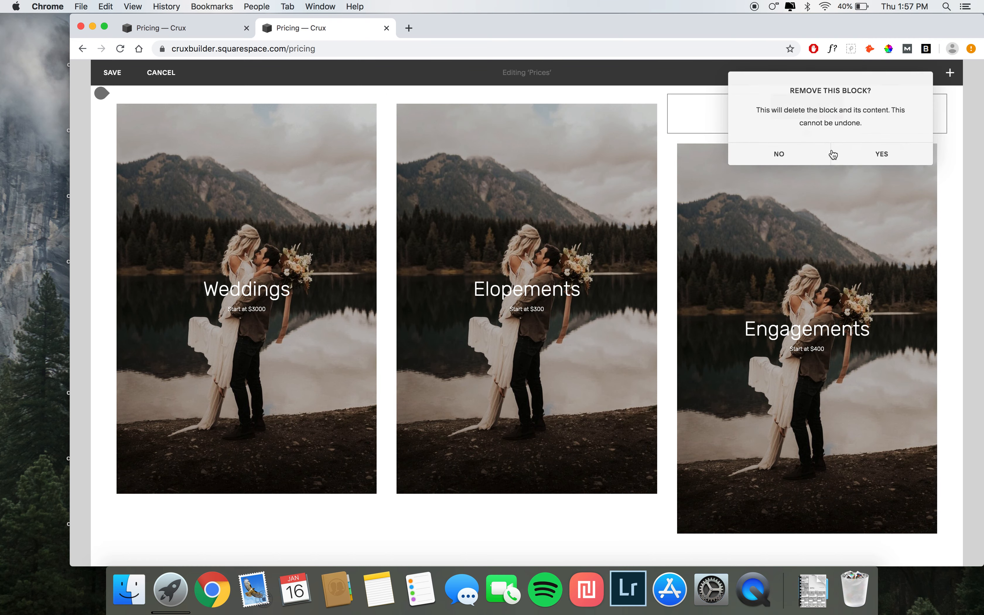
click(835, 159)
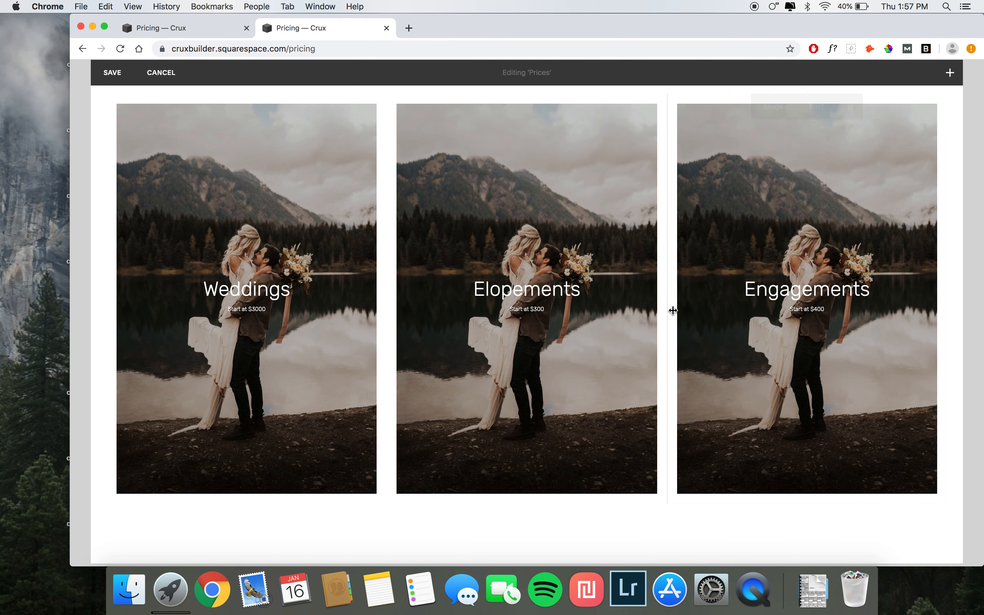
scroll(670, 310, down, 3)
click(450, 412)
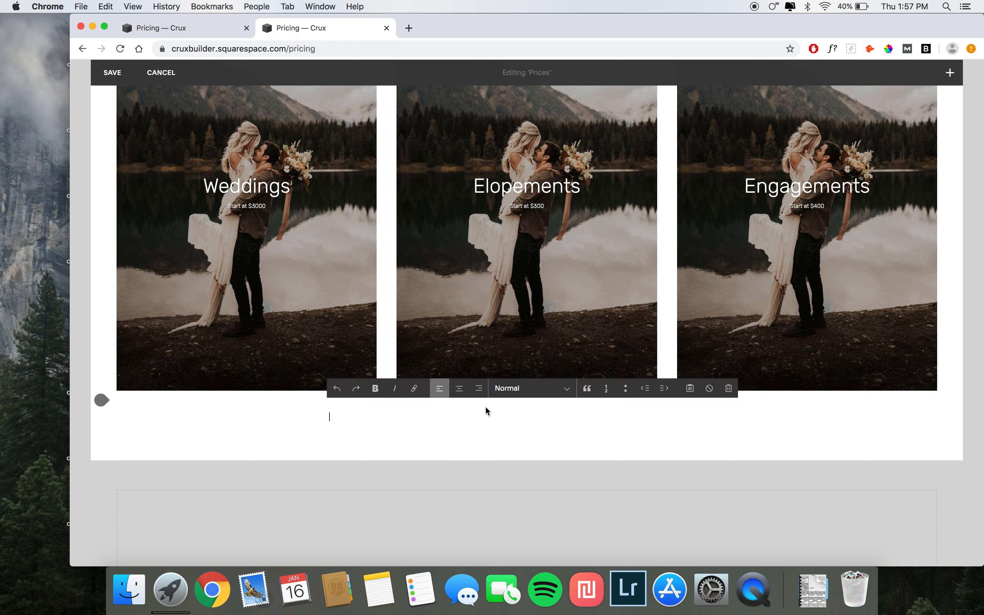
click(240, 440)
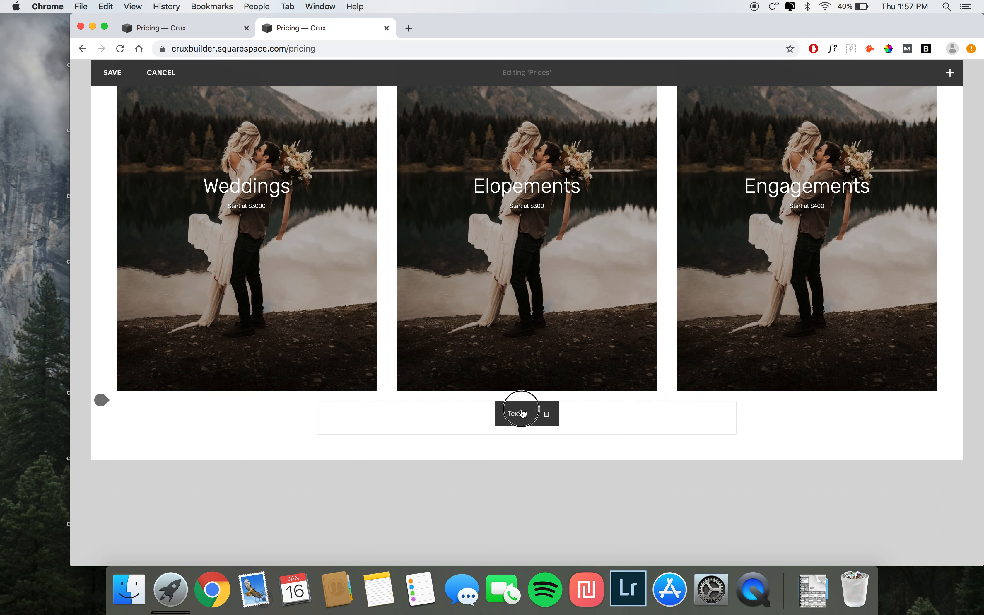
drag(523, 414, 207, 346)
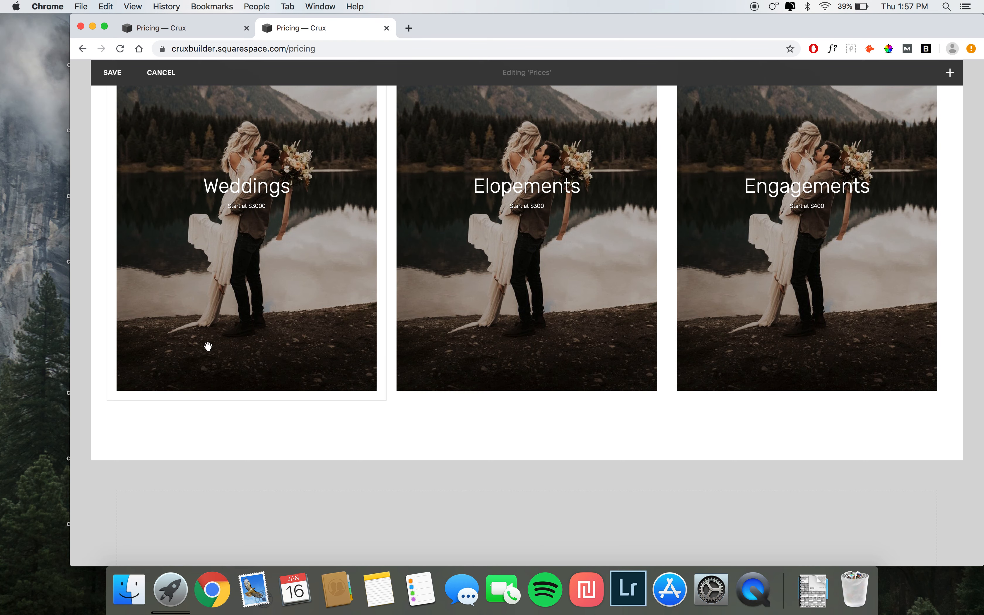
Step: Copy the What's Included list from the demo page and paste it into a text block below the Weddings image
click(180, 28)
scroll(307, 368, down, 3)
drag(195, 328, 317, 403)
click(309, 29)
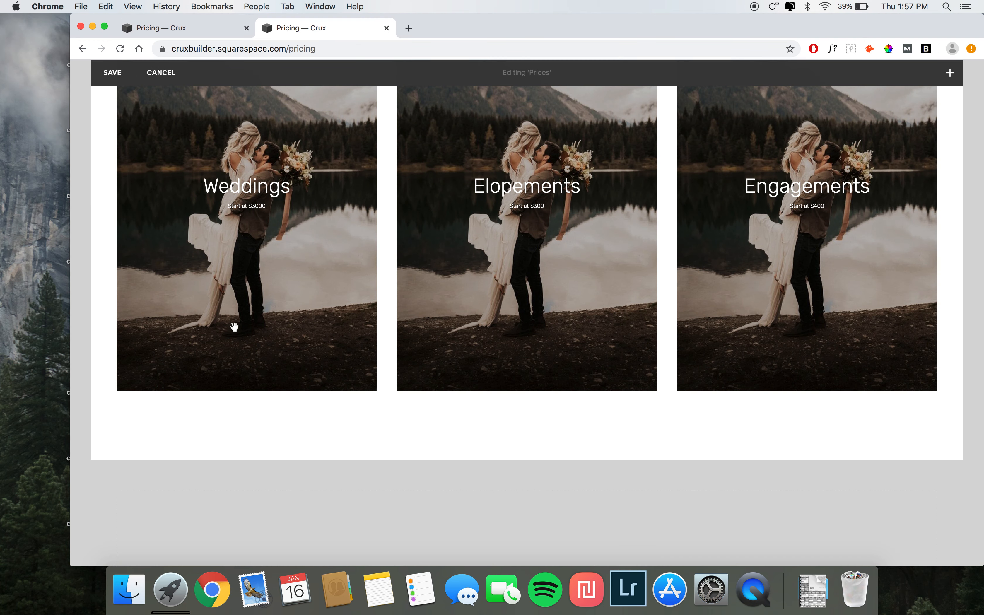
click(188, 418)
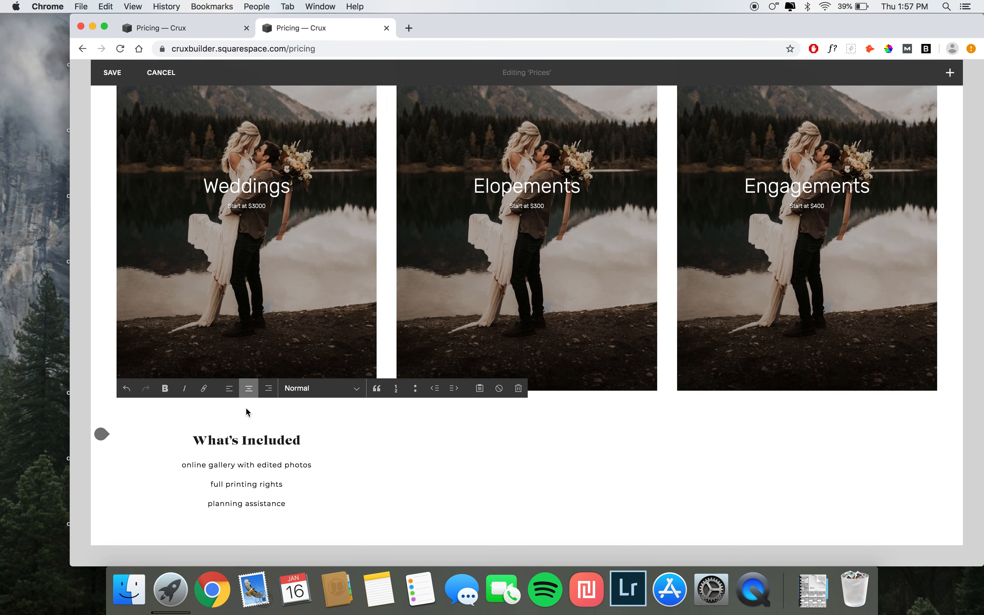
key(BackSpace)
Step: Center the pasted text and set the What's Included line to Heading 2
click(249, 388)
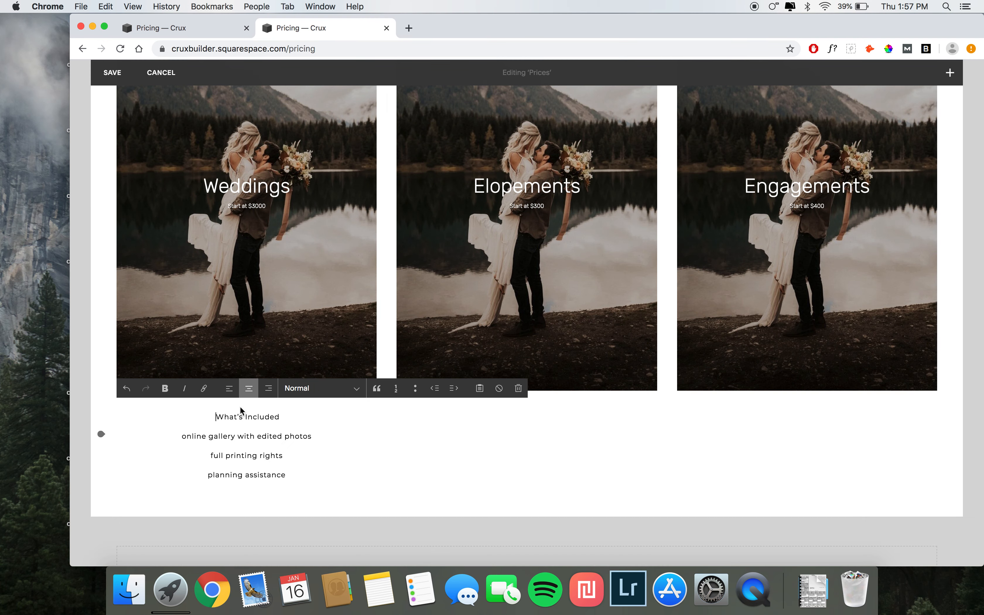
drag(215, 415, 296, 414)
click(300, 390)
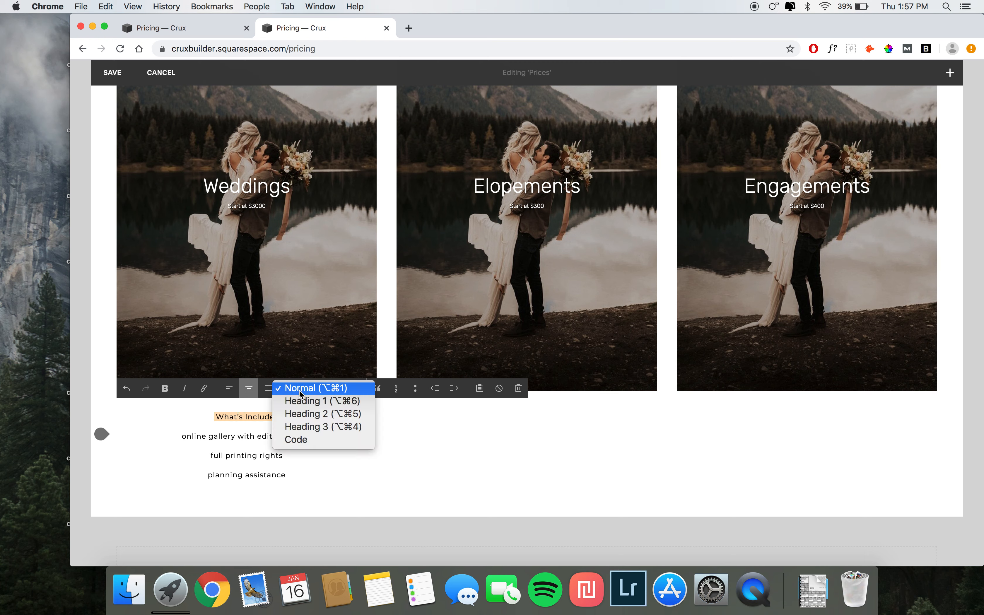
click(301, 419)
click(292, 486)
click(289, 482)
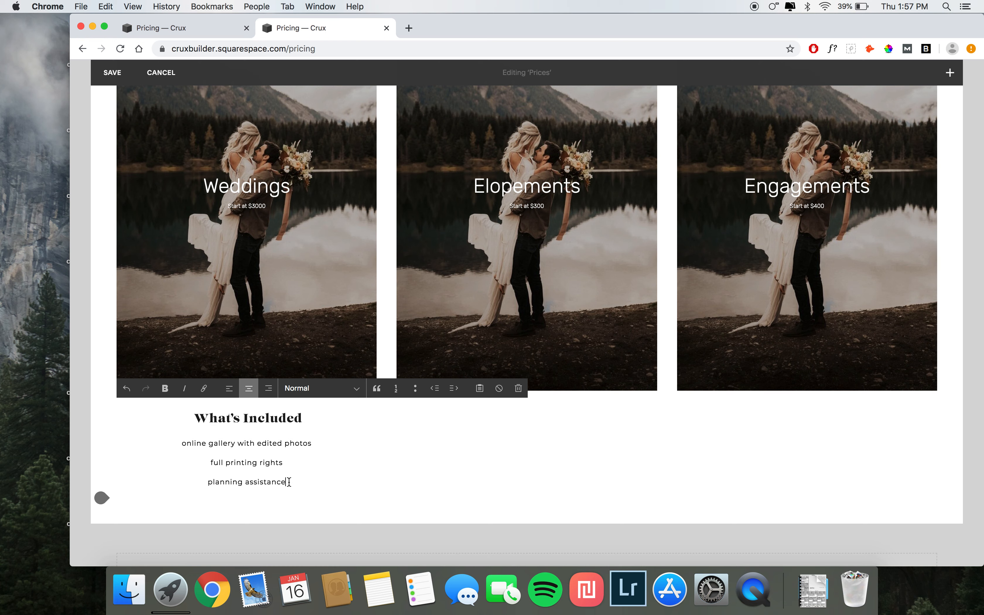
Step: Add a text block below the Elopements image and paste the What's Included list into it
click(440, 439)
click(387, 401)
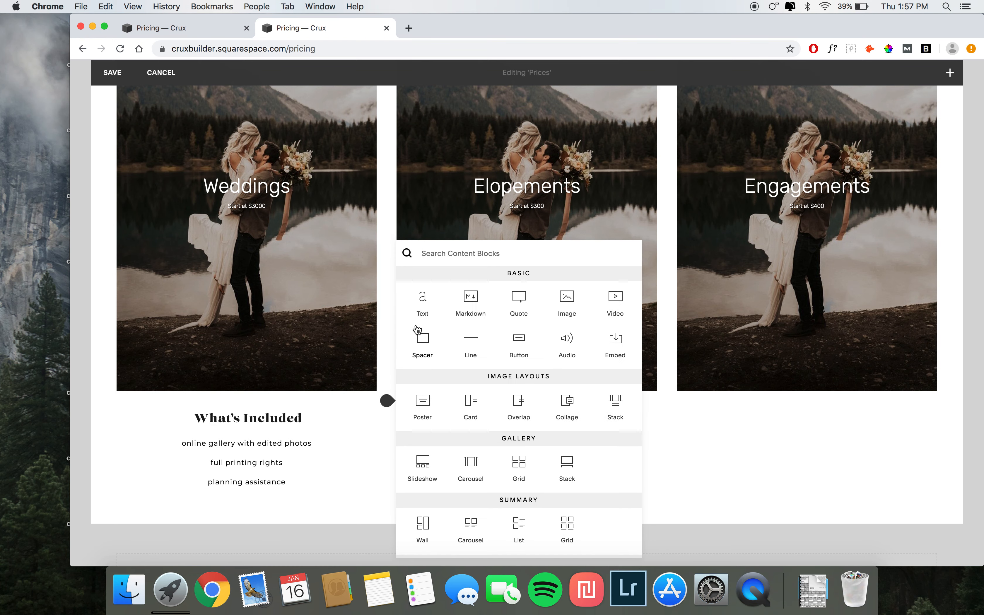
click(415, 308)
text(What’s Included online gallery with edited photos full printing rights planning assistance)
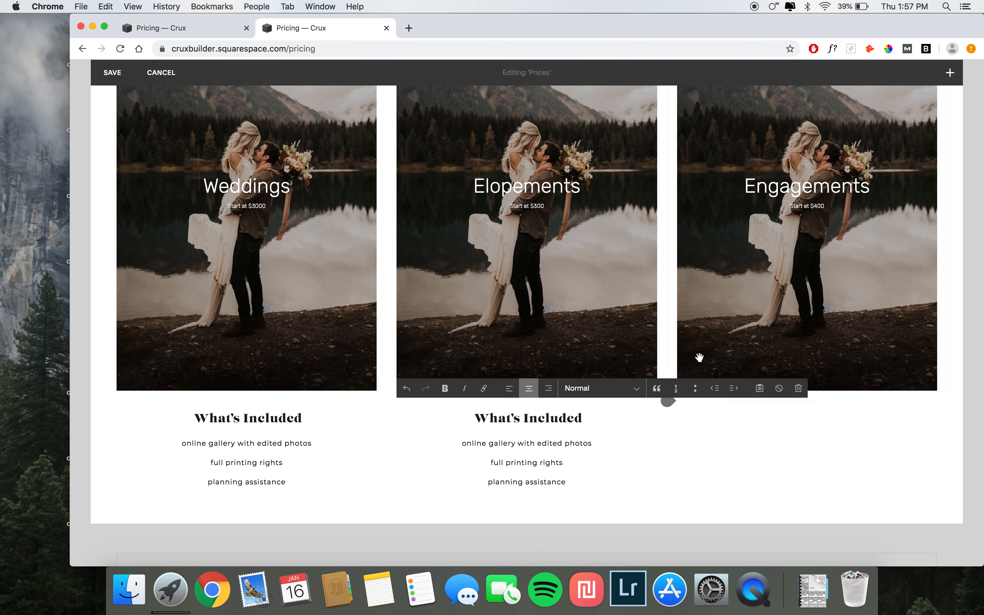
Step: Add a text block below the Engagements image and paste the What's Included list into it
click(677, 388)
click(668, 400)
click(701, 287)
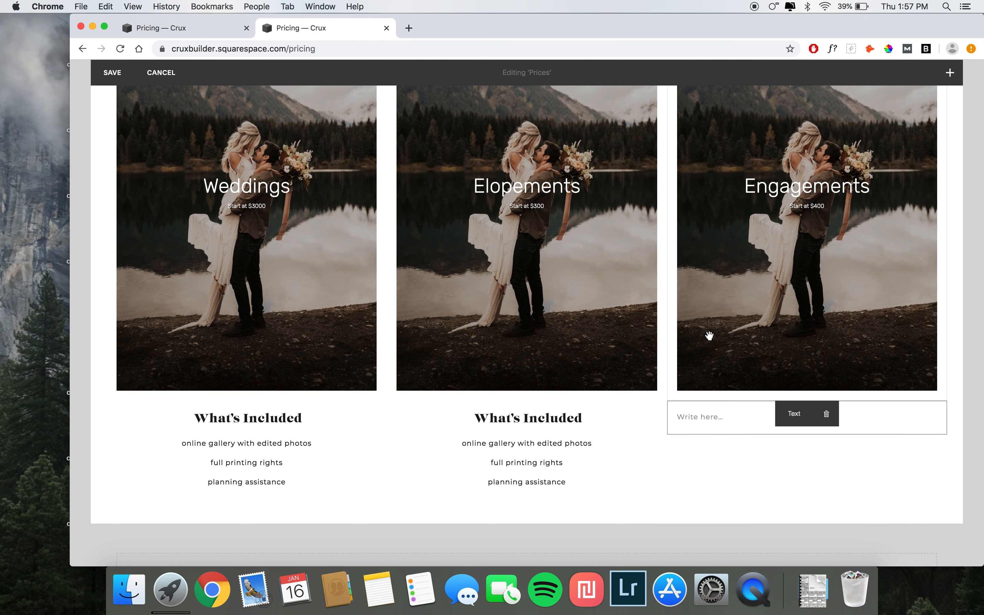
click(711, 419)
text(What’s Included online gallery with edited photos full printing rights planning assistance)
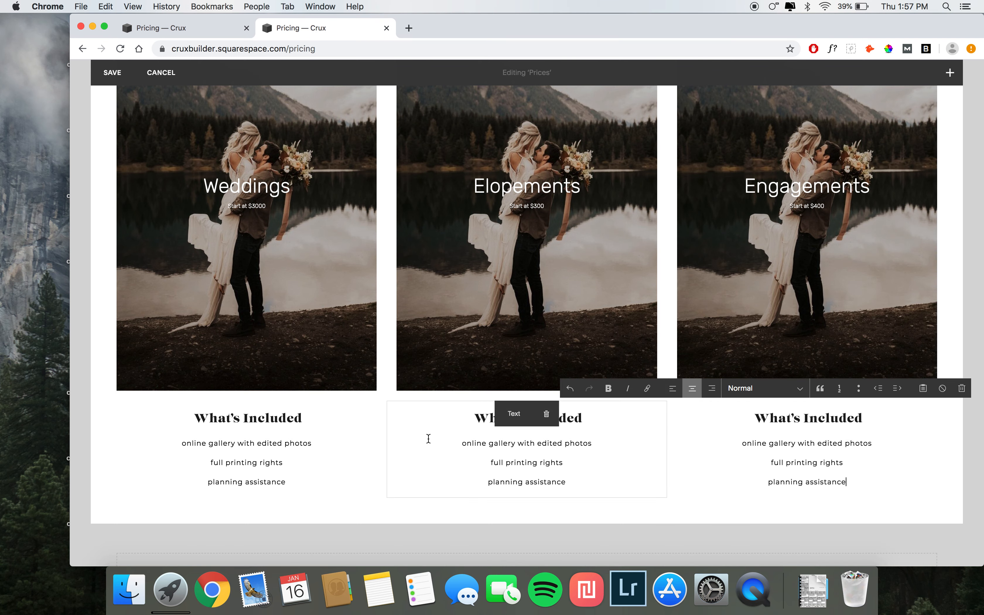
Step: Add a small button labelled 'contact me' linking to /contact below the Weddings features list
scroll(428, 439, down, 5)
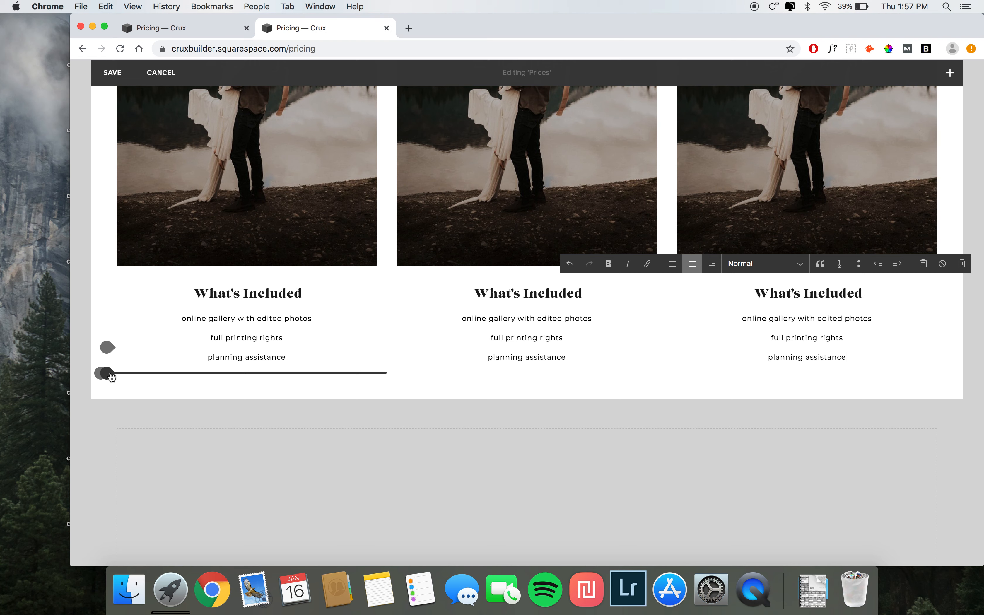
click(105, 373)
click(238, 315)
drag(462, 402, 366, 394)
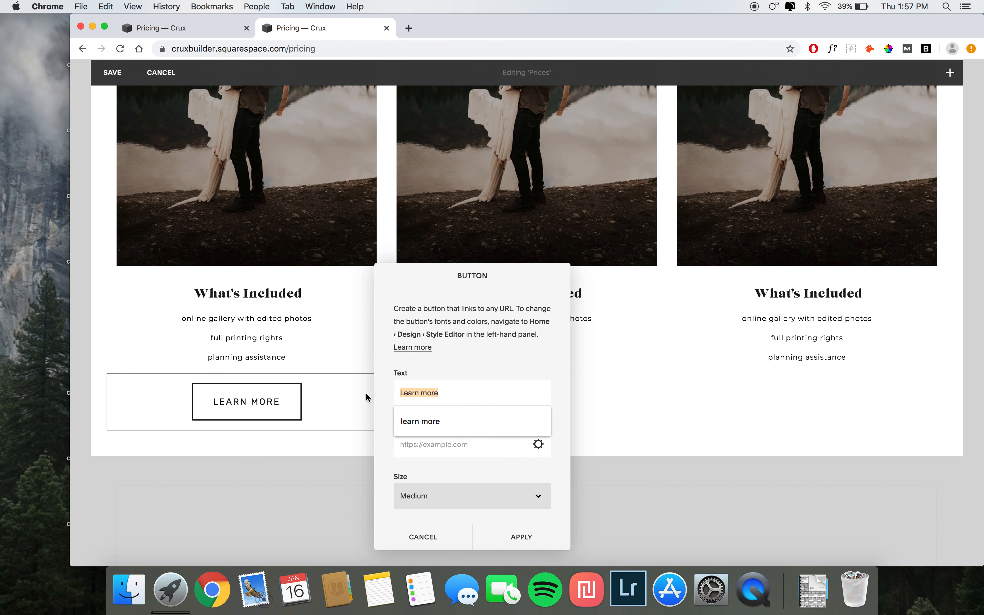
text(contact me)
click(451, 415)
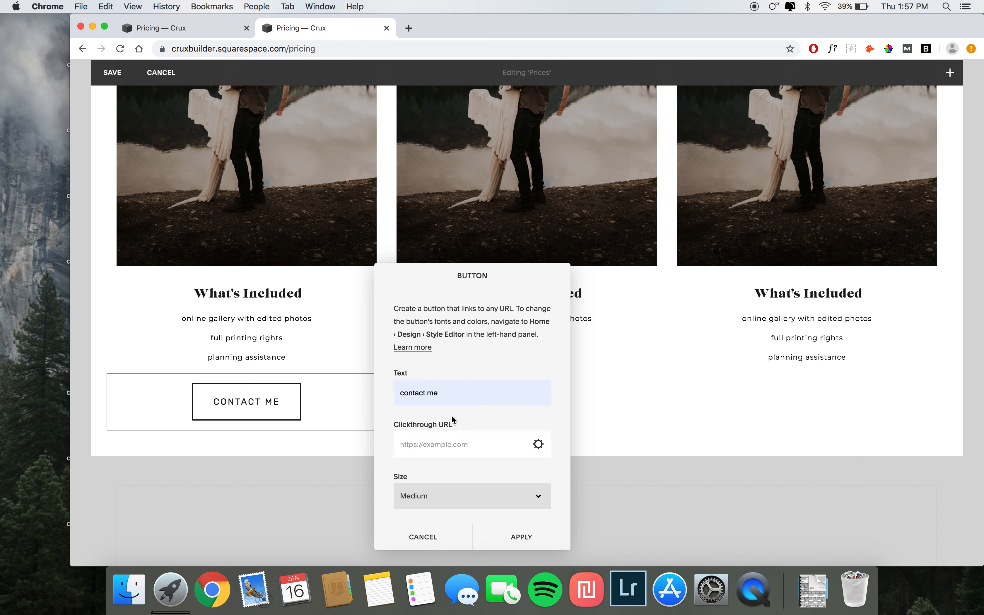
click(443, 444)
click(435, 495)
click(433, 482)
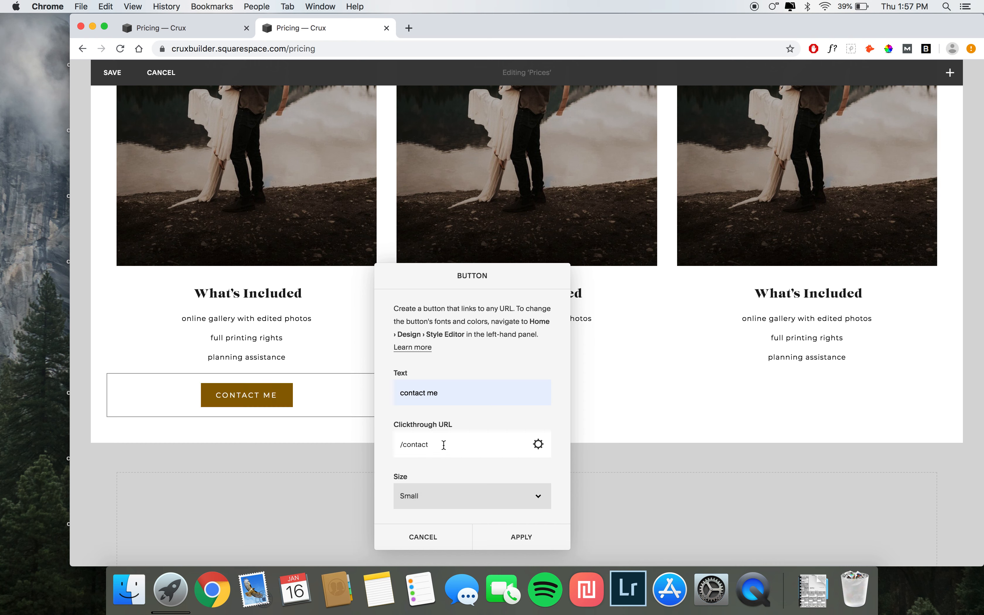
click(488, 535)
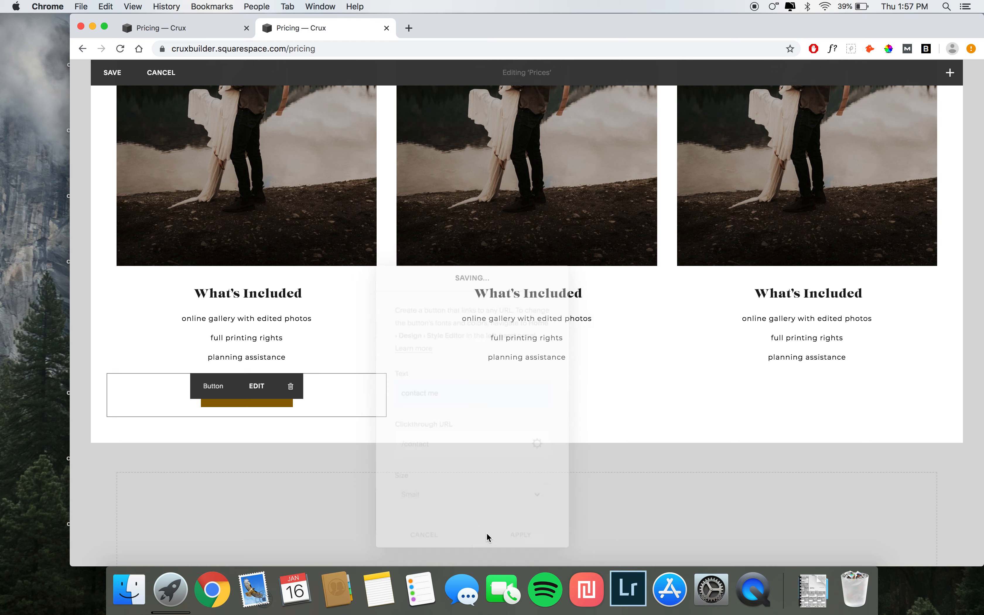
Step: Add a small 'contact me' button linking to /contact below the Elopements features list
click(392, 380)
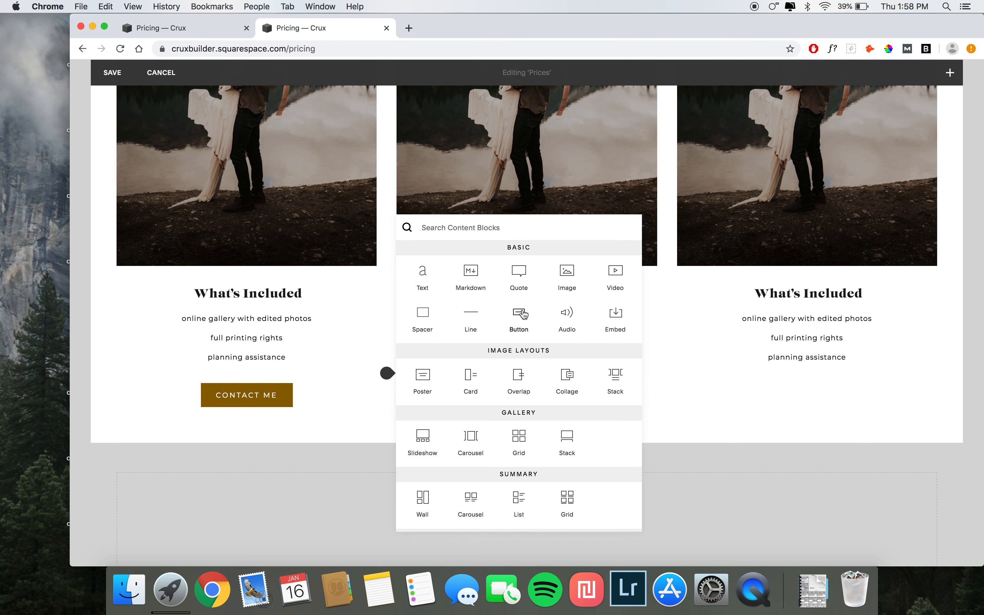
click(520, 318)
click(705, 386)
key(super+a)
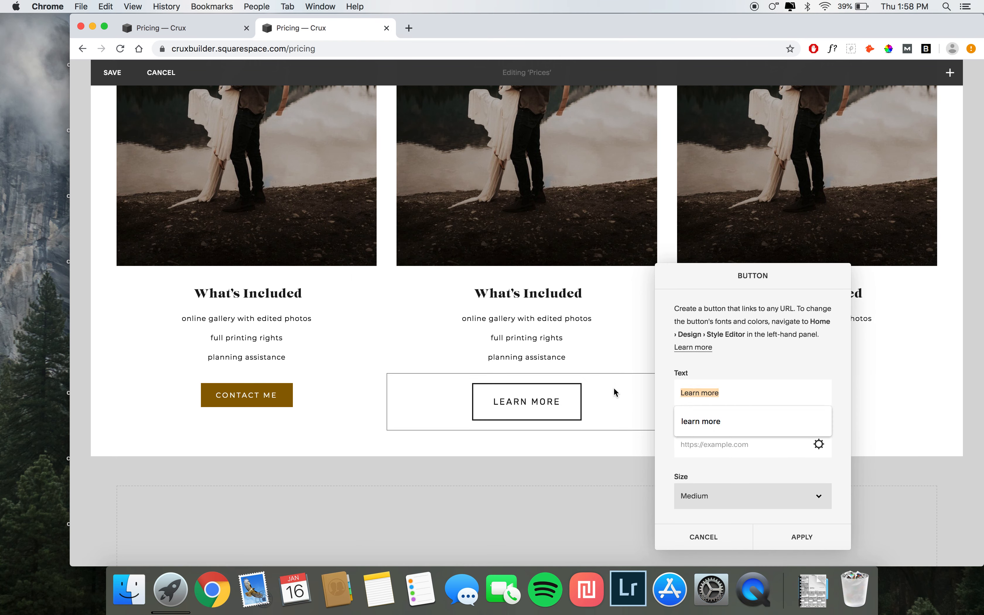
text(con)
click(701, 421)
click(706, 444)
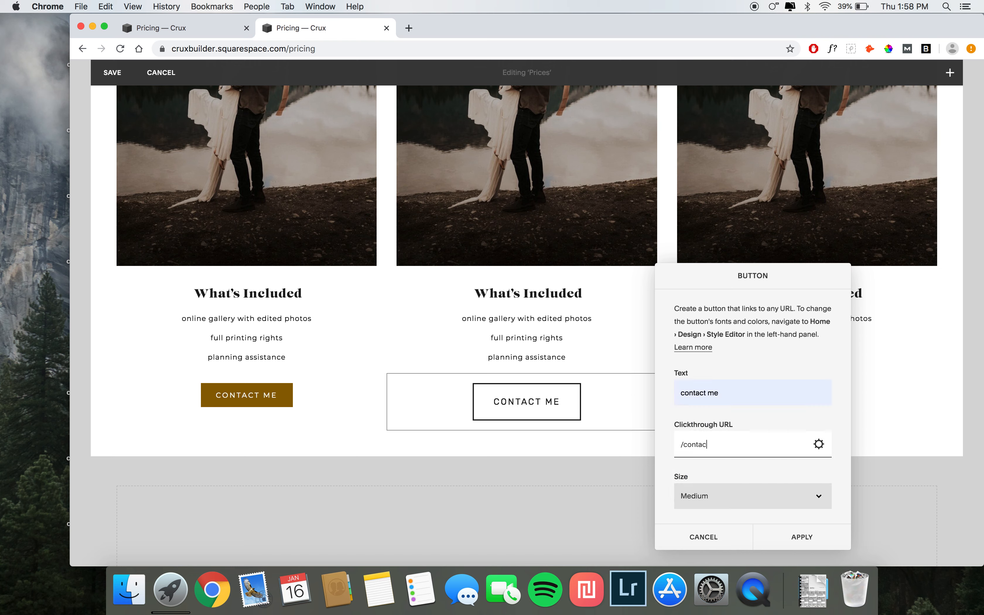
click(715, 495)
click(712, 486)
click(775, 539)
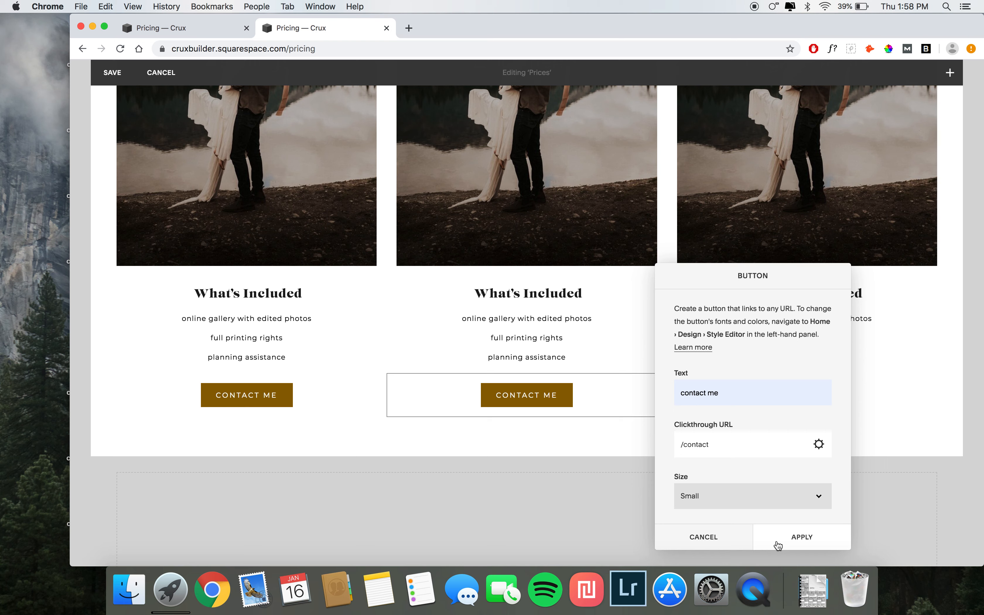
Step: Add a small, centered 'contact me' button linking to /contact below the Engagements features list
click(666, 374)
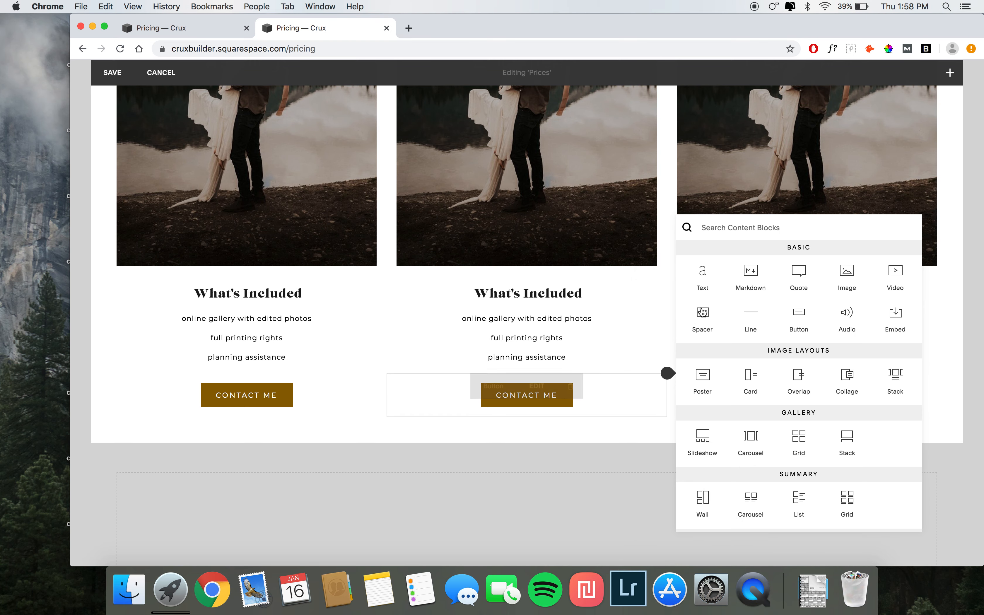
click(797, 315)
key(super+a)
text(c)
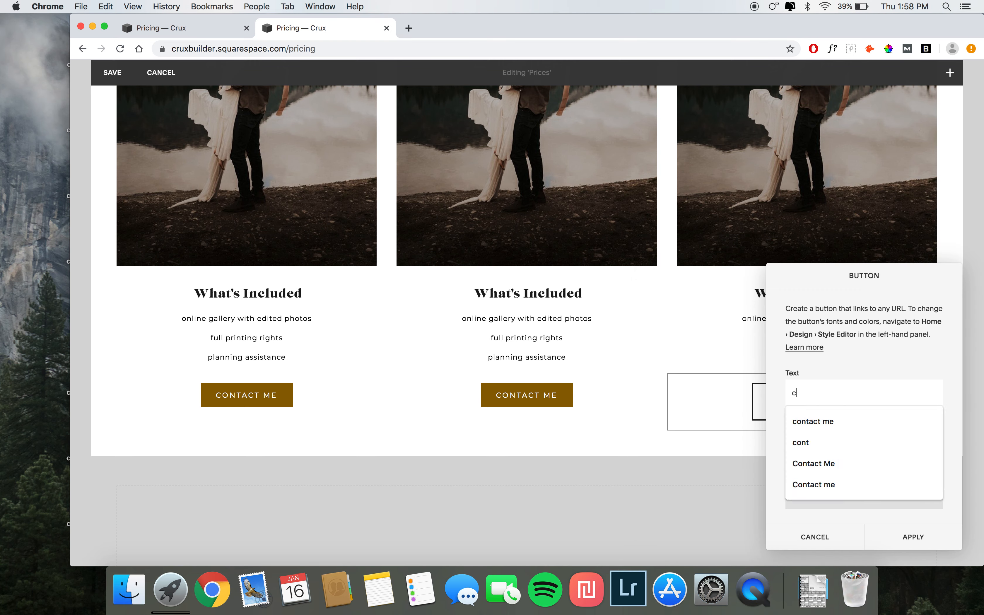
text(ontact me)
click(803, 421)
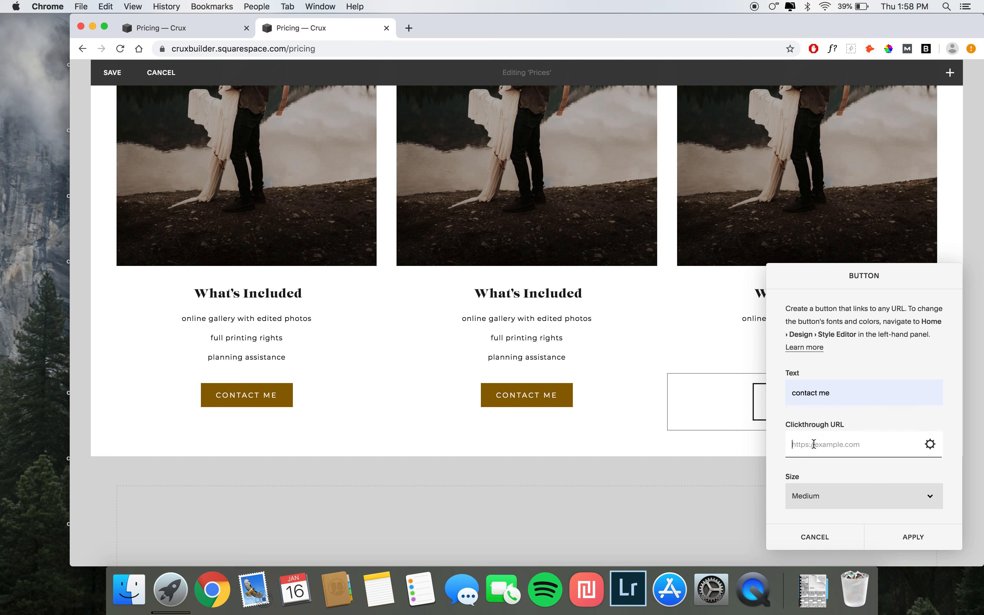
click(826, 486)
click(826, 487)
scroll(858, 508, down, 3)
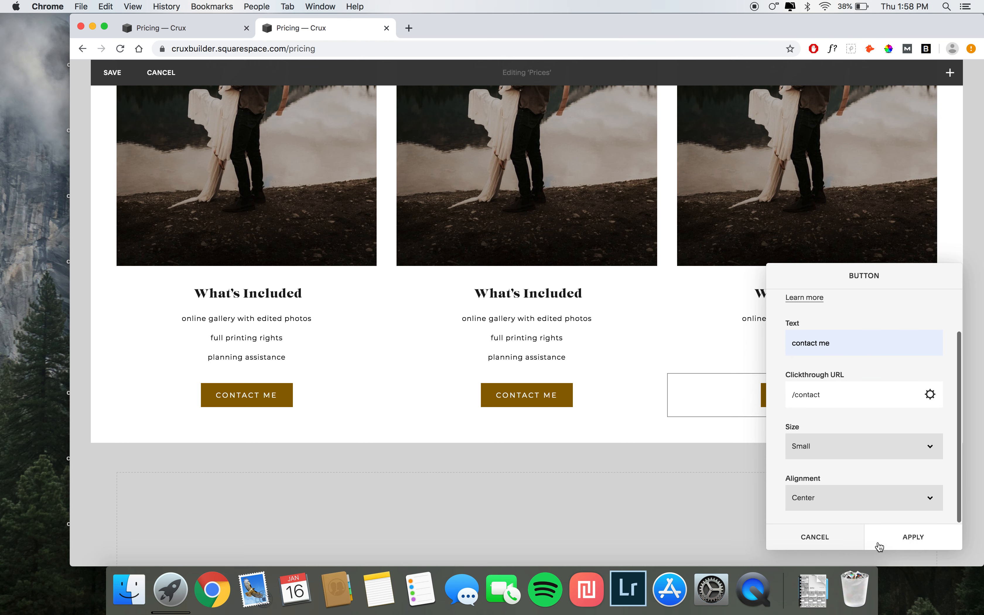
click(884, 530)
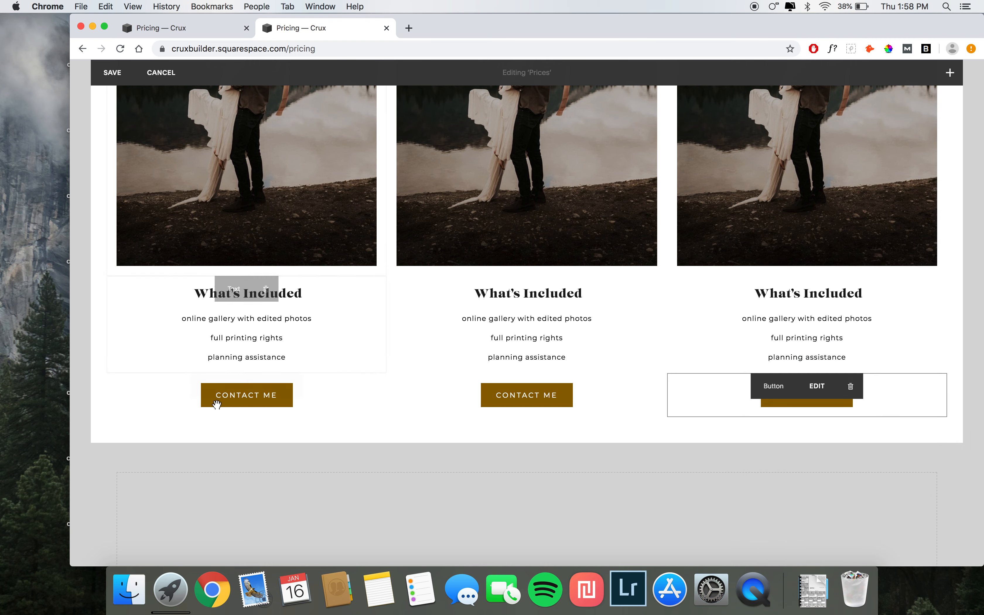
Step: Save the edits to the Prices section
scroll(229, 292, up, 10)
scroll(228, 292, down, 1)
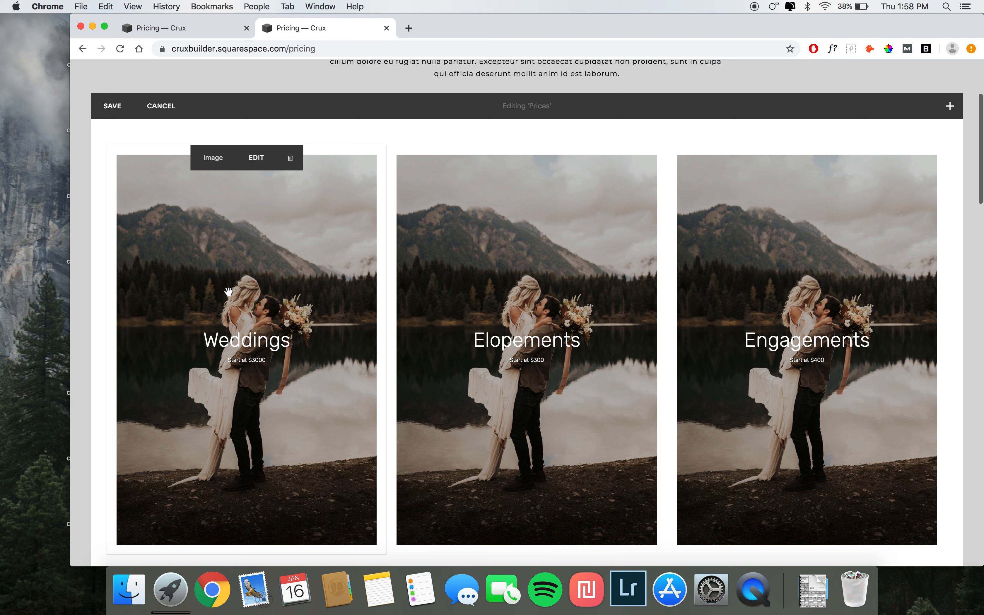
click(109, 107)
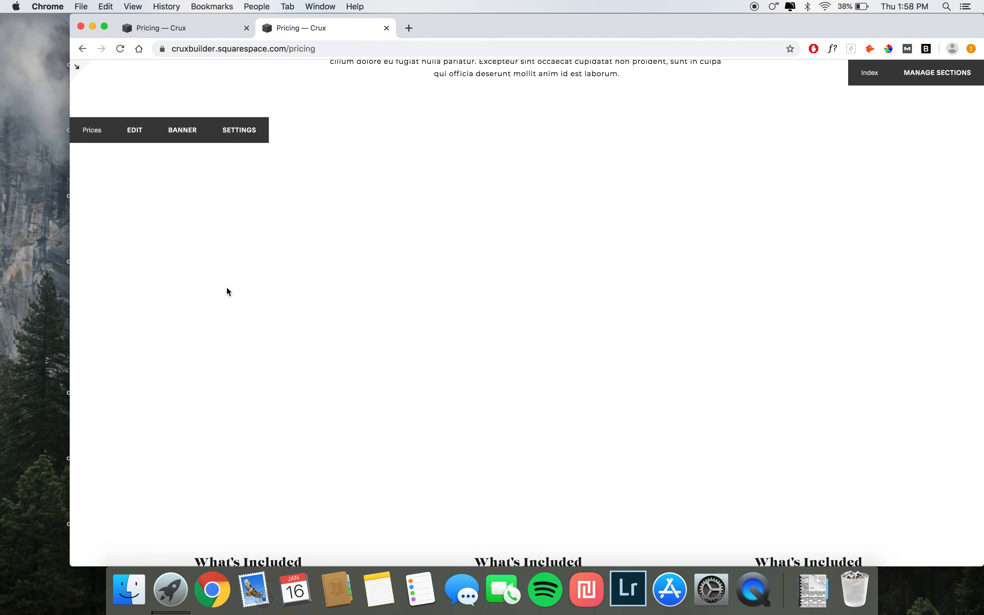
Step: Copy the What you get heading and subtitle from the demo page and paste them into a text block in the What you get section
scroll(227, 290, down, 10)
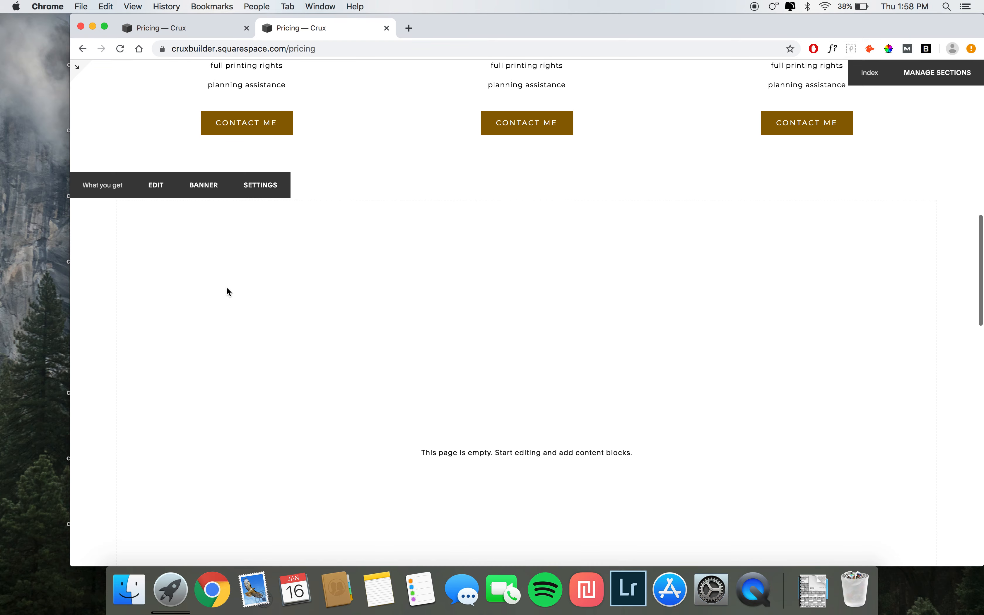
click(168, 32)
scroll(253, 319, down, 8)
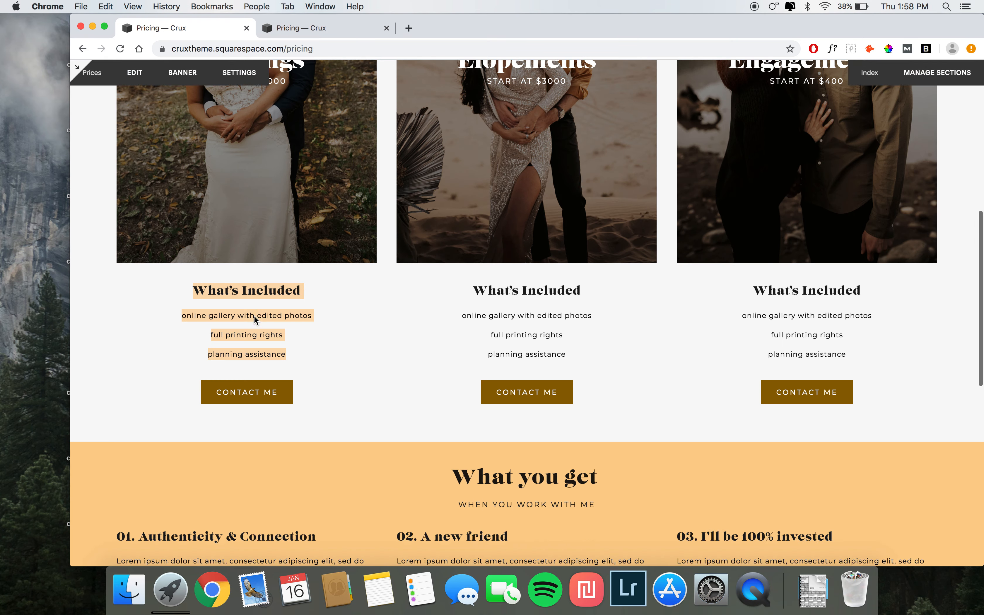
click(322, 27)
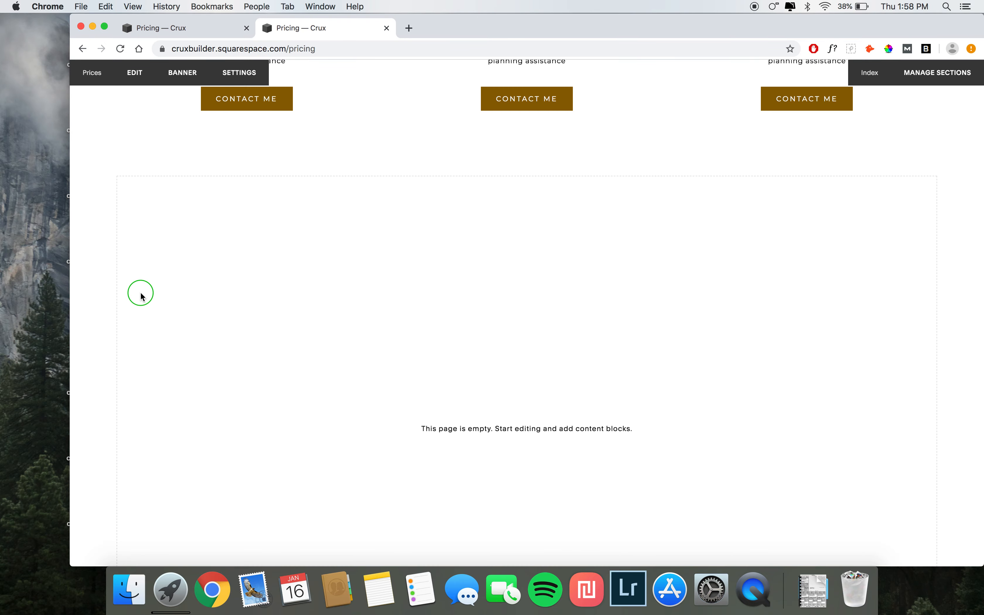
scroll(155, 213, down, 3)
right_click(155, 213)
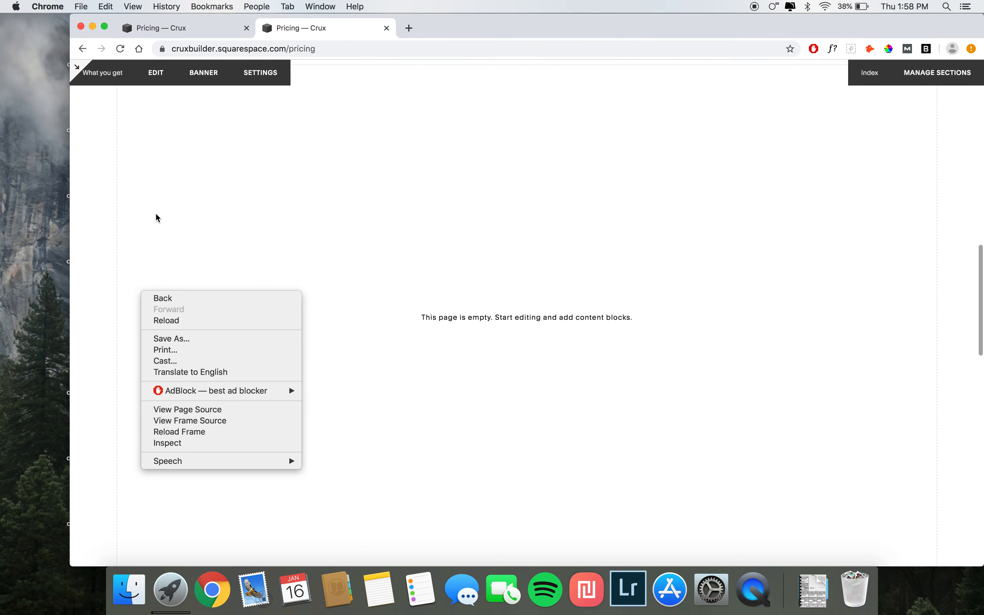
click(150, 133)
scroll(149, 132, up, 2)
click(154, 115)
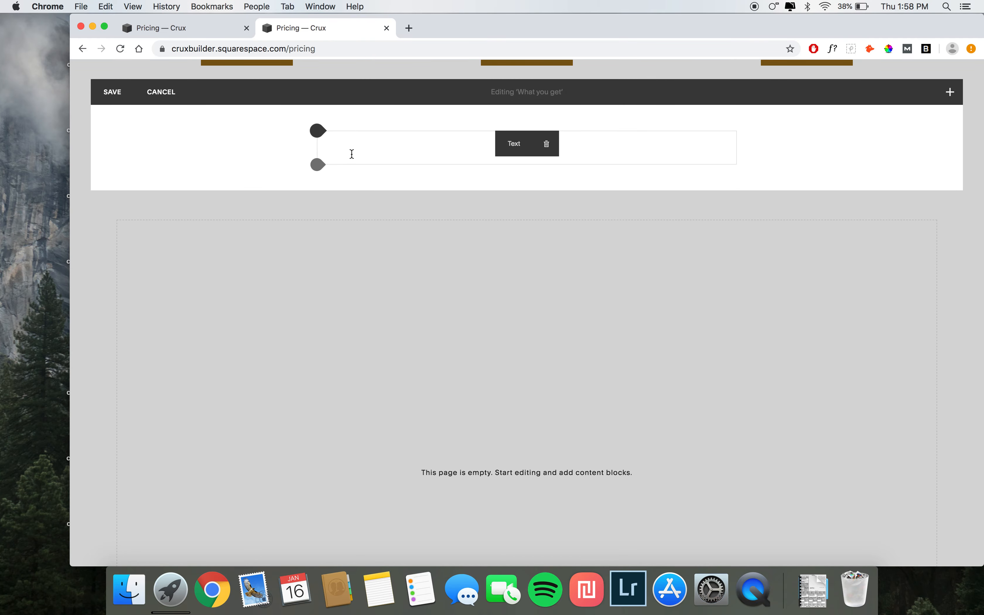
click(352, 154)
click(171, 27)
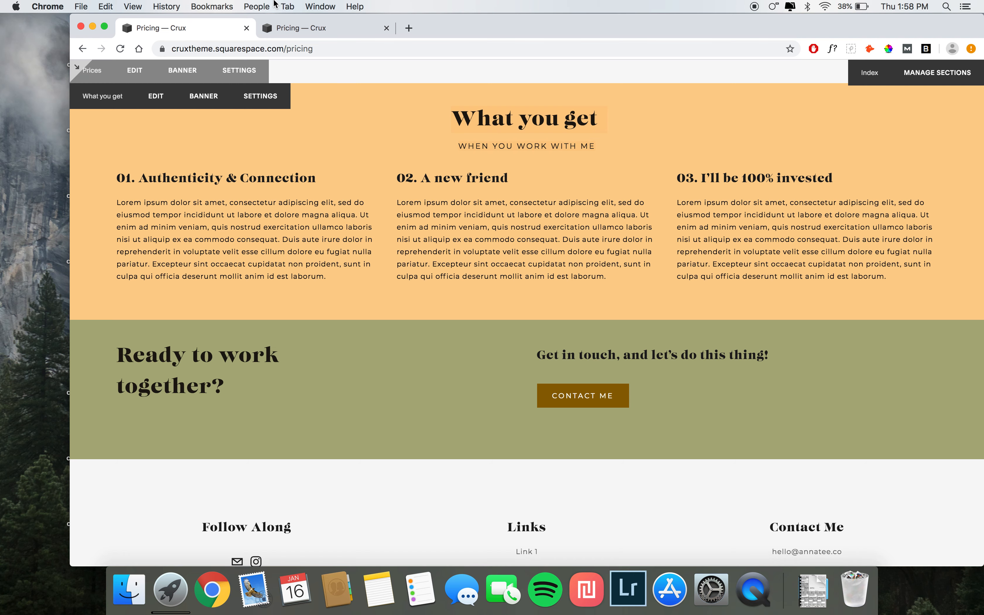
click(305, 28)
key(super+v)
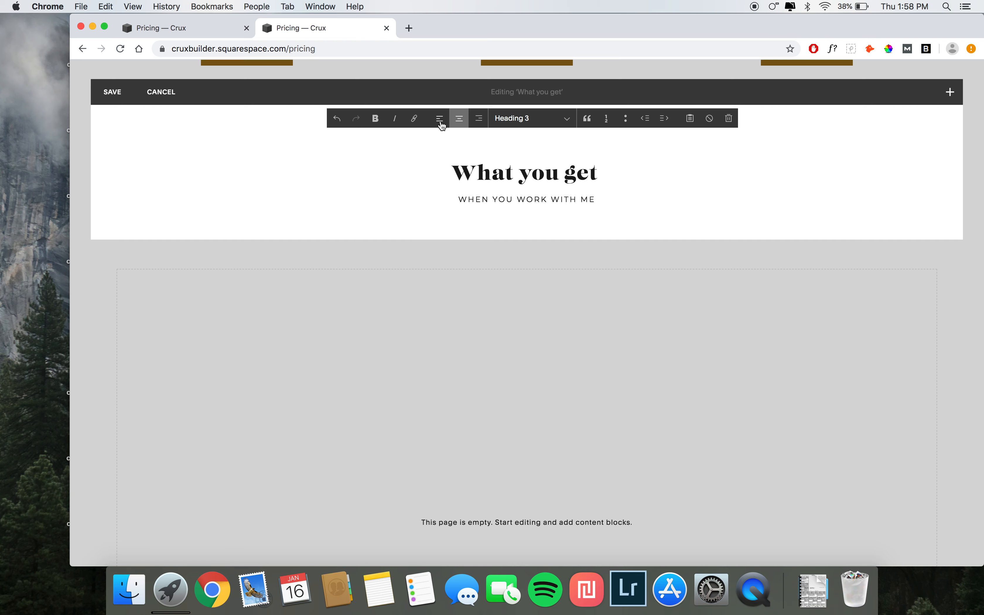
Step: Delete the empty line above the pasted What you get heading
click(471, 148)
key(Delete)
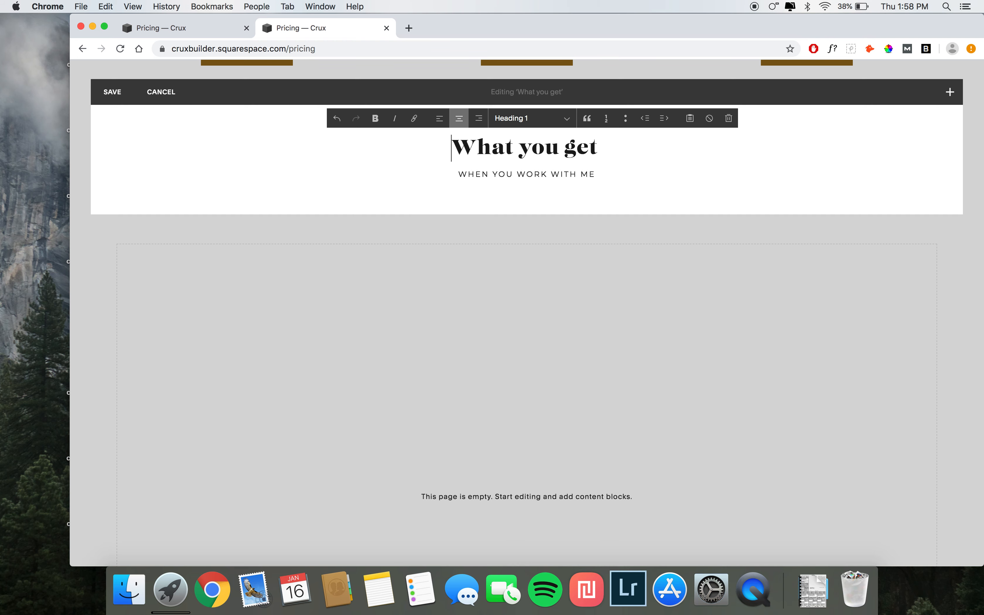
drag(439, 151, 650, 150)
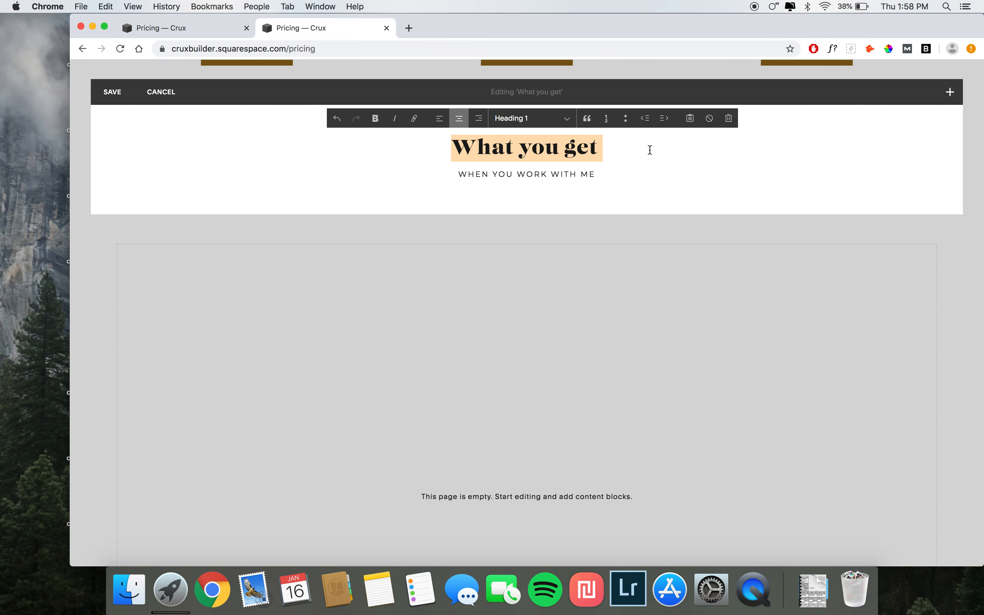
drag(473, 175, 493, 178)
click(457, 174)
click(215, 151)
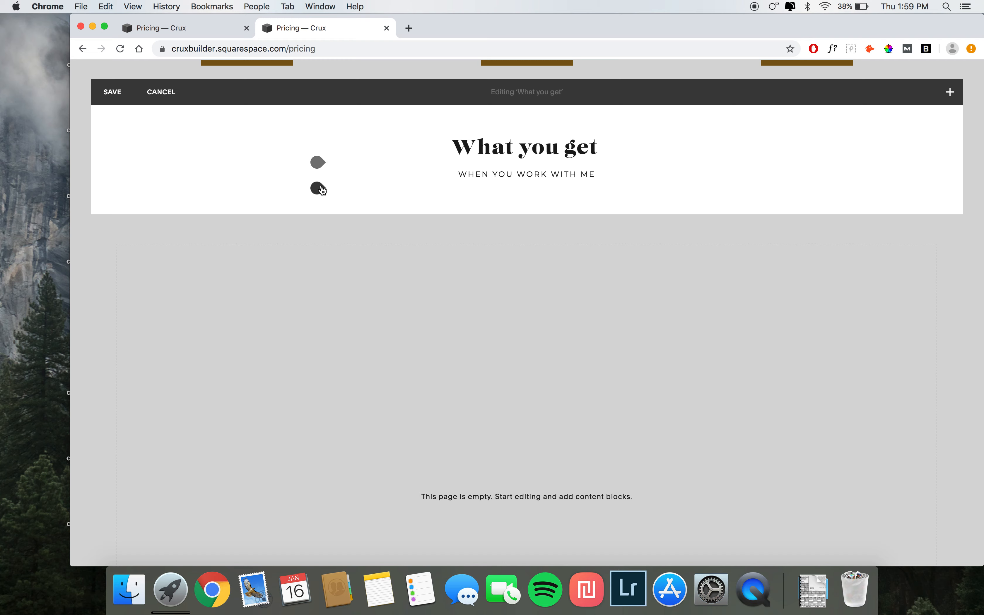
Step: Add a row of three spacer blocks below the heading and a text block beneath the first column
click(318, 187)
click(354, 170)
click(318, 189)
click(343, 167)
click(319, 190)
click(350, 183)
drag(347, 242, 107, 236)
click(107, 229)
click(140, 134)
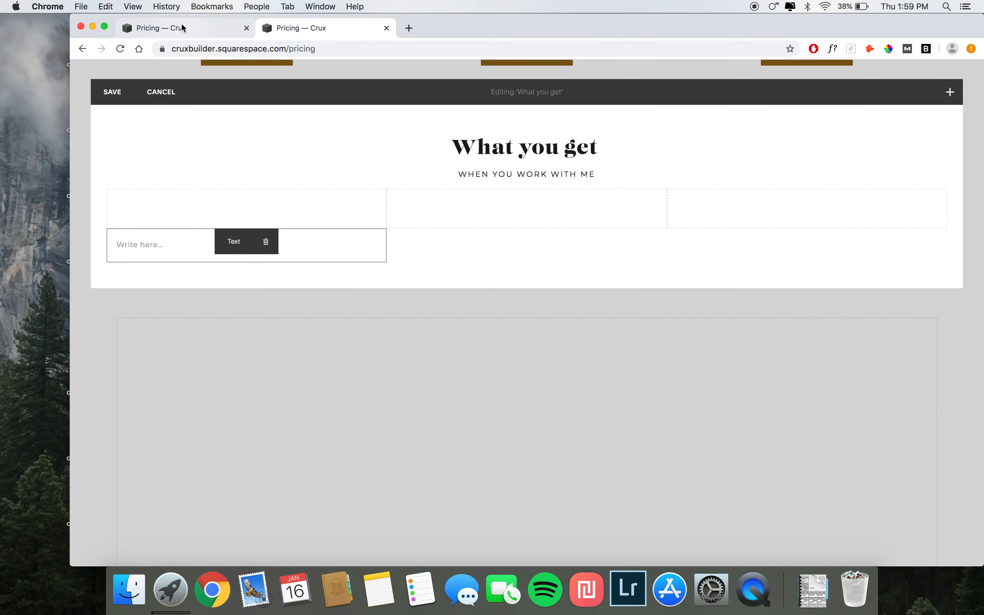
Step: Copy the 01. Authenticity & Connection column from the demo and paste it into the new text block
click(184, 29)
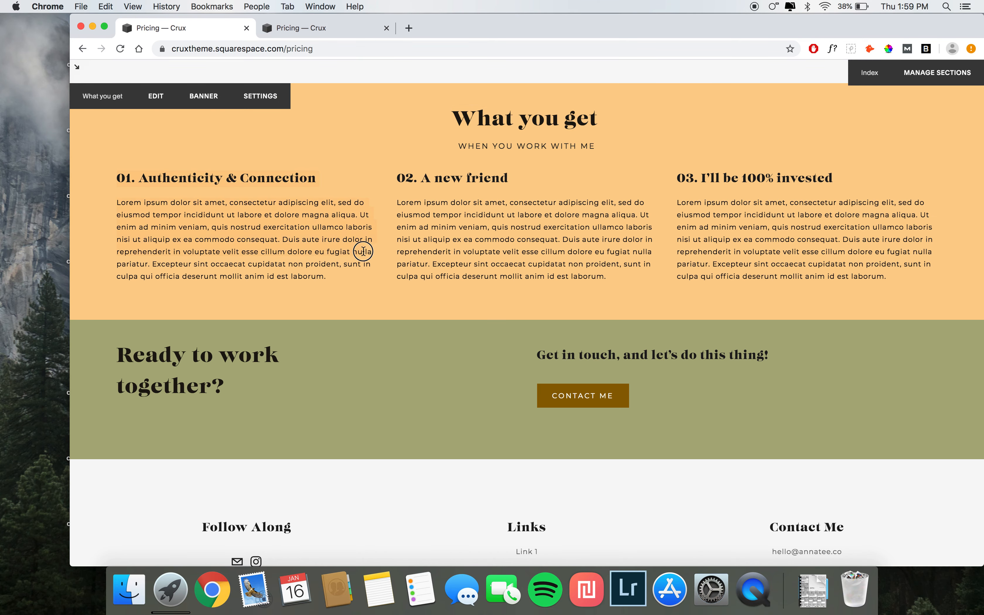
click(315, 28)
click(170, 247)
text(01. Authenticity & Connection Lorem ipsum dolor sit amet, consectetur adipiscing elit, sed do eiusmod tempor incididunt ut labore et dolore magna aliqua. Ut enim ad minim veniam, quis nostrud exercitation ullamco laboris nisi ut aliquip ex ea commodo consequat. Duis aute irure dolor in reprehenderit in voluptate velit esse cillum dolore eu fugiat nulla pariatur. Excepteur sint occaecat cupidatat non proident, sunt in culpa qui officia deserunt mollit anim id est laborum.)
click(95, 225)
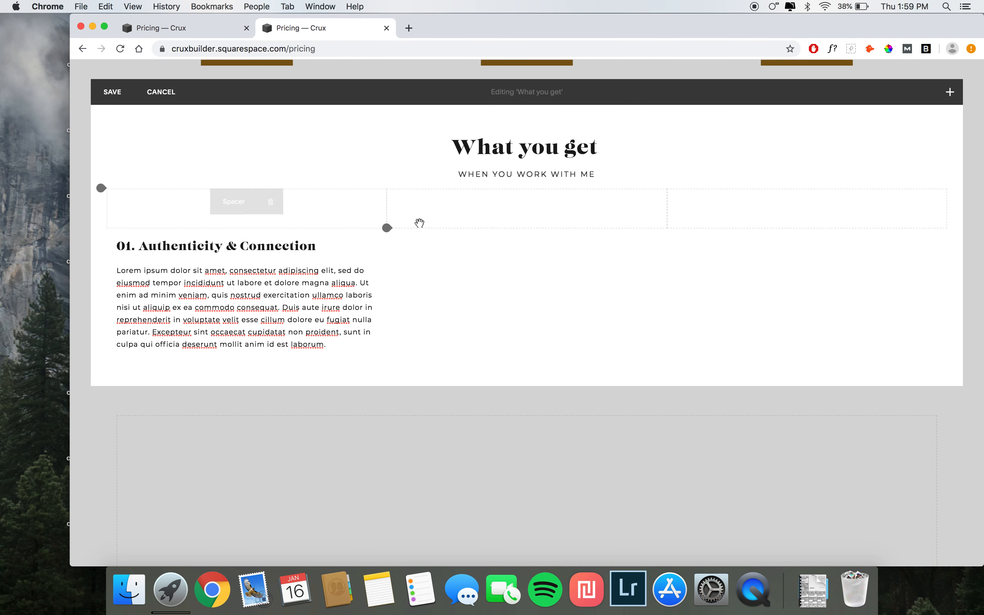
Step: Add a text block in the second column and paste the 02. A new friend text from the demo
click(386, 228)
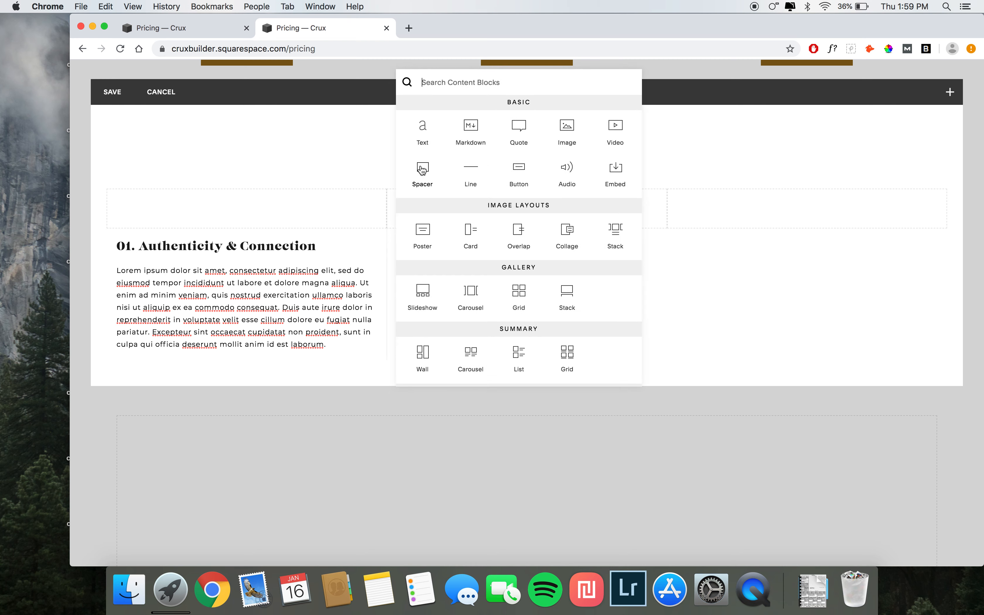
click(425, 129)
click(179, 30)
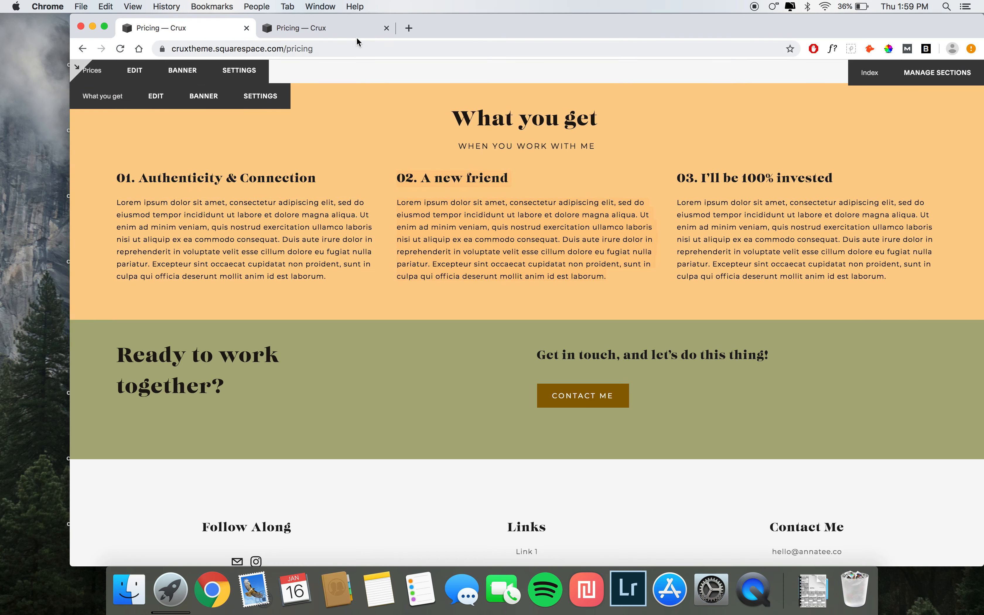
click(352, 30)
click(446, 244)
text(02. A new friend Lorem ipsum dolor sit amet, consectetur adipiscing elit, sed do eiusmod tempor incididunt ut labore et dolore magna aliqua. Ut enim ad minim veniam, quis nostrud exercitation ullamco laboris nisi ut aliquip ex ea commodo consequat. Duis aute irure dolor in reprehenderit in voluptate velit esse cillum dolore eu fugiat nulla pariatur. Excepteur sint occaecat cupidatat non proident, sunt in culpa qui officia deserunt mollit anim id est laborum.)
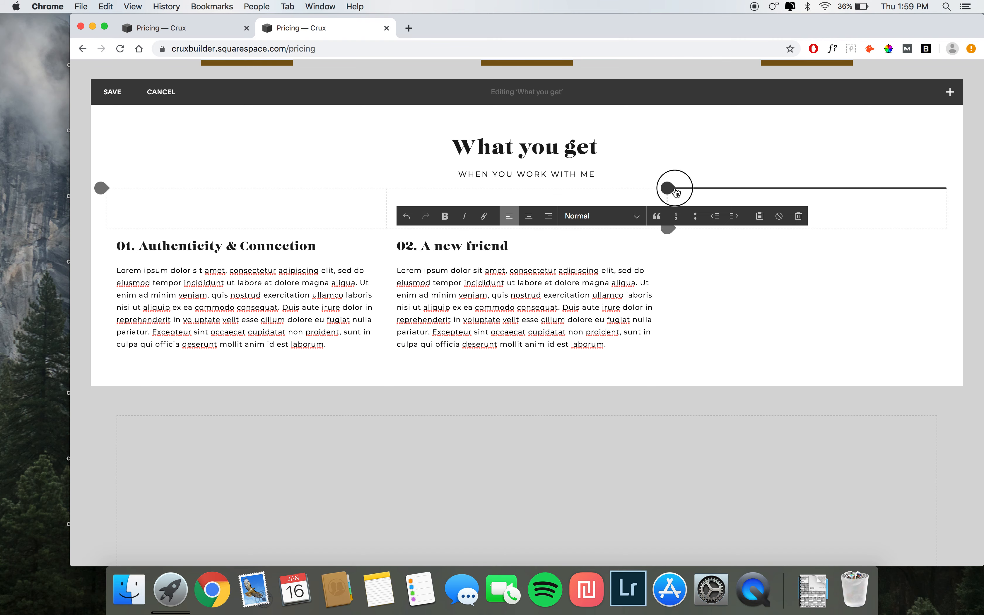
Step: Add a text block in the third column and paste the 03. I'll be 100% invested text from the demo
click(668, 188)
click(667, 229)
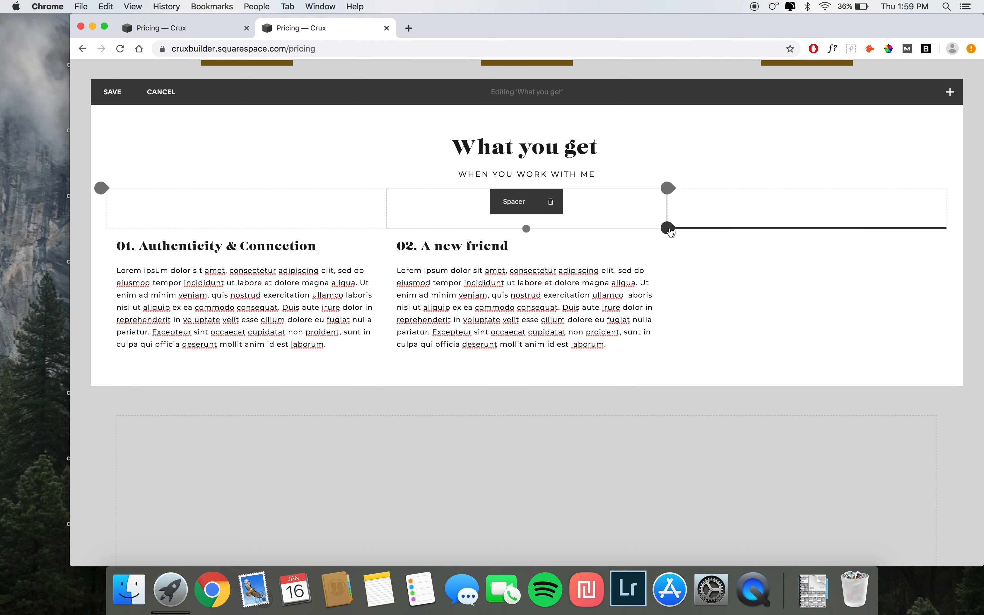
click(666, 227)
click(702, 127)
click(221, 32)
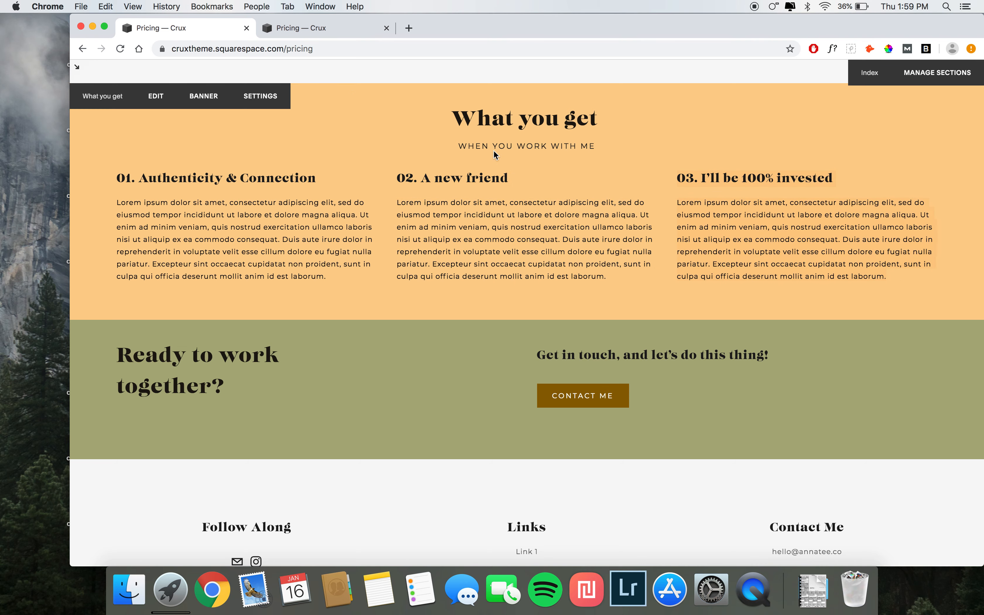
click(279, 30)
click(718, 250)
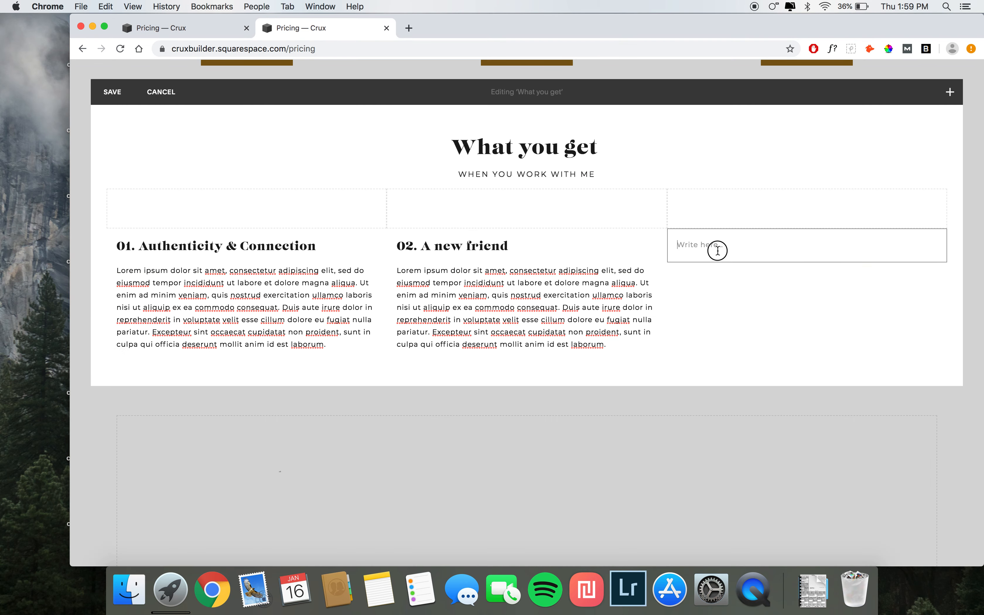
text(03. I’ll be 100% invested Lorem ipsum dolor sit amet, consectetur adipiscing elit, sed do eiusmod tempor incididunt ut labore et dolore magna aliqua. Ut enim ad minim veniam, quis nostrud exercitation ullamco laboris nisi ut aliquip ex ea commodo consequat. Duis aute irure dolor in reprehenderit in voluptate velit esse cillum dolore eu fugiat nulla pariatur. Excepteur sint occaecat cupidatat non proident, sunt in culpa qui officia deserunt mollit anim id est laborum.)
Step: Delete the three spacer blocks above the What you get columns and save the section
click(274, 202)
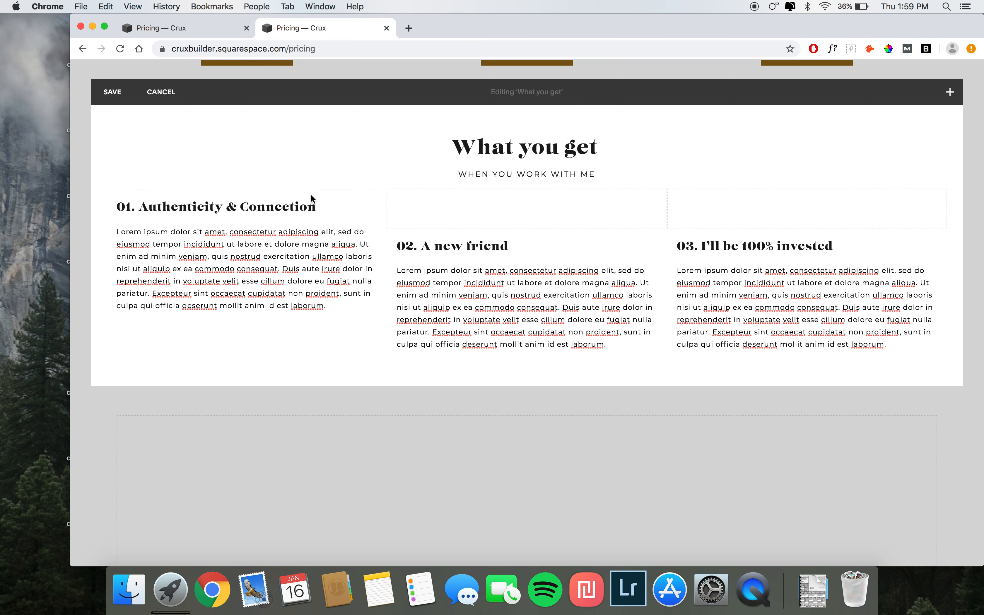
click(550, 202)
click(601, 237)
click(831, 201)
click(883, 237)
click(109, 90)
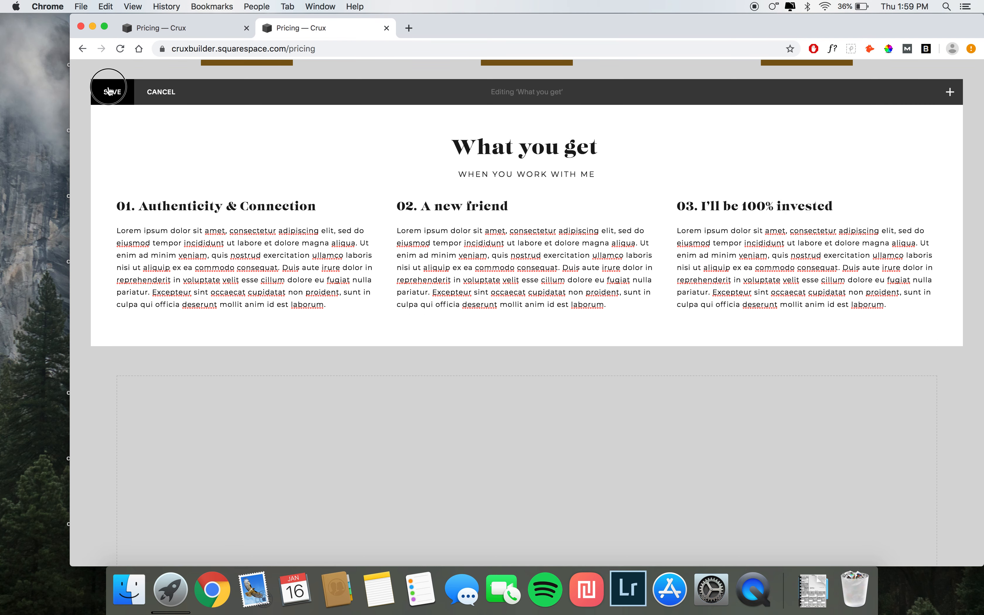
Step: Compare with the demo's Ready to work section and add a row of spacer blocks in the empty Let's work section
scroll(320, 200, down, 4)
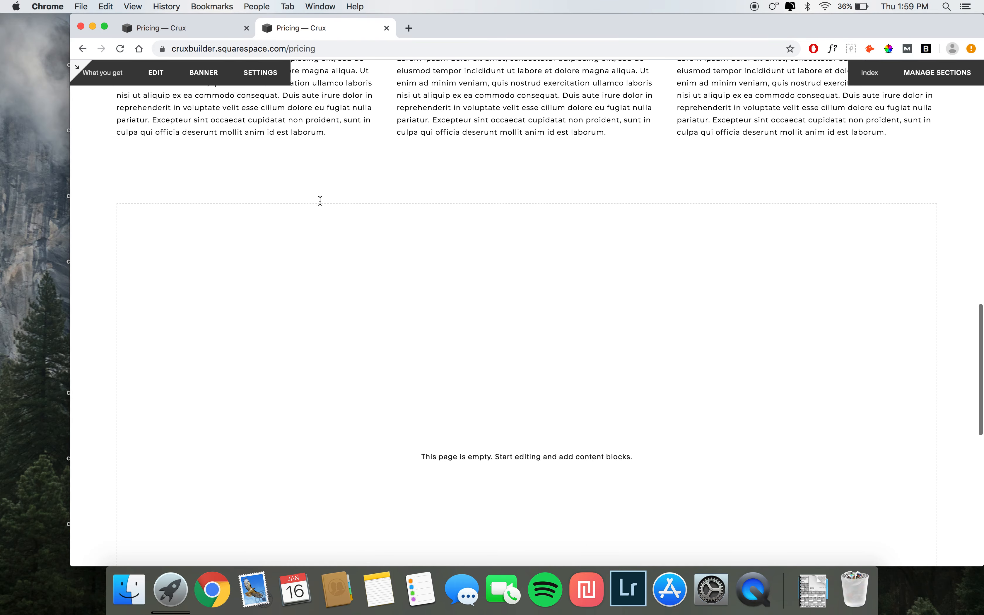
scroll(289, 269, up, 4)
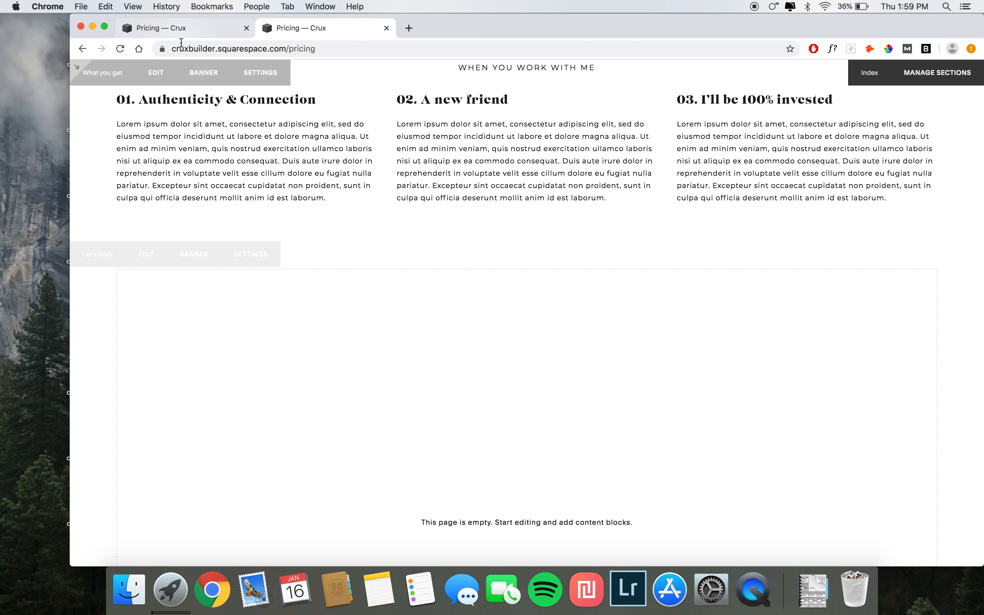
click(174, 30)
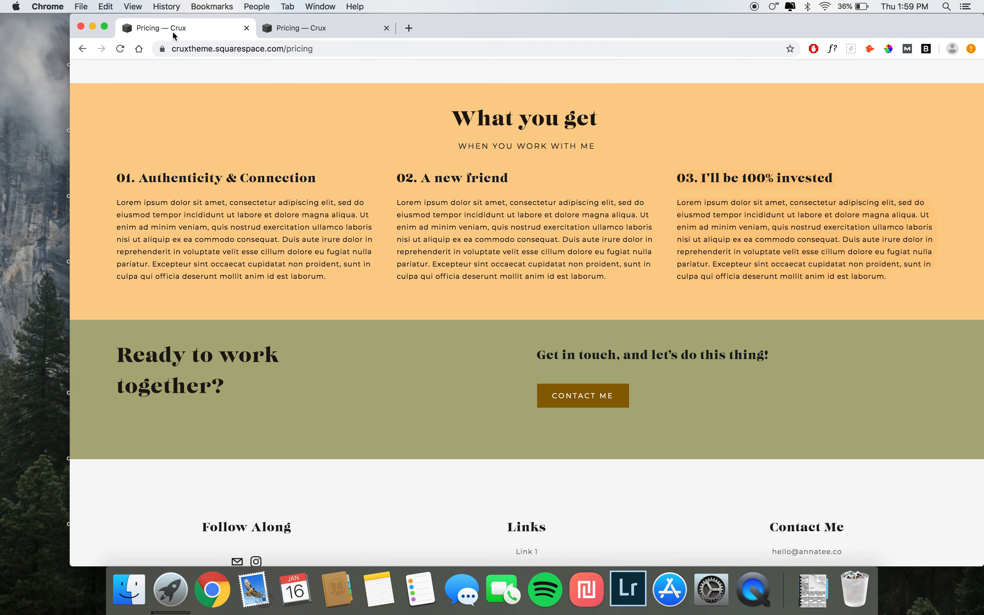
scroll(337, 281, down, 4)
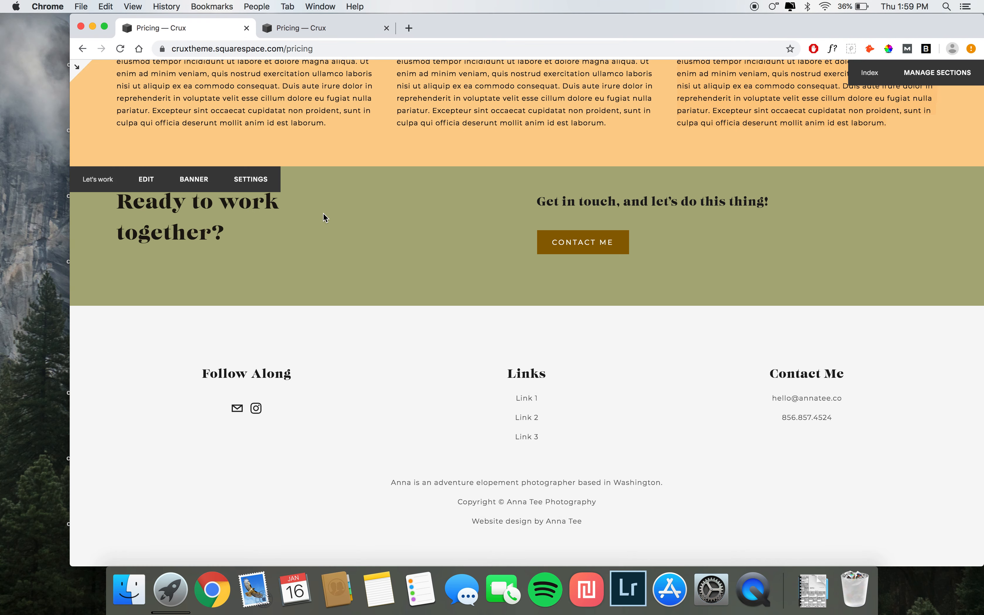
click(329, 32)
click(158, 252)
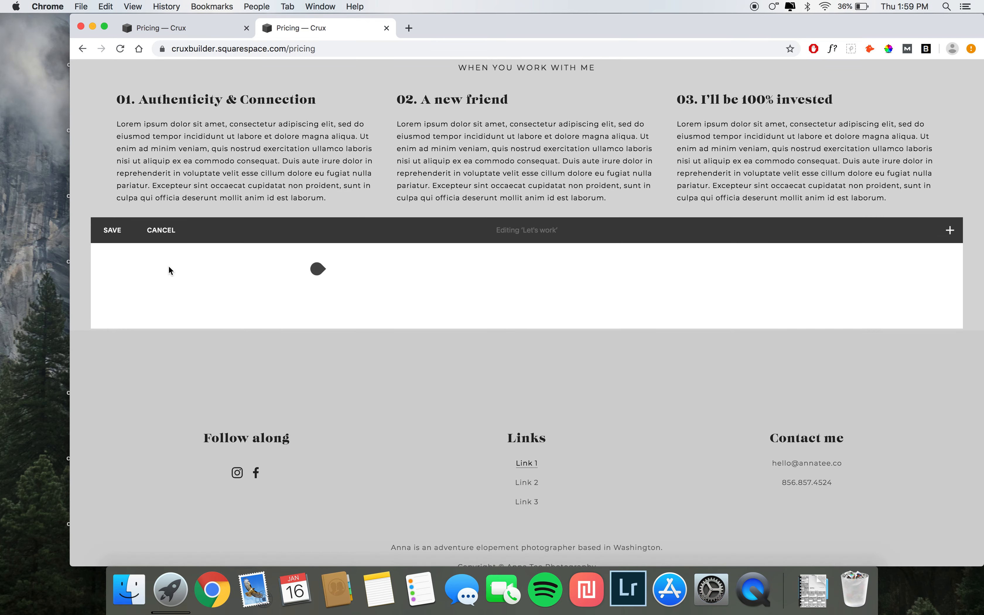
click(319, 270)
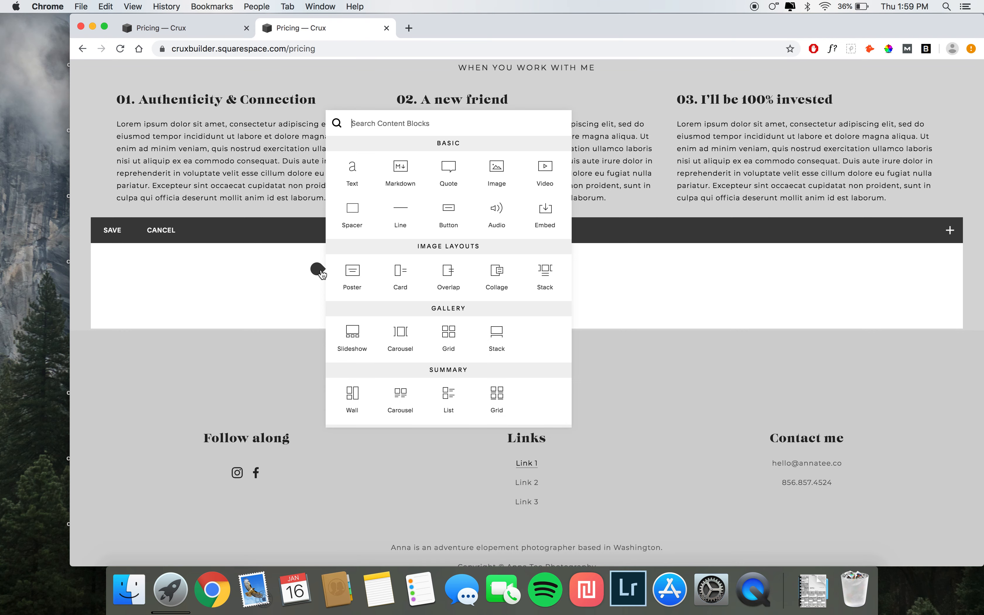
click(352, 212)
click(319, 268)
click(352, 212)
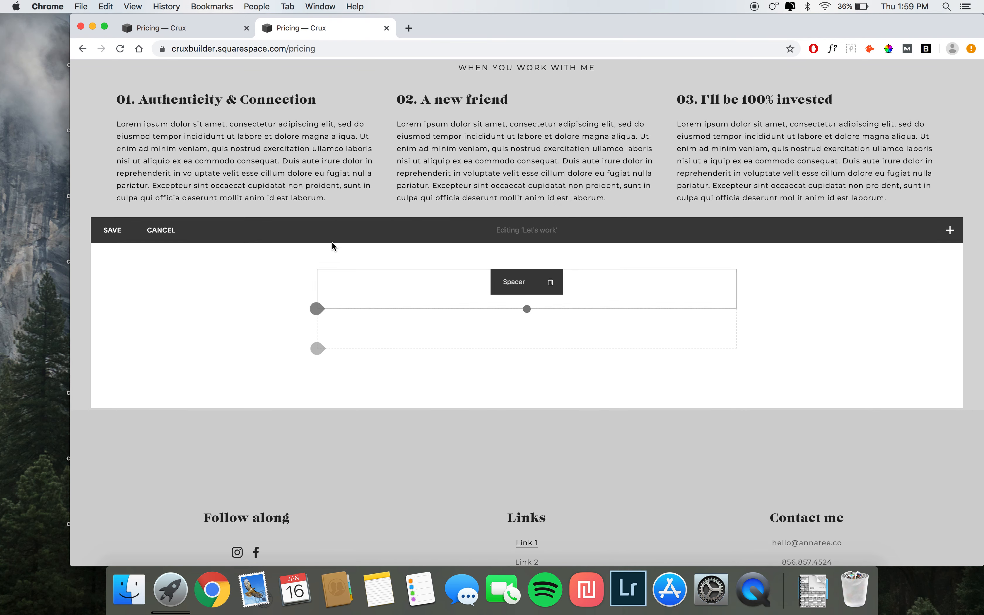
click(319, 269)
click(342, 221)
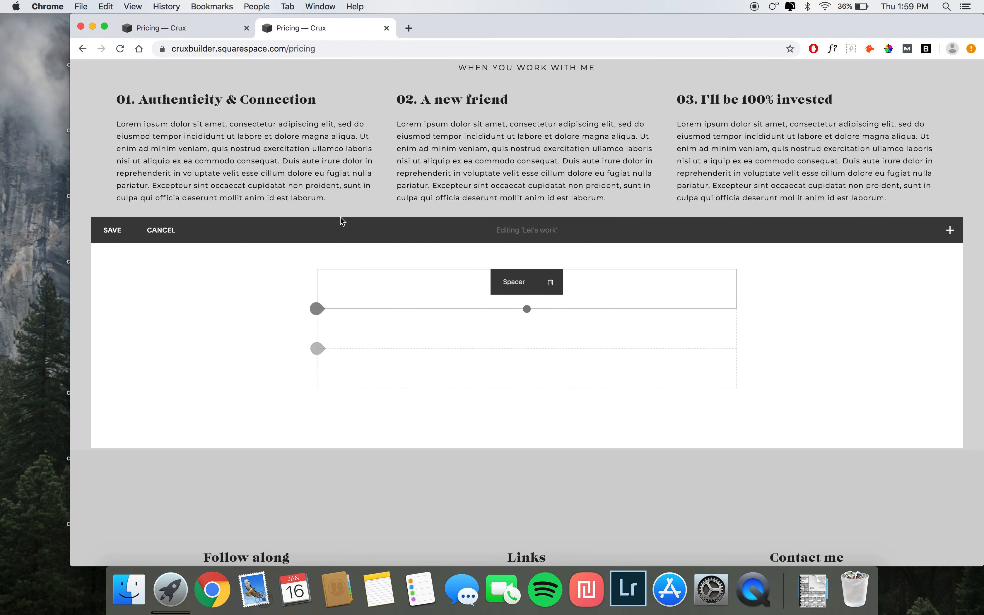
drag(354, 323, 512, 299)
Step: Add a text block under the first column and paste the Ready to work together? heading copied from the demo
click(201, 29)
click(340, 29)
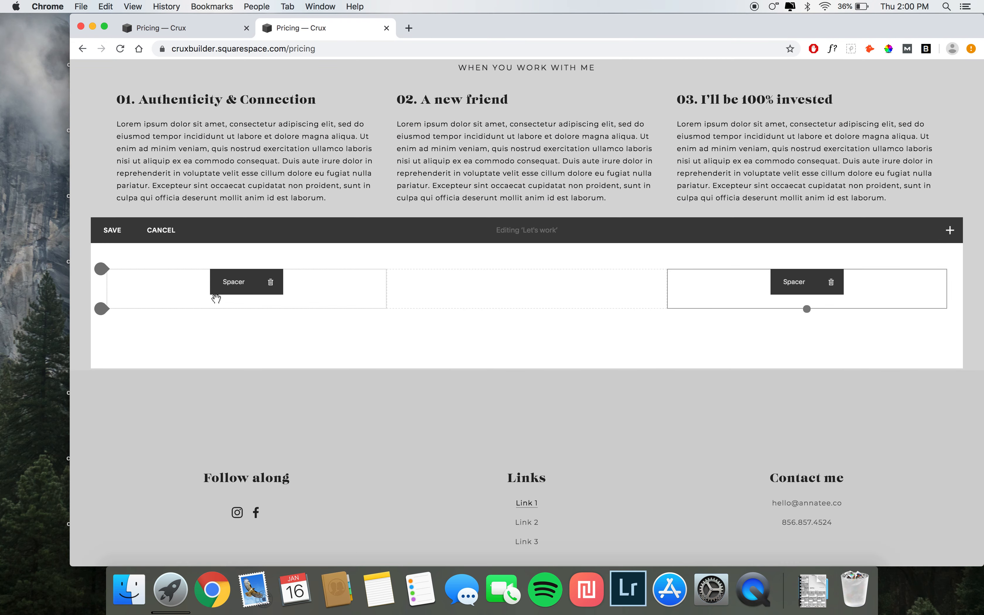
click(109, 310)
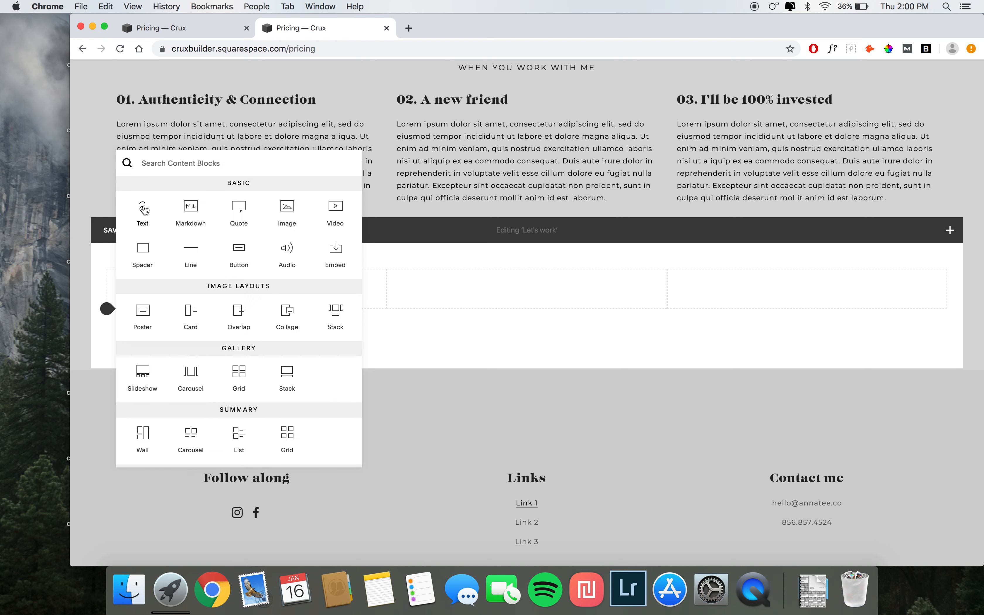
click(142, 207)
click(175, 29)
drag(117, 200, 230, 234)
key(super+c)
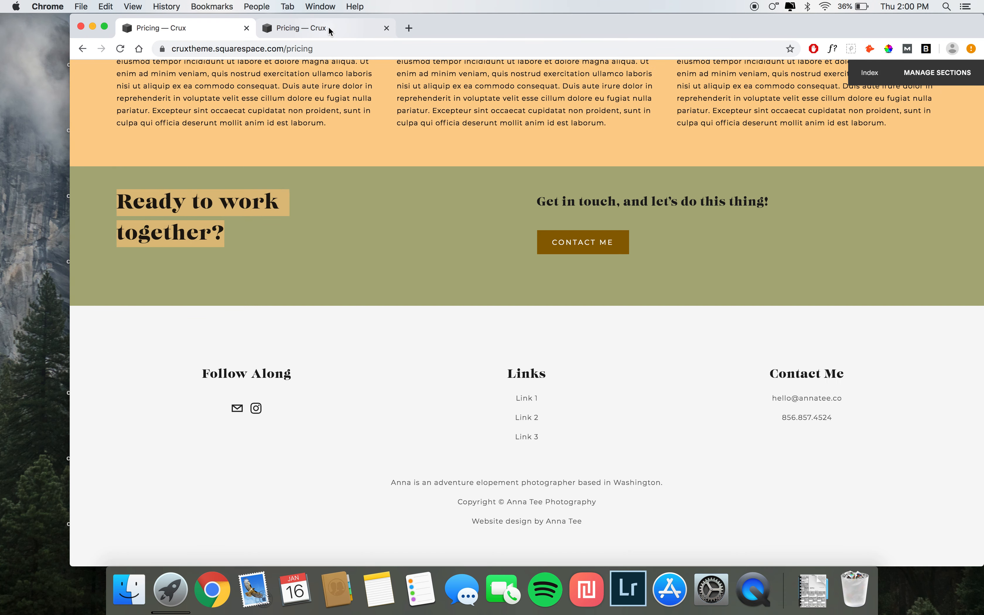
click(321, 28)
click(151, 322)
key(super+v)
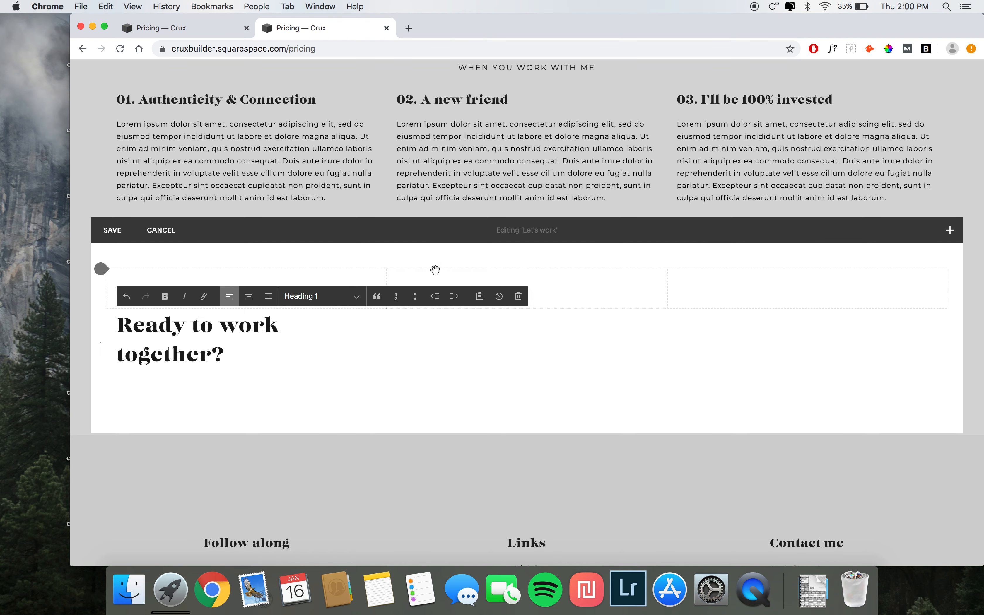
Step: Copy the Get in touch, and let's do this thing! line from the demo and paste it into a new text block in the third column
click(177, 29)
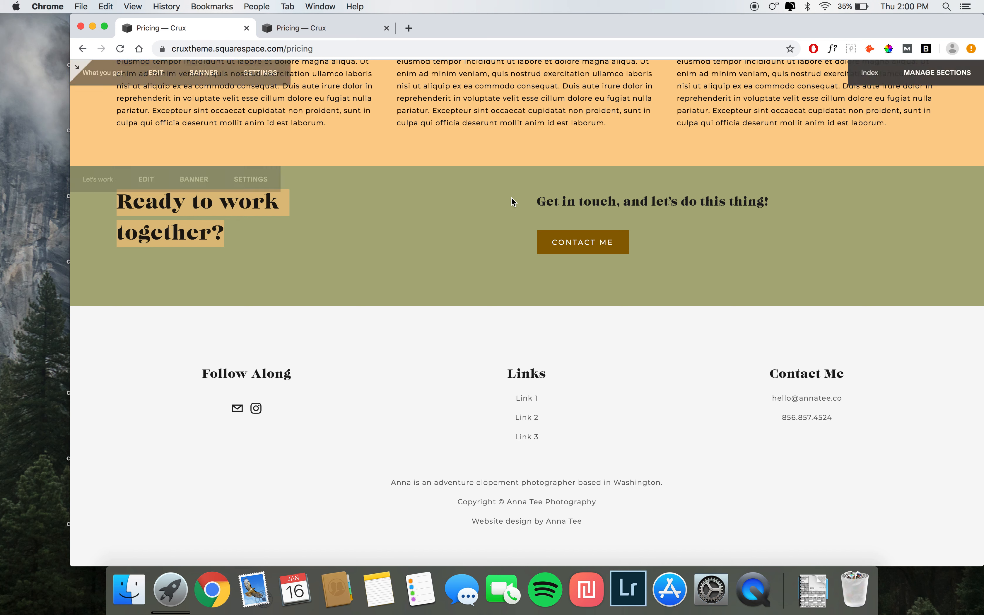
drag(537, 198, 811, 209)
key(super+c)
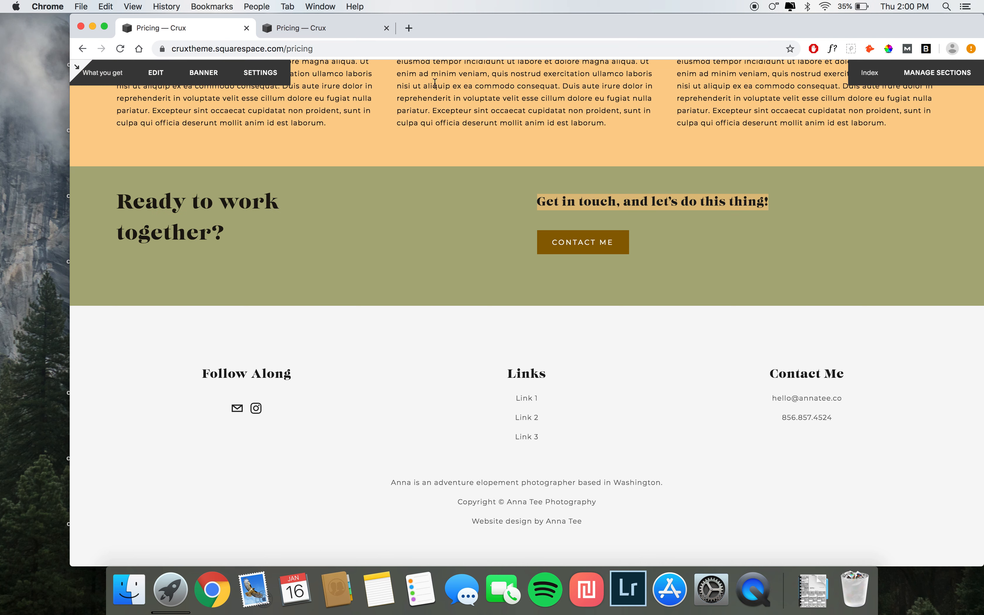
click(336, 28)
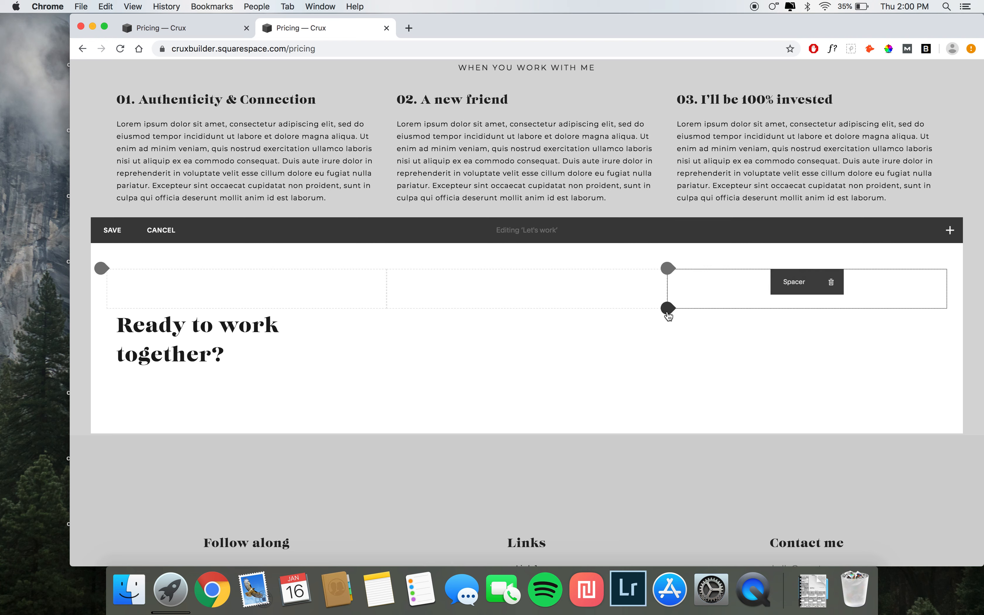
click(669, 286)
click(702, 211)
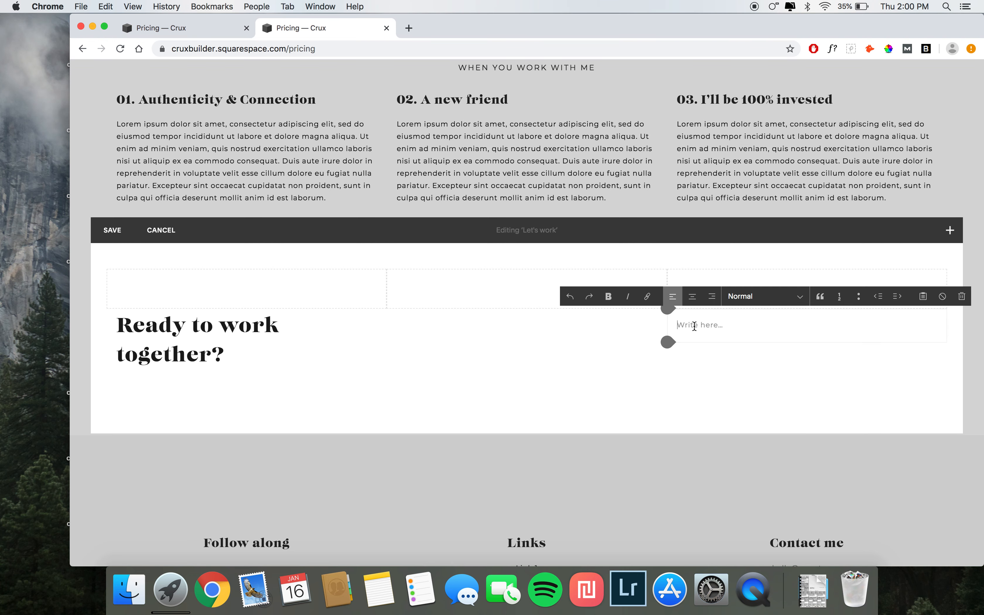
key(super+v)
Step: Add a button below it with text contact me, link /contact, and size Small
click(627, 352)
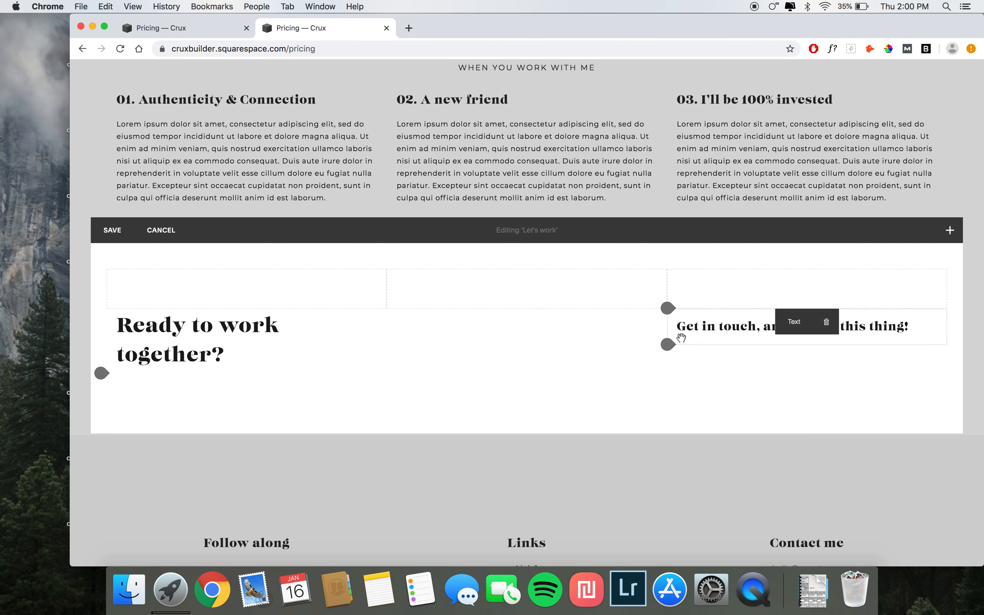
click(667, 345)
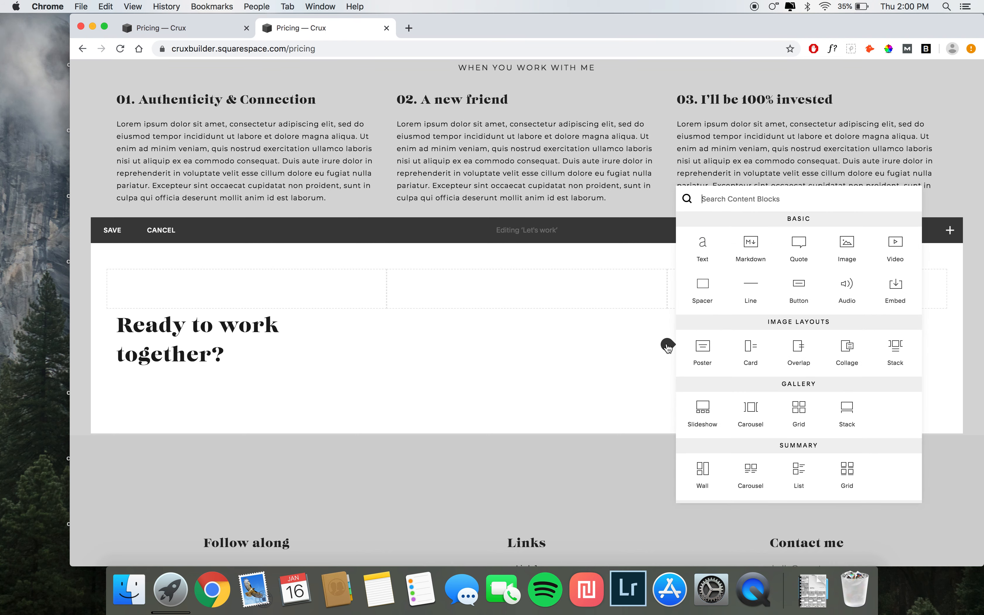
click(795, 280)
triple_click(836, 392)
text(cont)
click(813, 419)
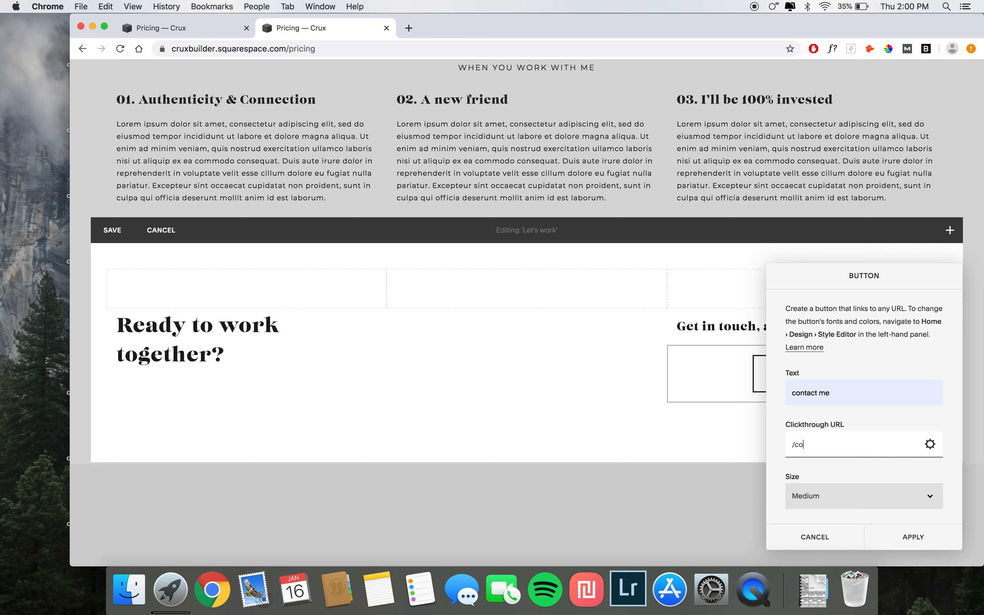
click(818, 493)
click(814, 486)
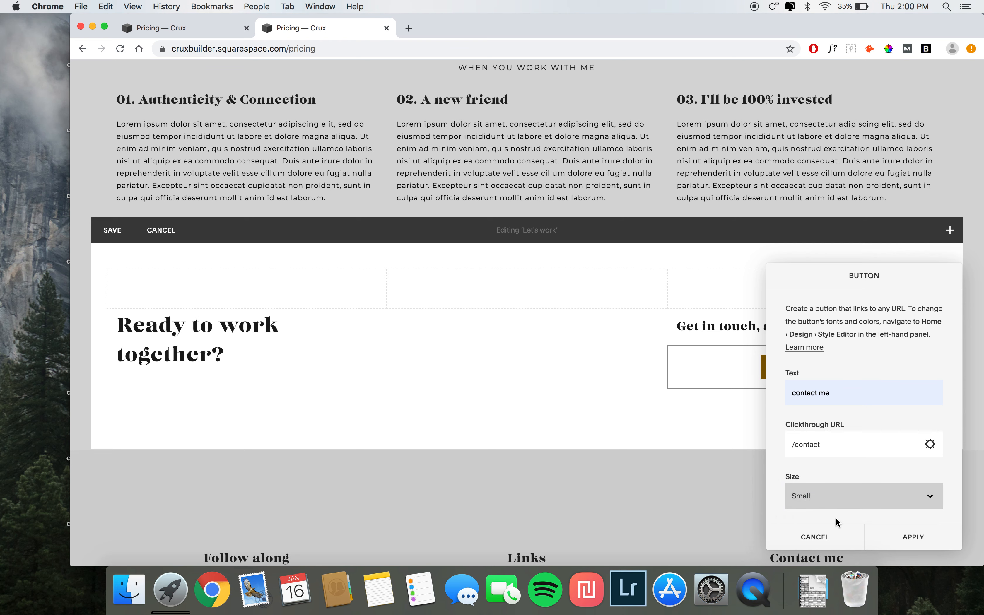
scroll(826, 467, down, 2)
click(819, 494)
click(818, 488)
click(890, 537)
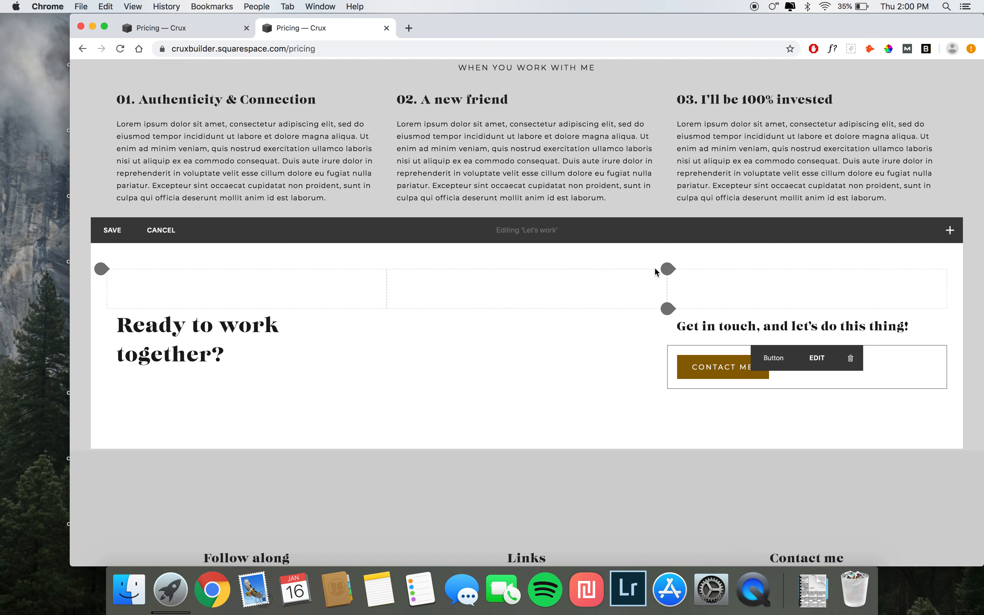
Step: Delete the spacer blocks above the first and third columns
click(279, 279)
click(325, 311)
click(831, 282)
click(851, 320)
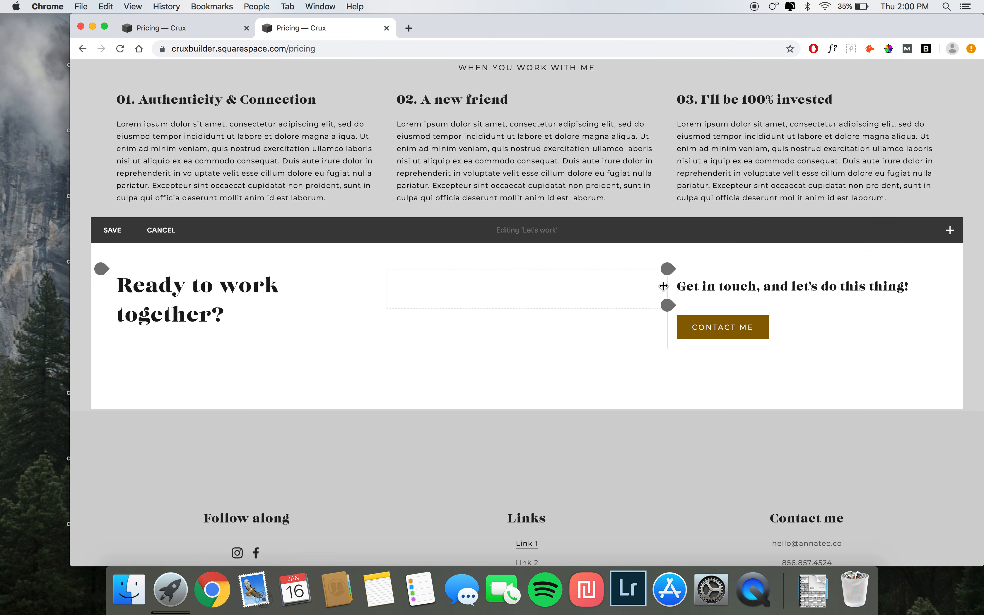
Step: Narrow the remaining spacer so the Get in touch column starts near the middle, matching the demo
drag(663, 287, 565, 277)
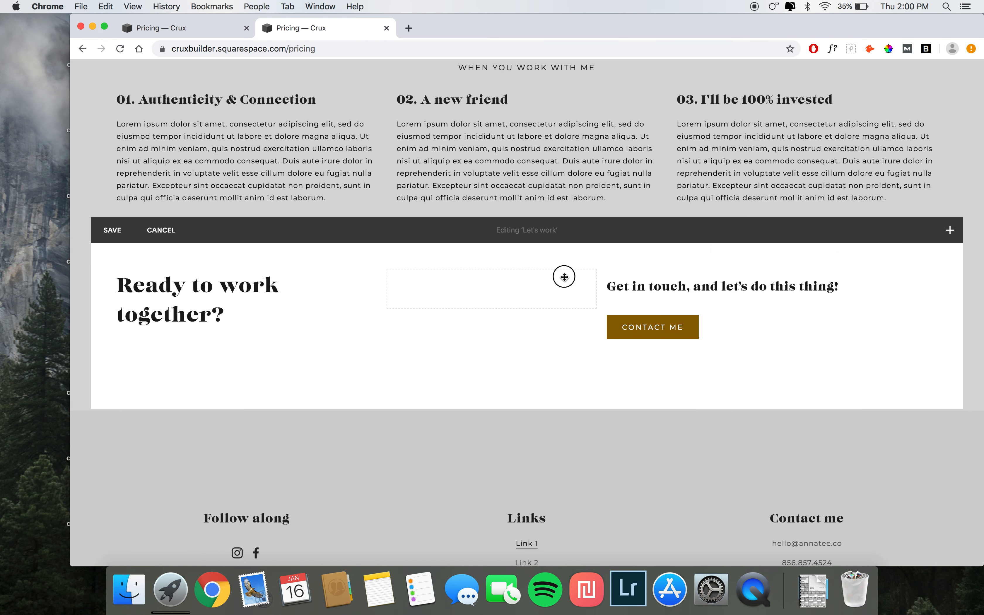
mouse_move(564, 276)
click(201, 29)
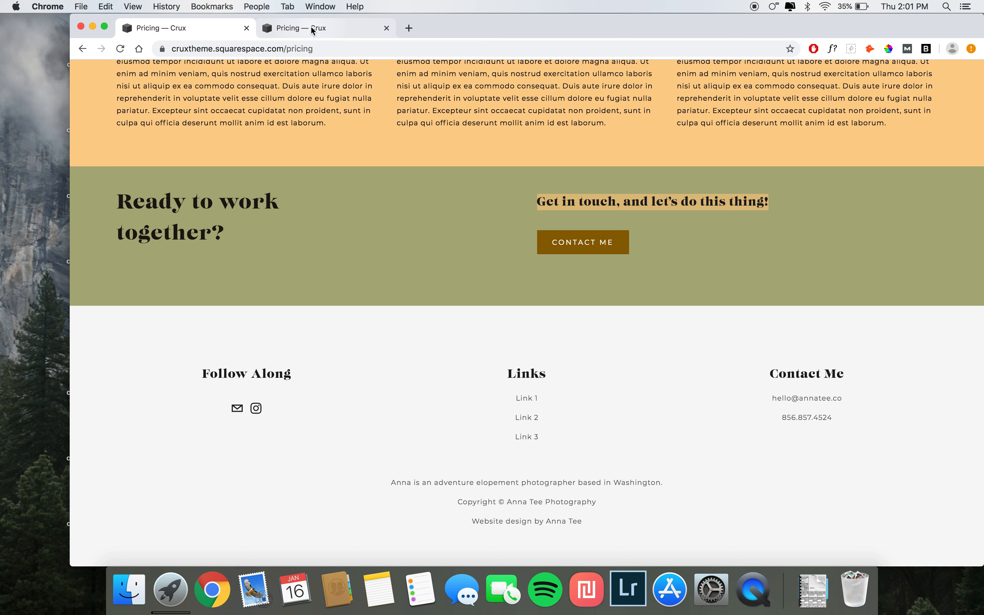
click(313, 28)
drag(597, 285, 537, 292)
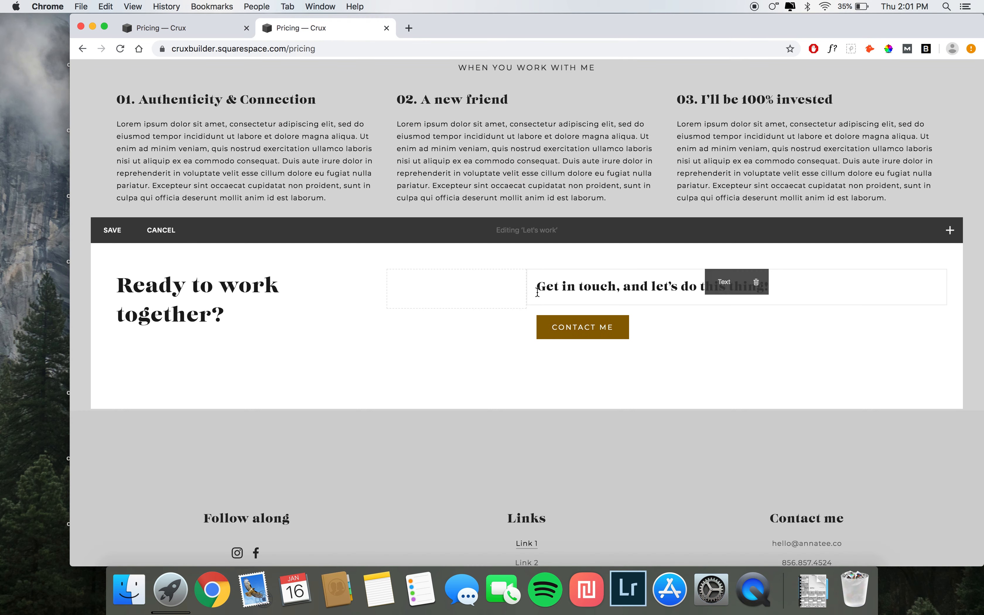
scroll(431, 324, up, 1)
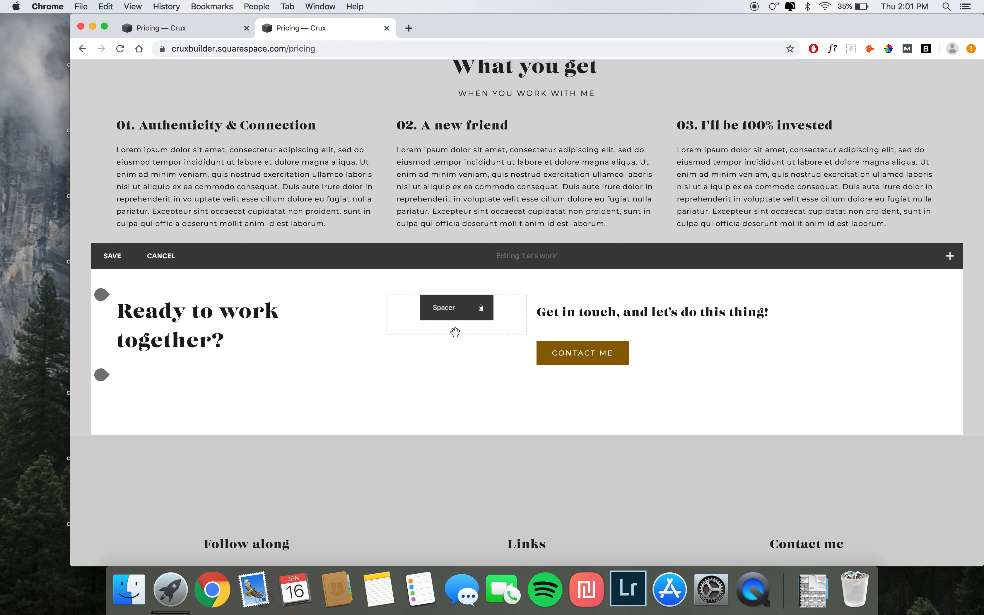
drag(455, 330, 455, 331)
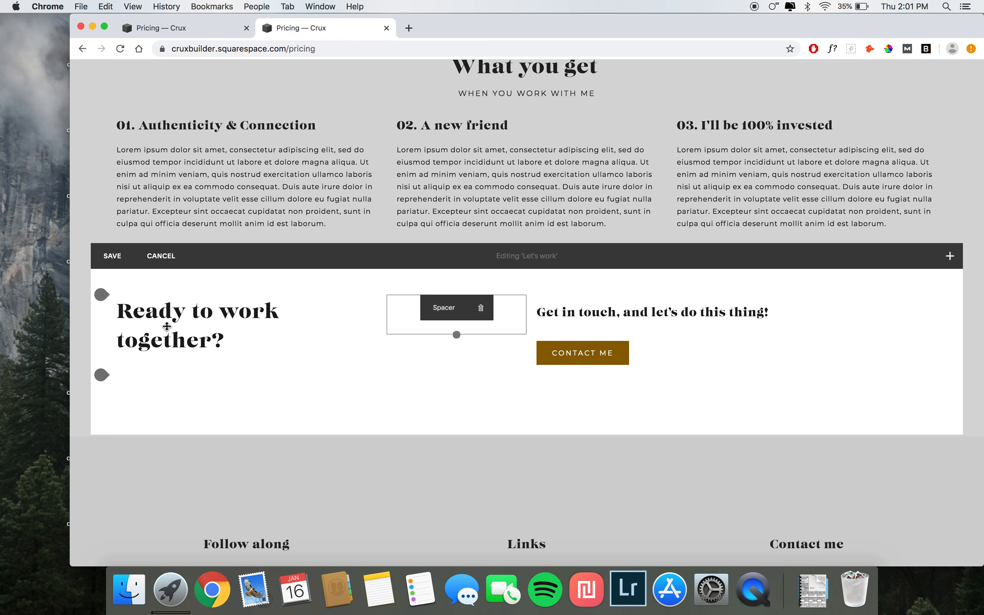
Step: Save the Let's work section and review the page
click(112, 256)
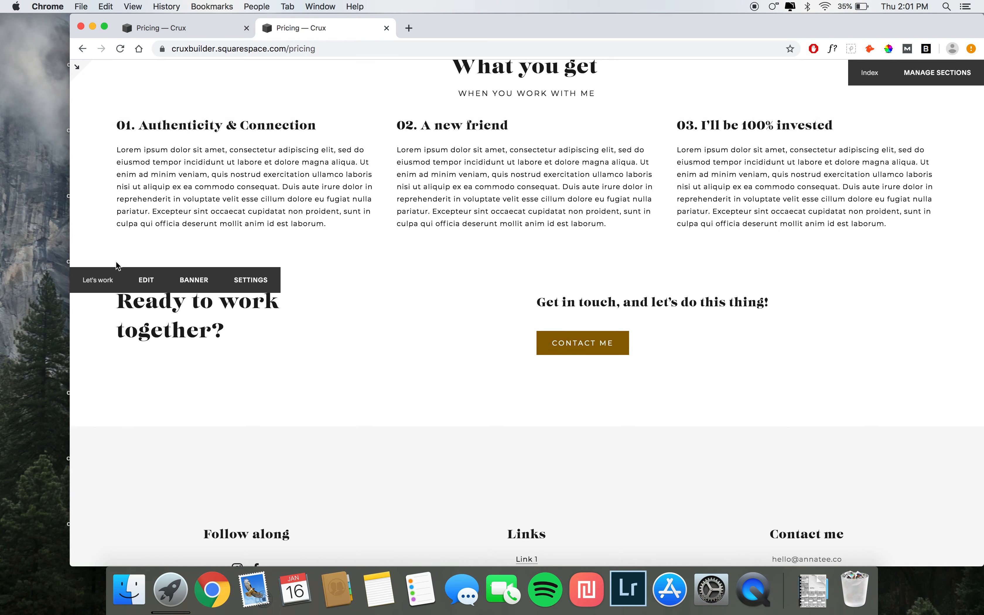
scroll(334, 305, up, 10)
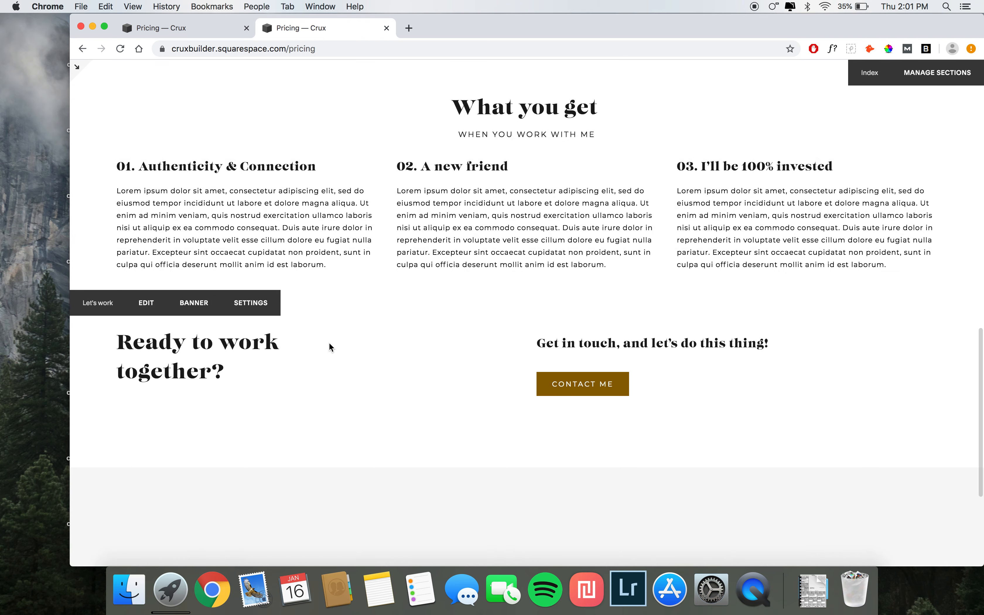
scroll(331, 347, up, 5)
scroll(329, 345, down, 4)
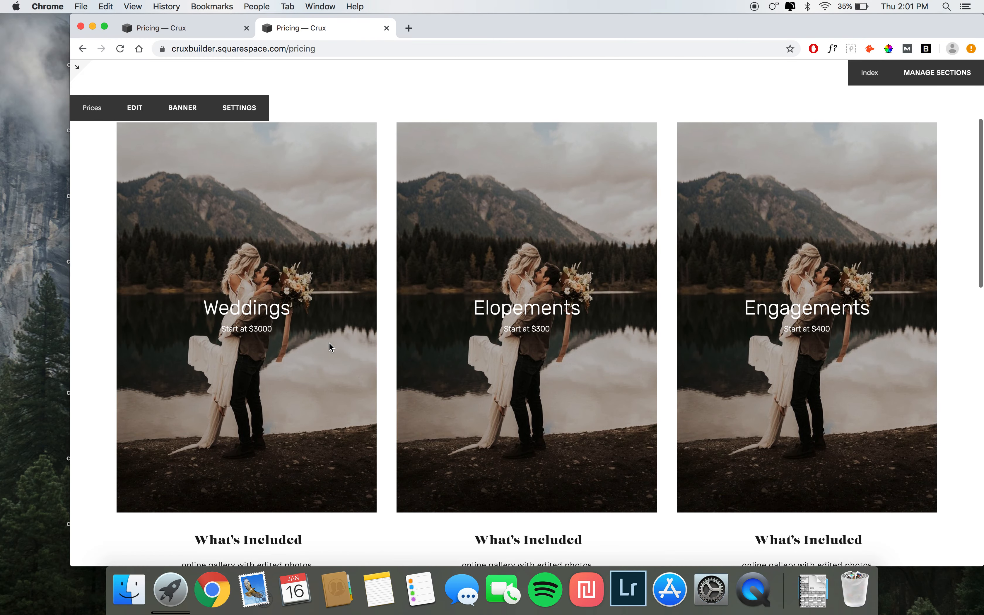
Step: Compare the demo site's pricing poster images with the builder's pricing page
click(175, 28)
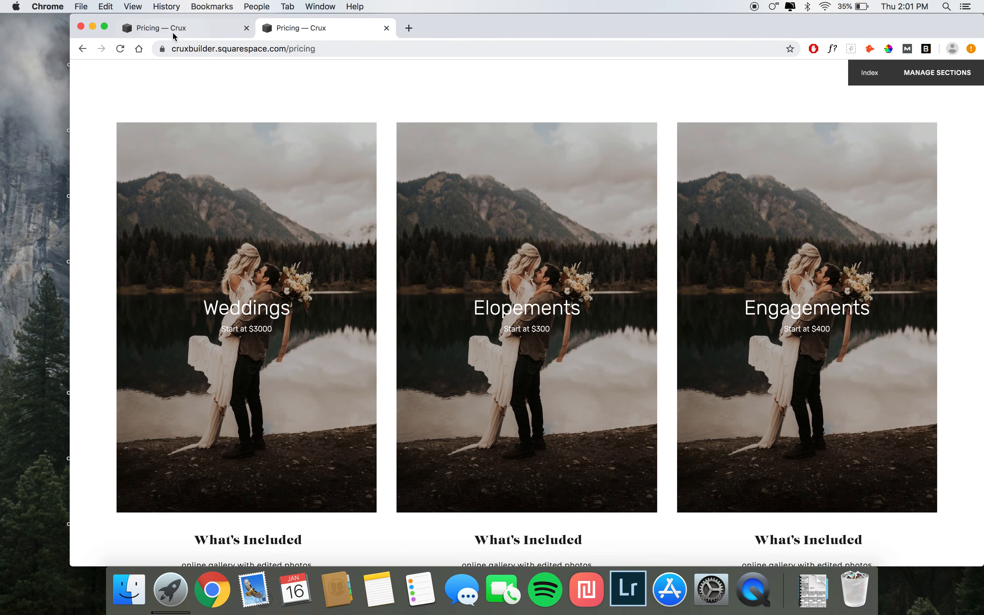
scroll(368, 238, up, 15)
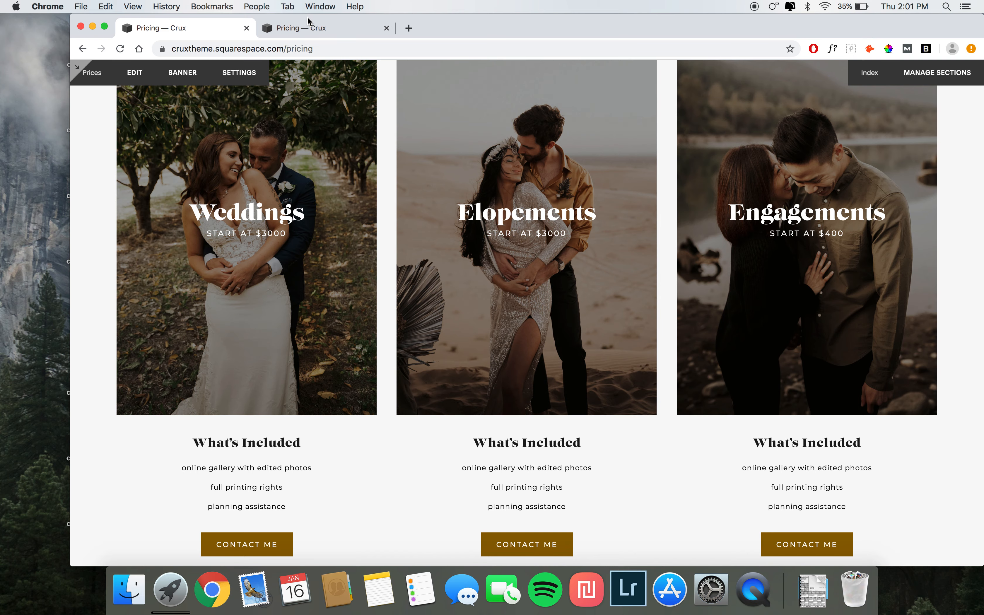
click(309, 27)
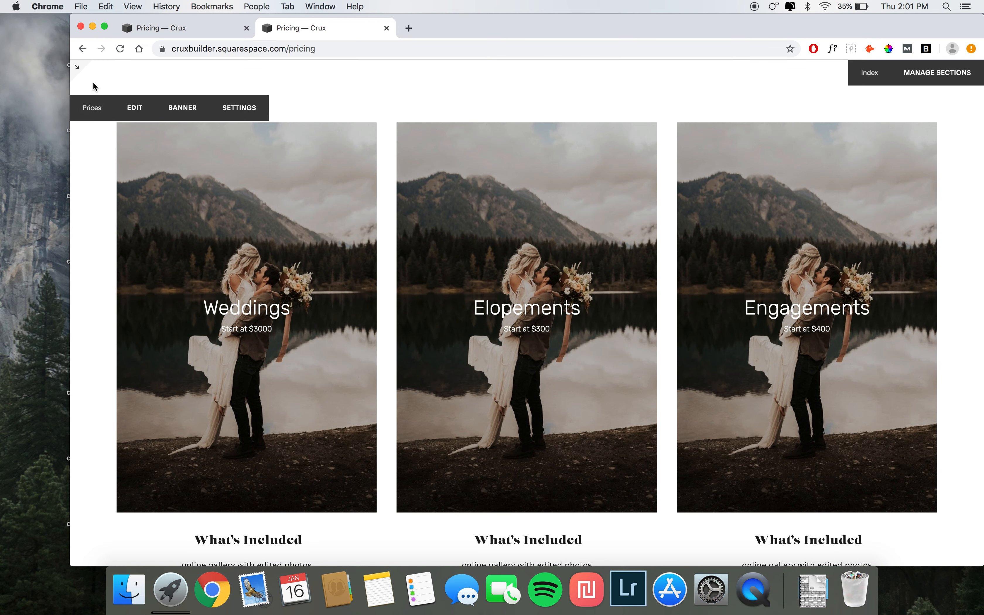
Step: Open the site styles and select the pricing poster image blocks to show their style options
click(78, 66)
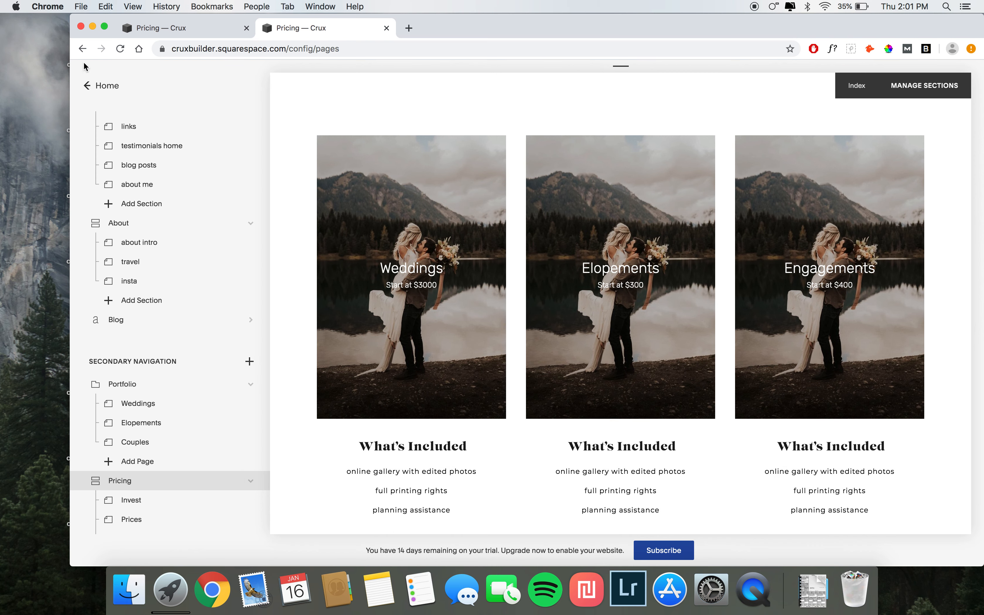
click(92, 84)
click(105, 308)
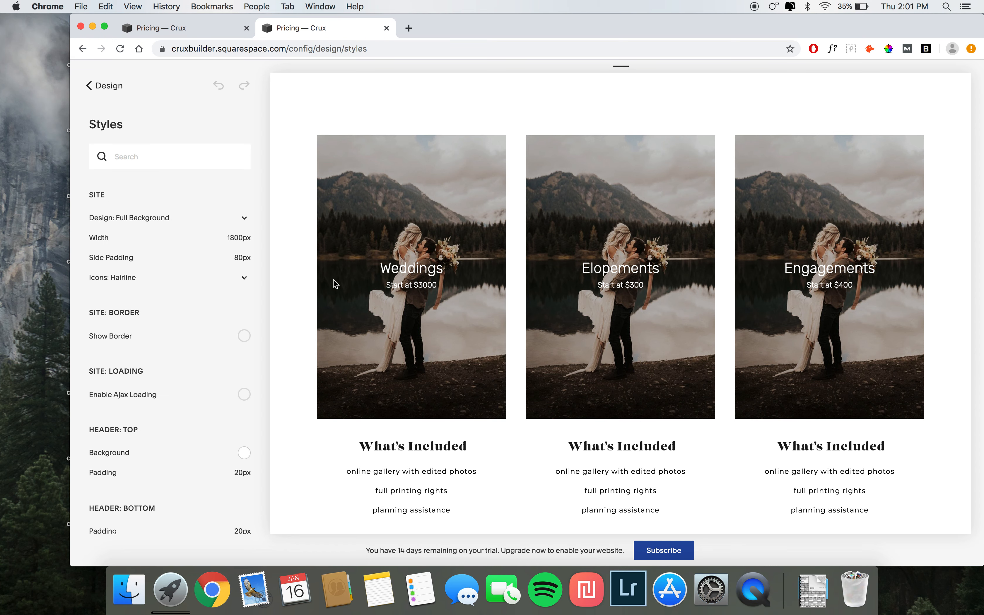
click(354, 267)
click(332, 235)
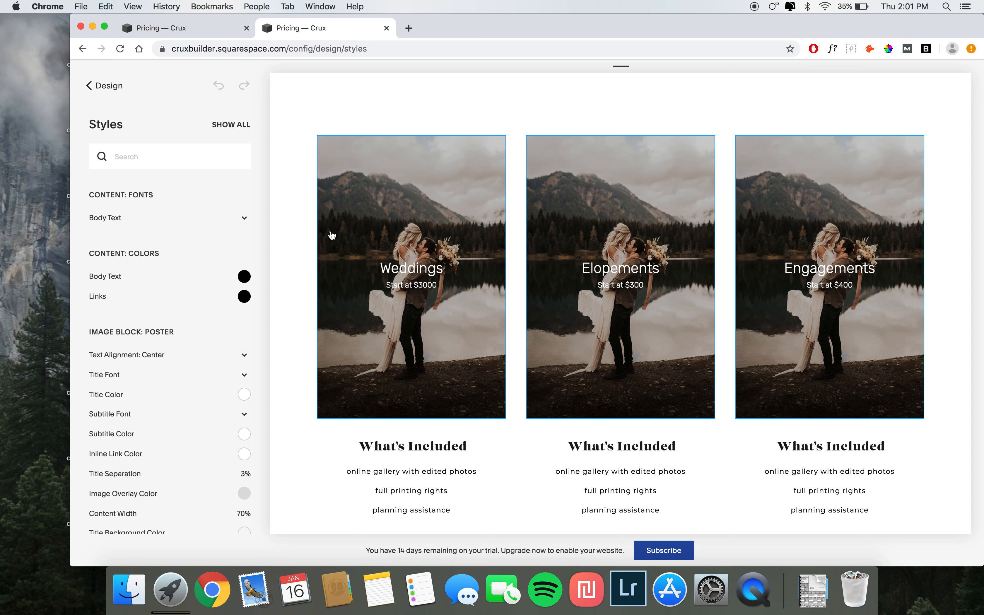
scroll(180, 369, down, 4)
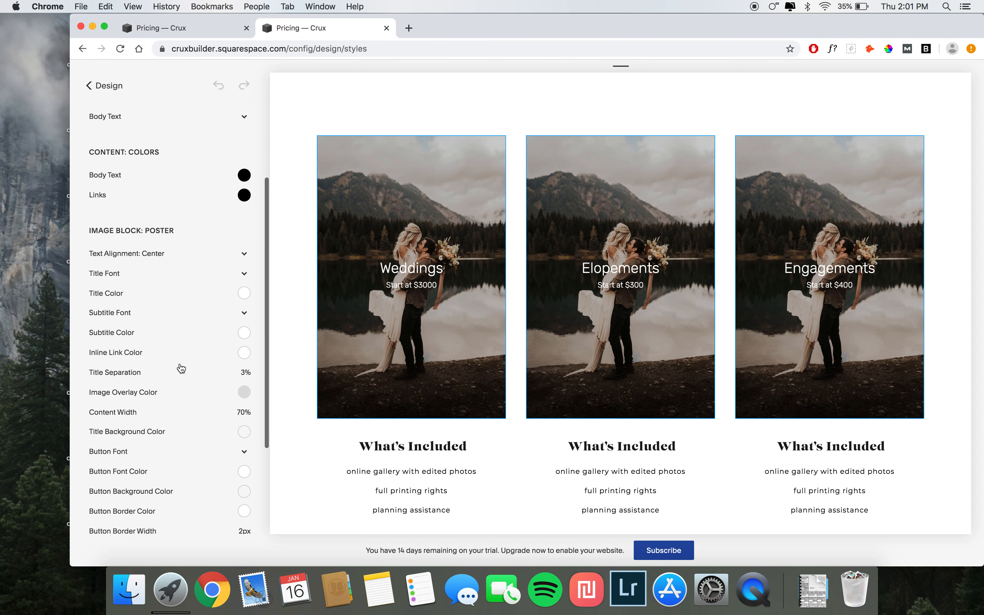
Step: Open the 1 Image Block reference screenshot from the Poster Styles folder and place it beside the browser
click(139, 574)
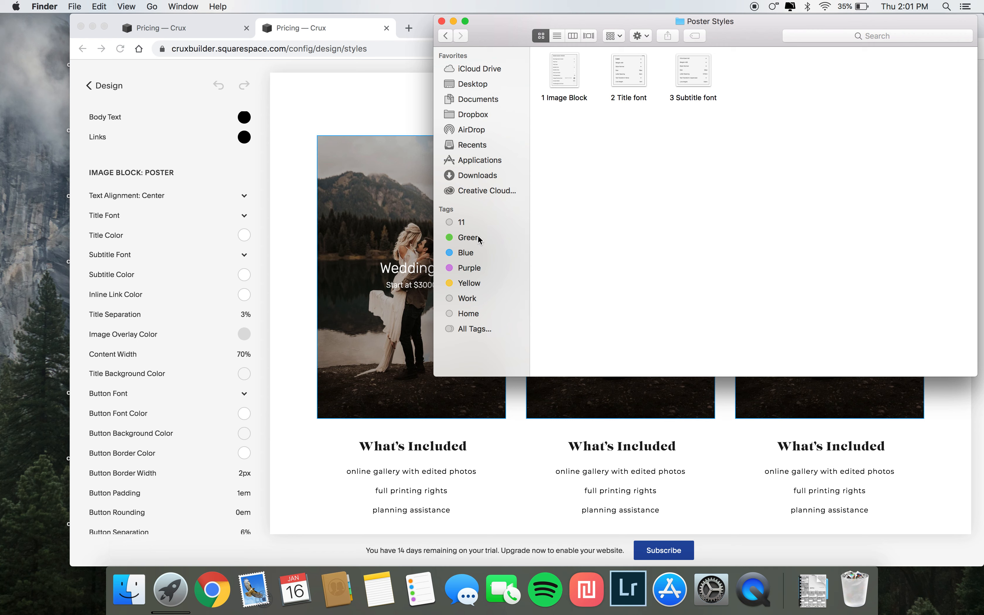
double_click(565, 69)
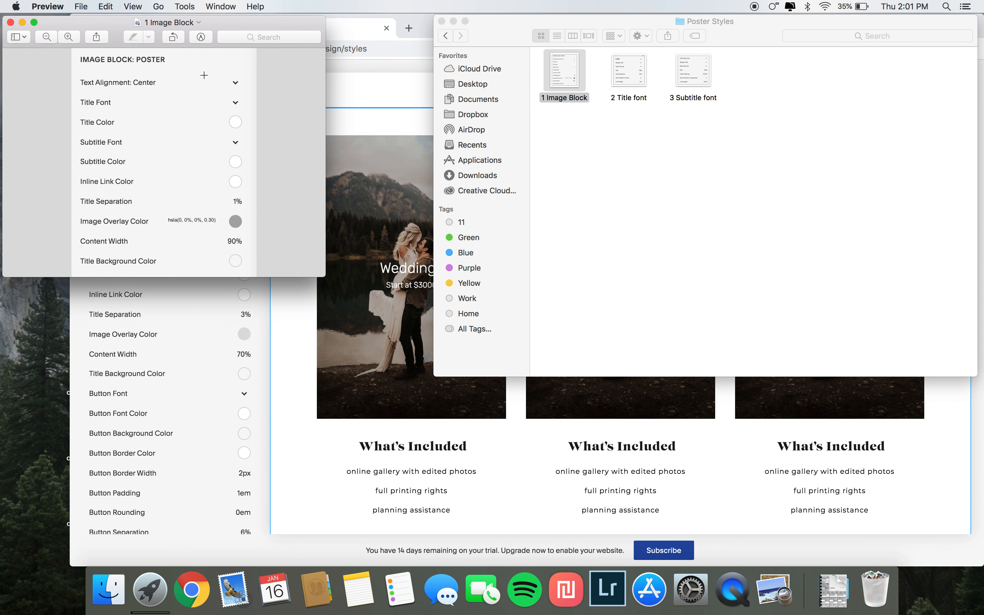
drag(212, 22, 148, 26)
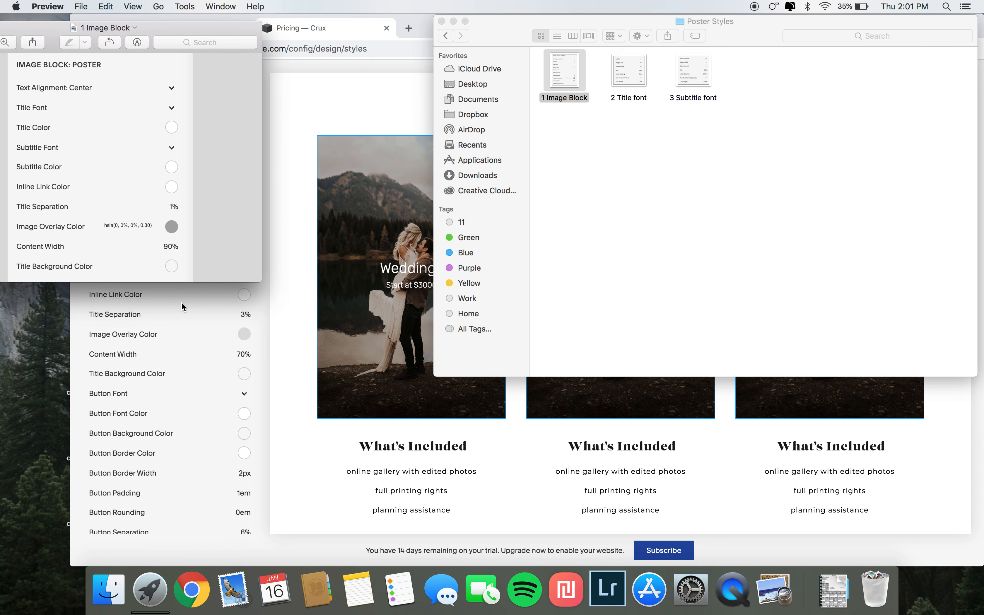
click(182, 304)
drag(71, 236, 194, 242)
mouse_move(254, 313)
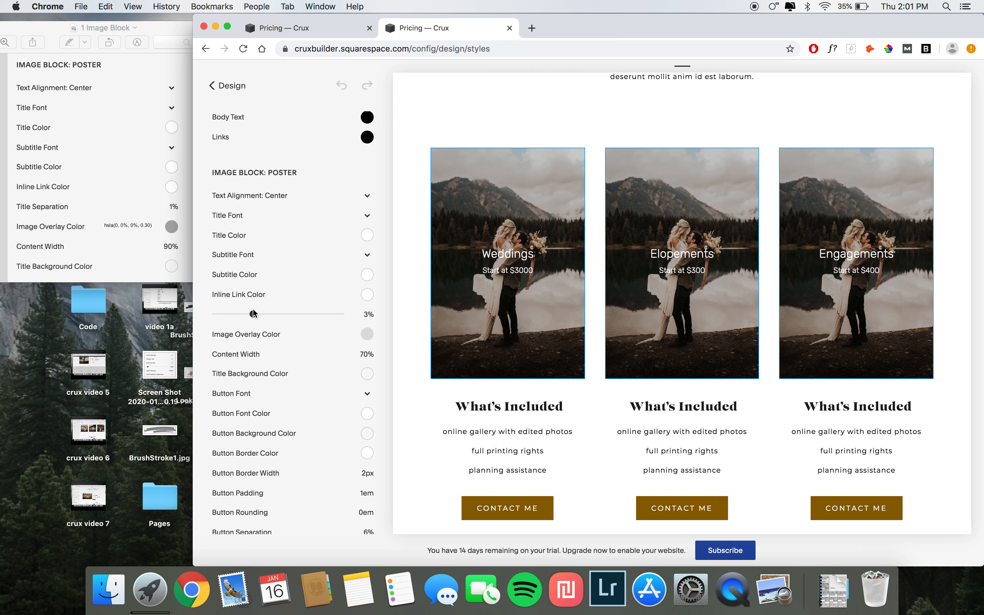
scroll(254, 313, down, 1)
Step: Set the poster image overlay colour to hsla(0, 0%, 0%, 0.3)
click(368, 325)
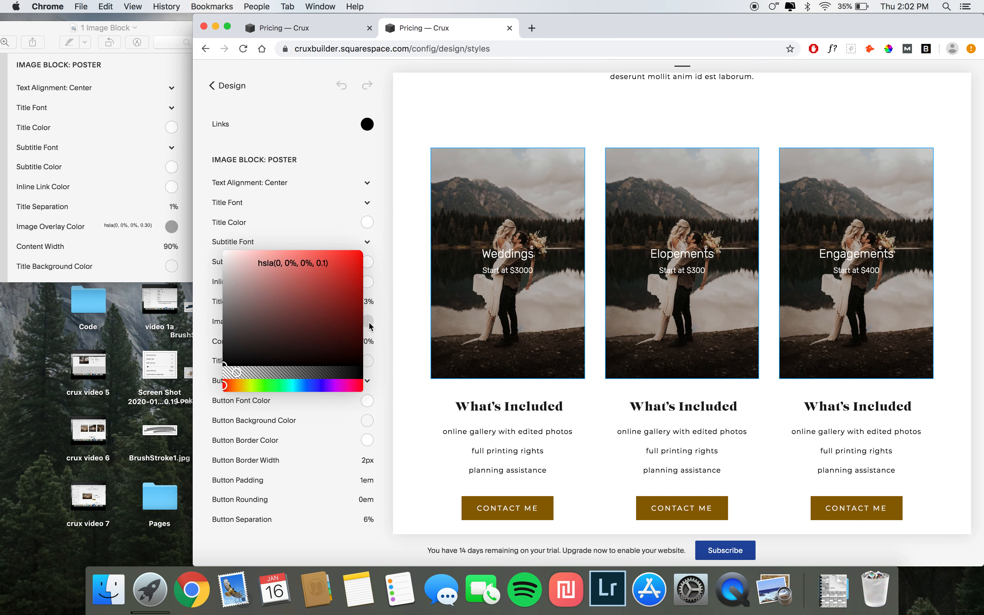
drag(326, 264, 322, 263)
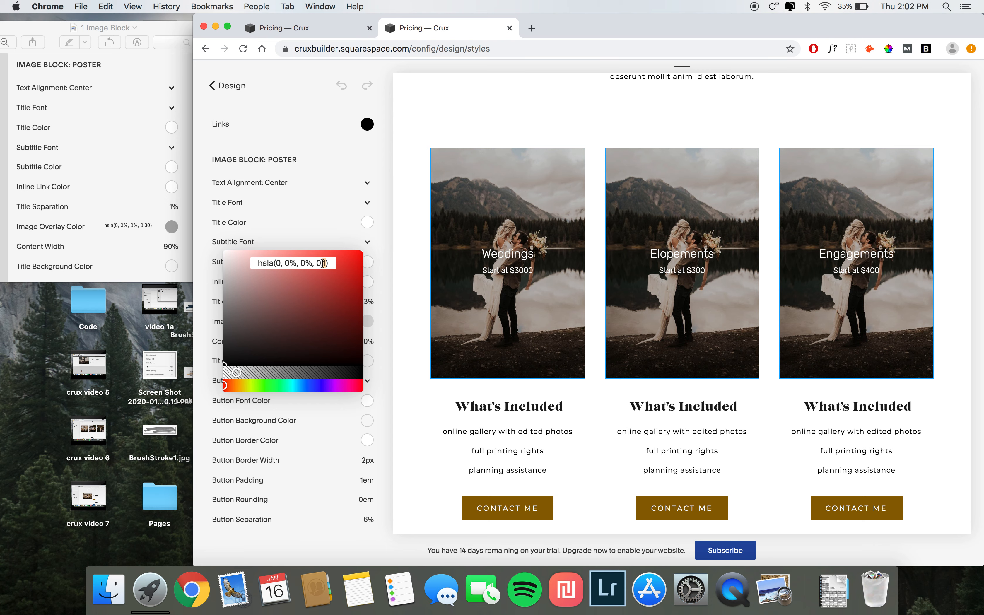
text(3)
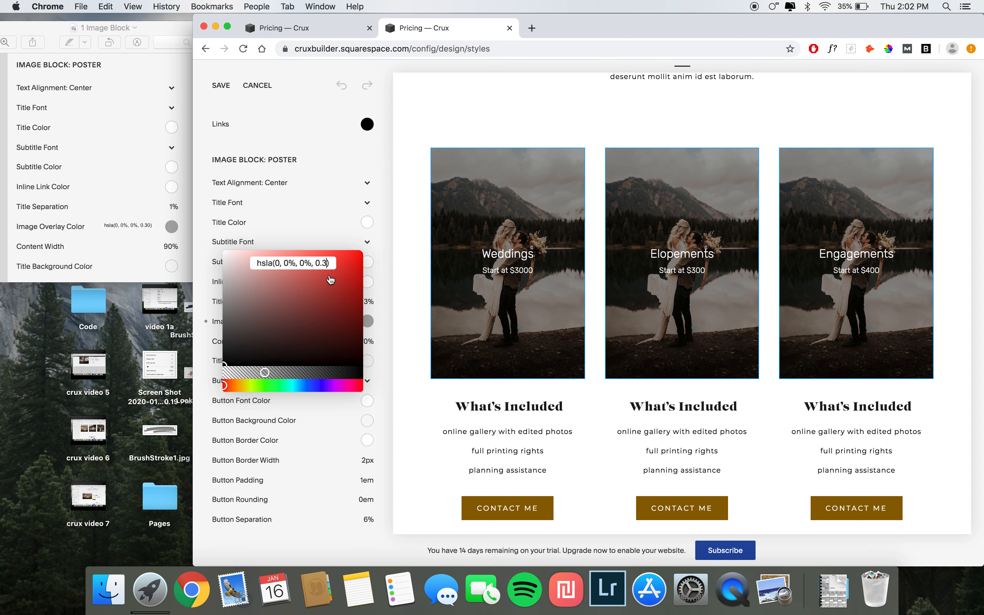
key(Return)
click(386, 305)
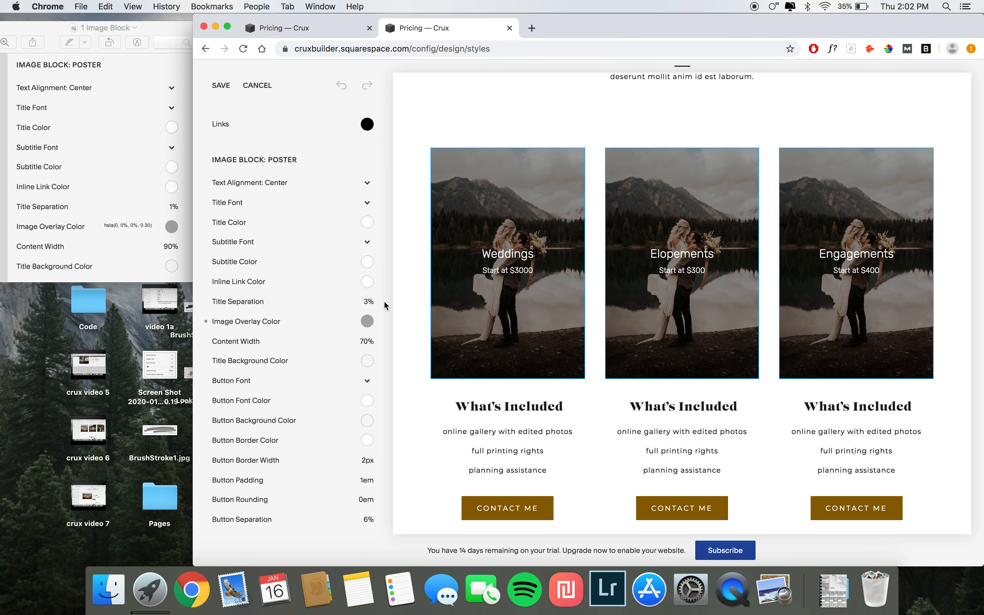
Step: Set the poster content width to 90%
click(365, 340)
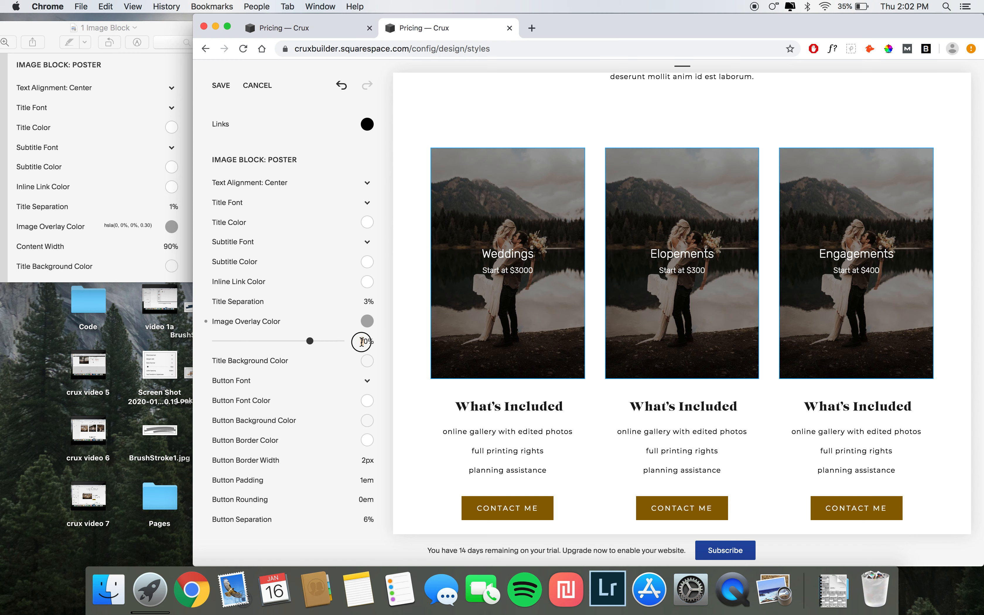
key(BackSpace)
text(9)
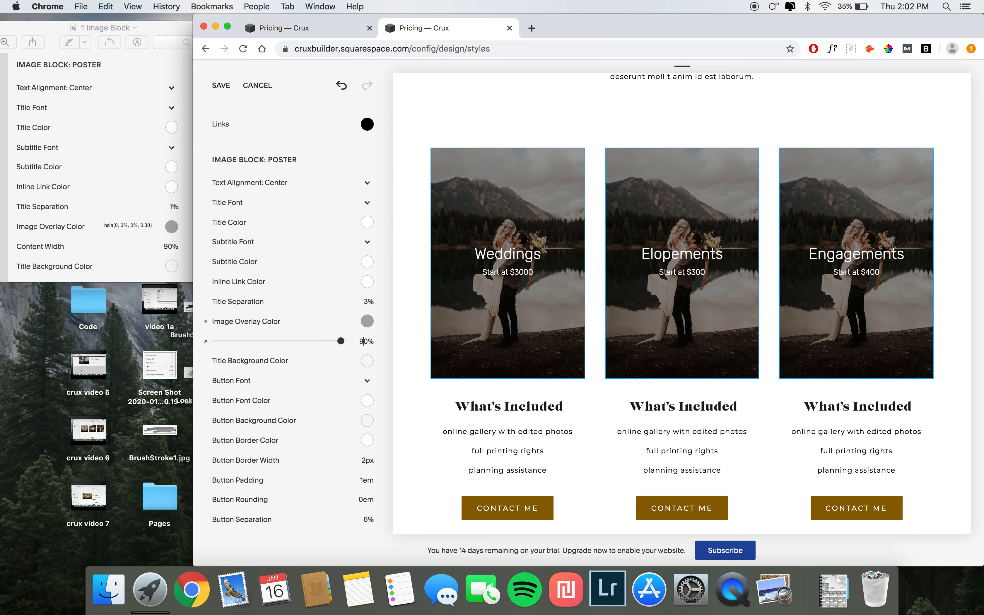
key(Return)
scroll(374, 390, down, 1)
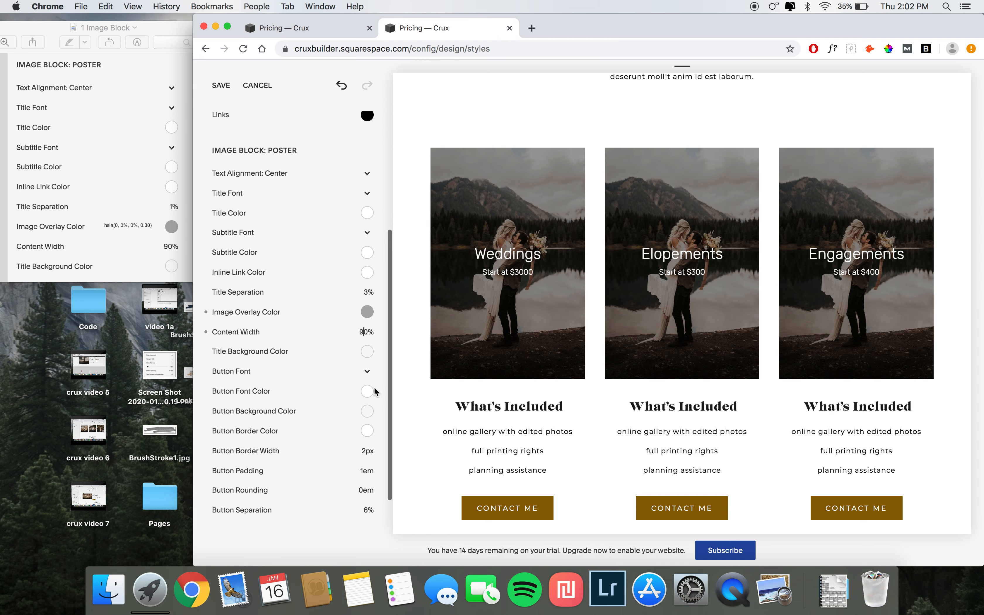
Step: Open the 2 Title font reference screenshot and place it beside the browser
click(109, 590)
double_click(629, 75)
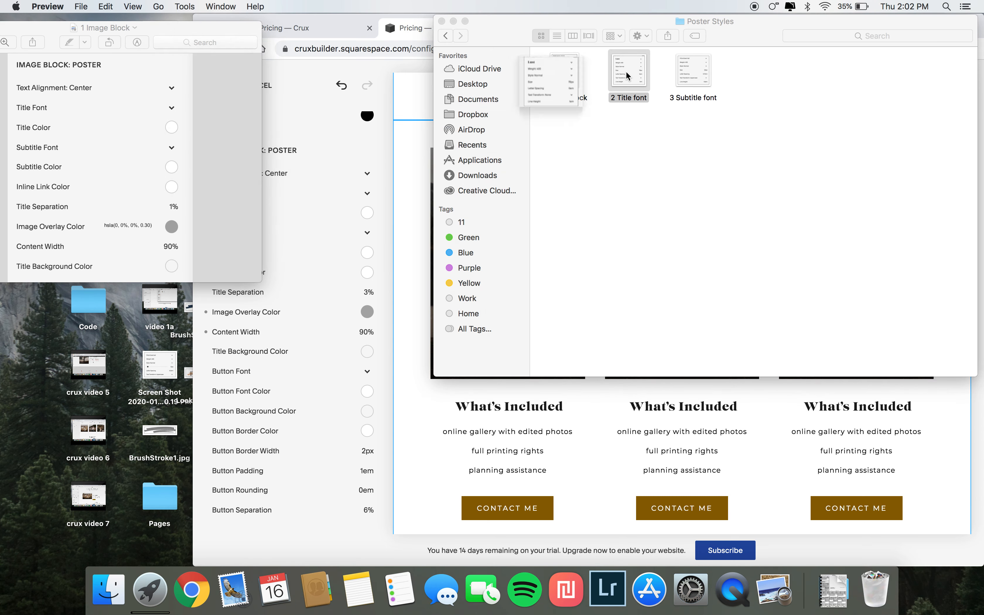
drag(226, 37, 185, 36)
click(308, 335)
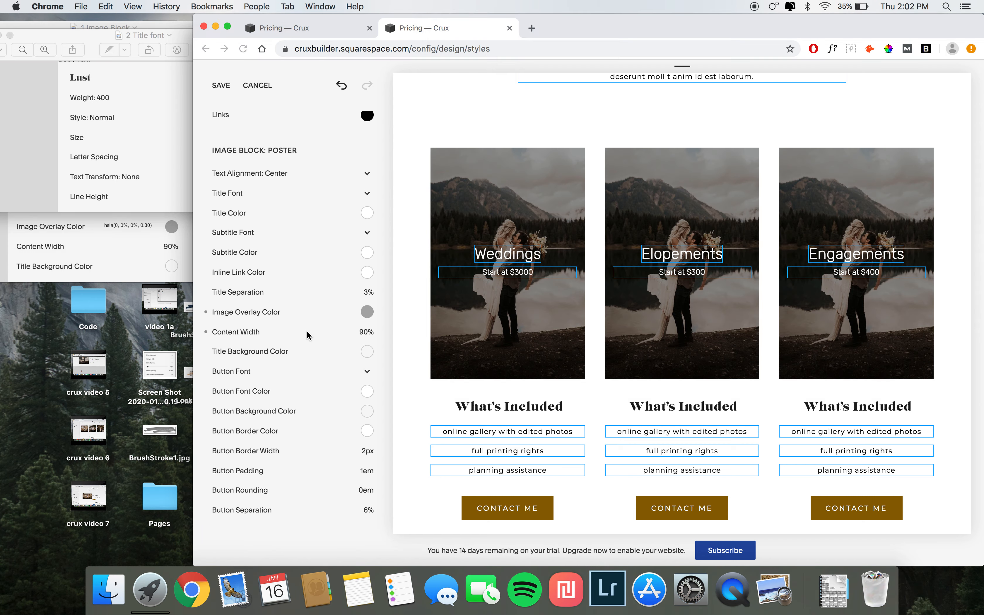
Step: Set the poster title font to Lust with a size of 76px
click(239, 195)
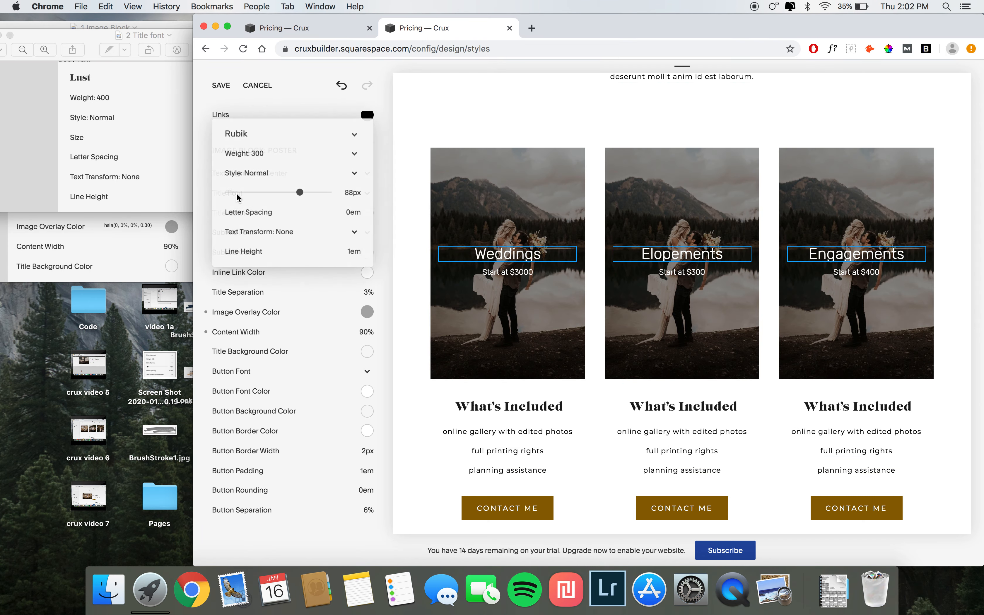
click(245, 132)
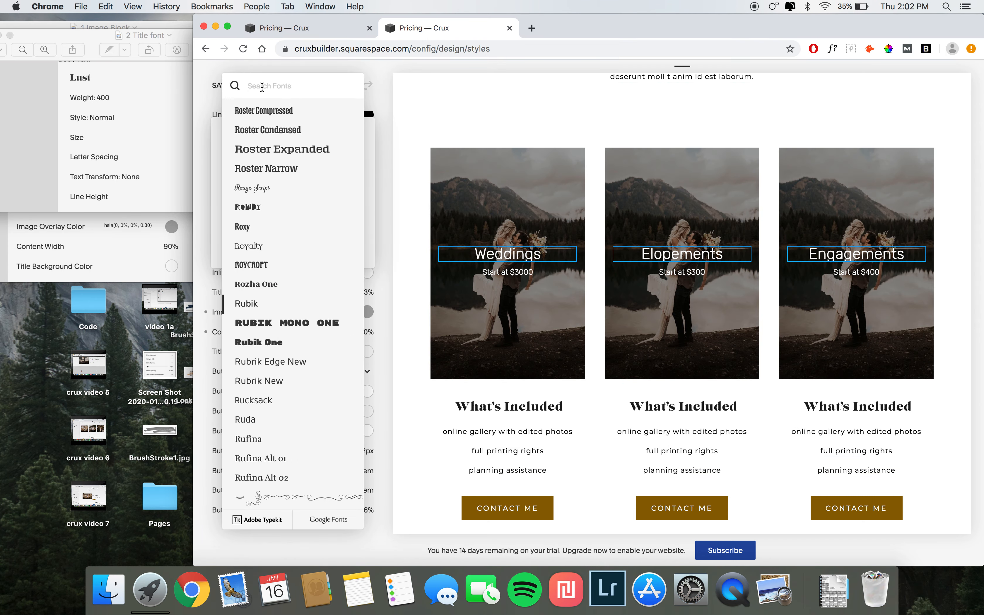
text(lust)
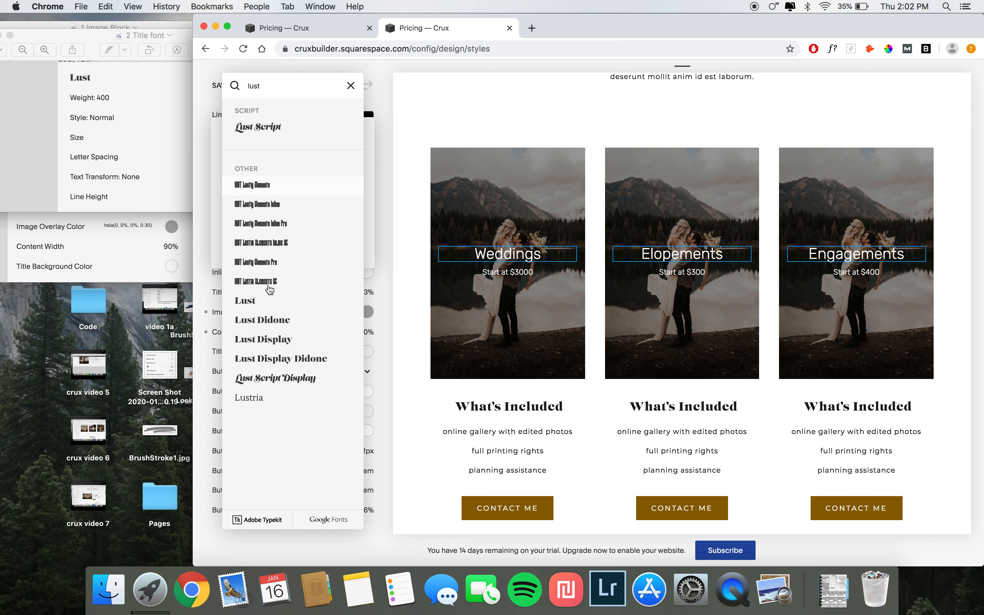
click(261, 298)
click(114, 110)
drag(147, 35, 95, 35)
click(372, 161)
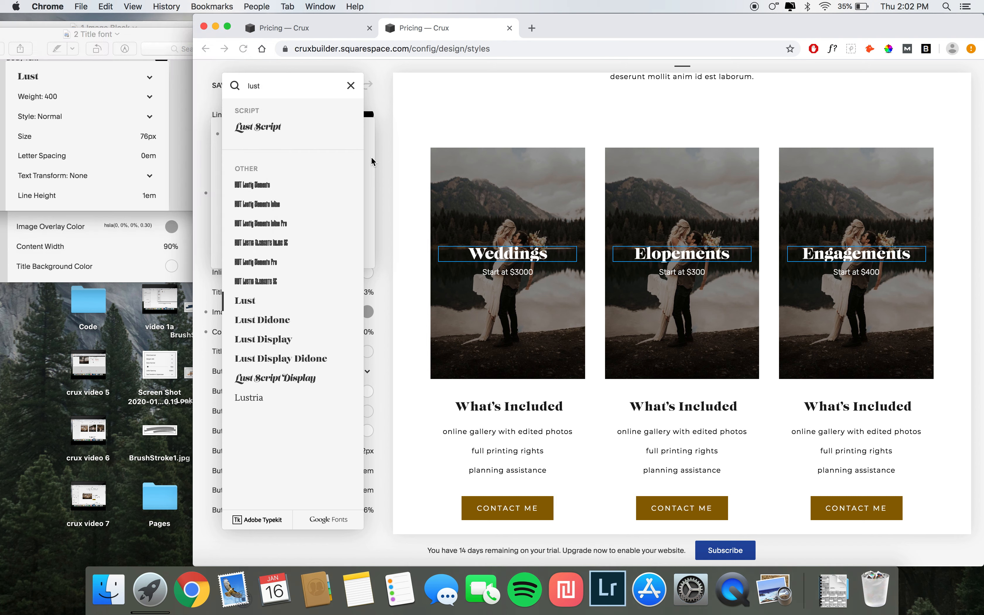
click(377, 164)
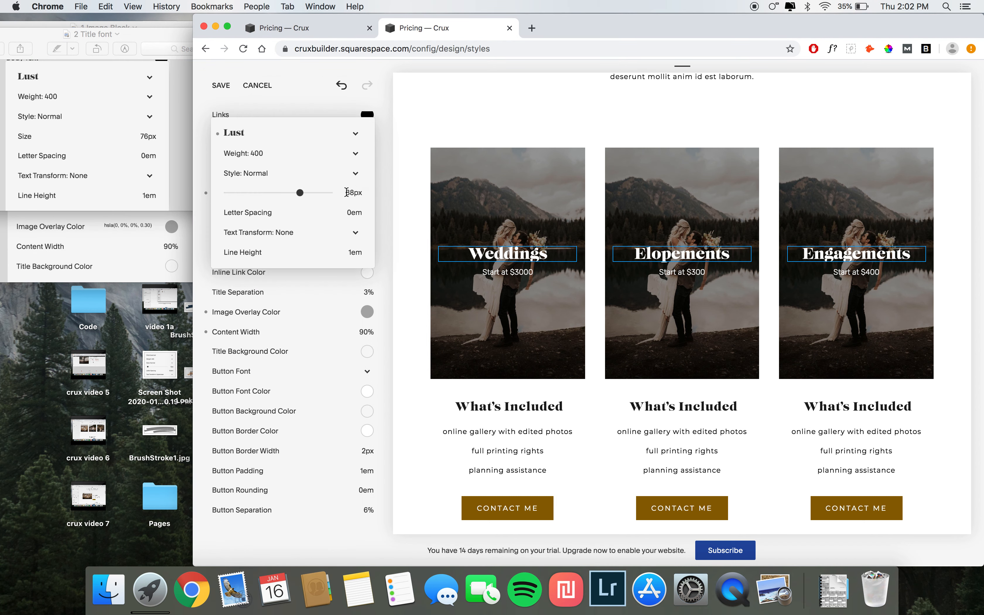
drag(346, 192, 354, 192)
text(76)
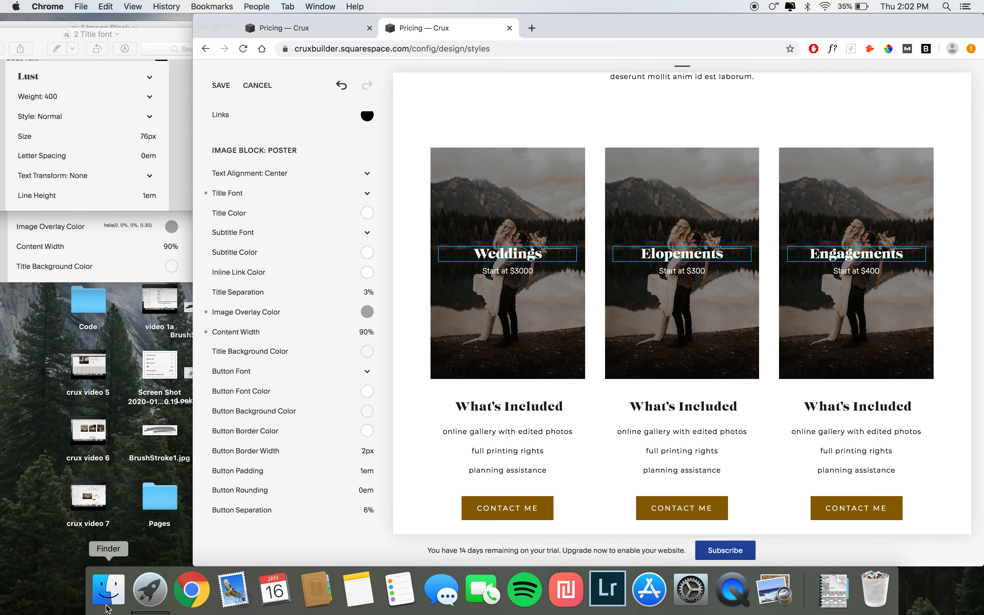
Step: Open the 3 Subtitle font reference screenshot and place it beside the browser
click(108, 590)
click(696, 70)
double_click(695, 70)
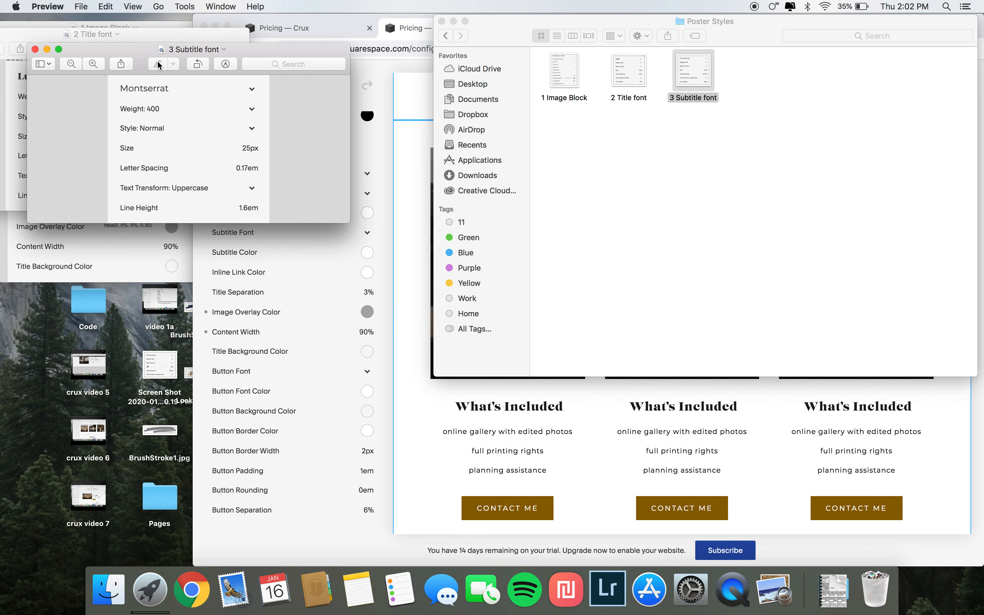
drag(175, 50, 96, 47)
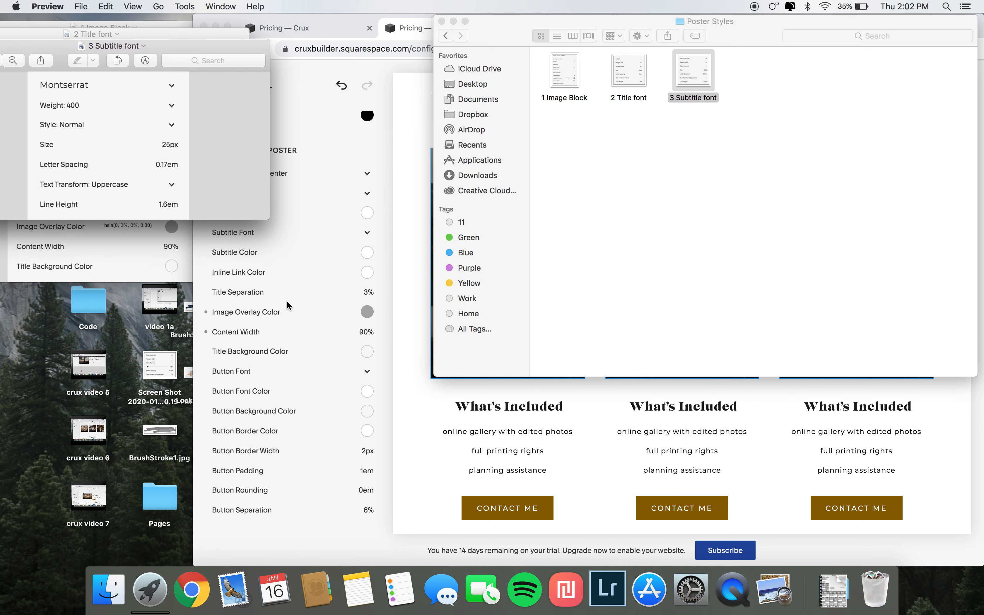
click(287, 305)
scroll(288, 305, down, 3)
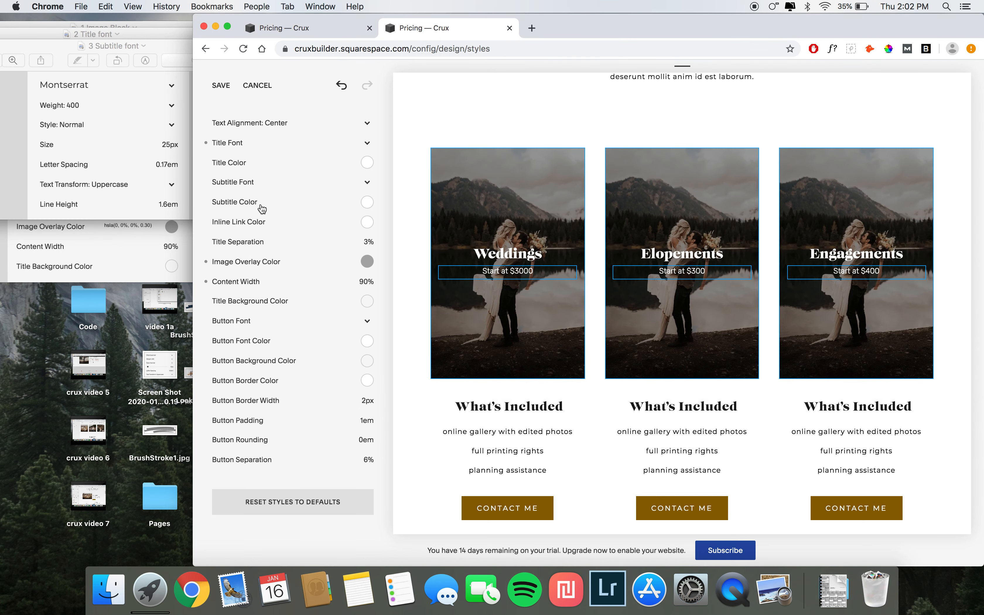
Step: Set the poster subtitle font to Montserrat with .17em letter spacing and Uppercase text transform
click(248, 186)
click(238, 122)
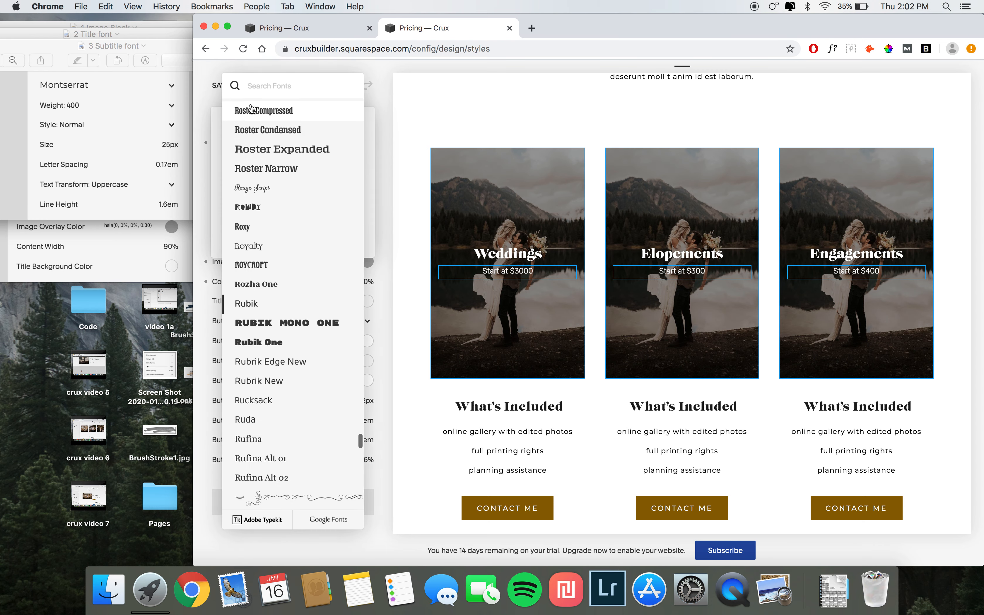
text(montse)
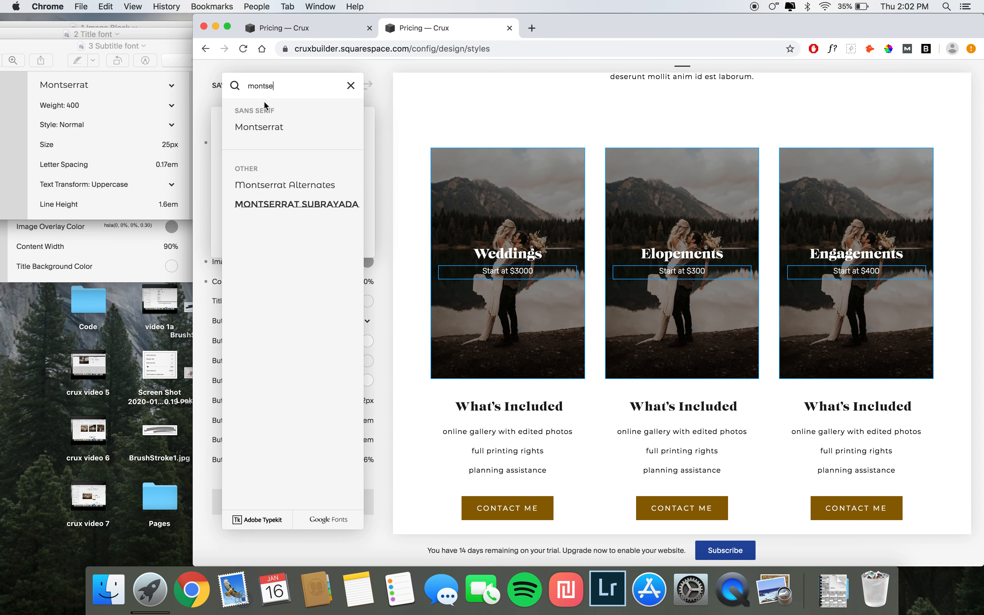
click(300, 142)
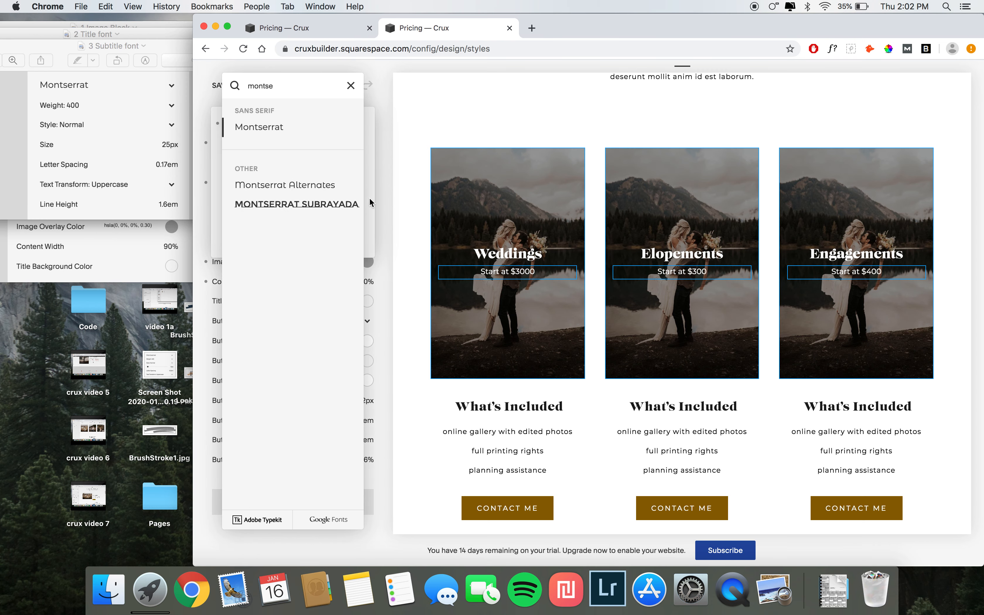
click(371, 202)
click(348, 202)
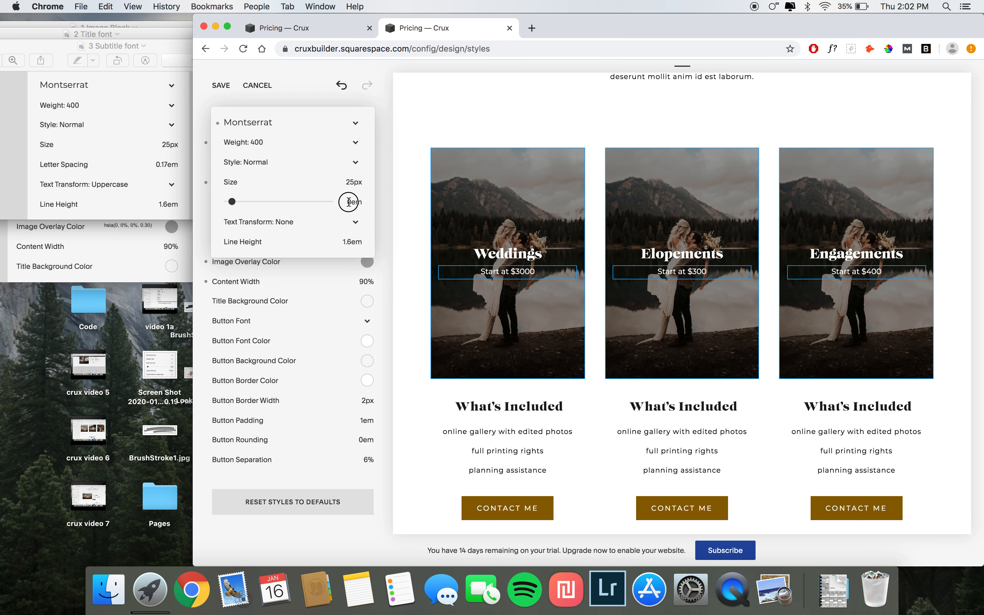
text(.17)
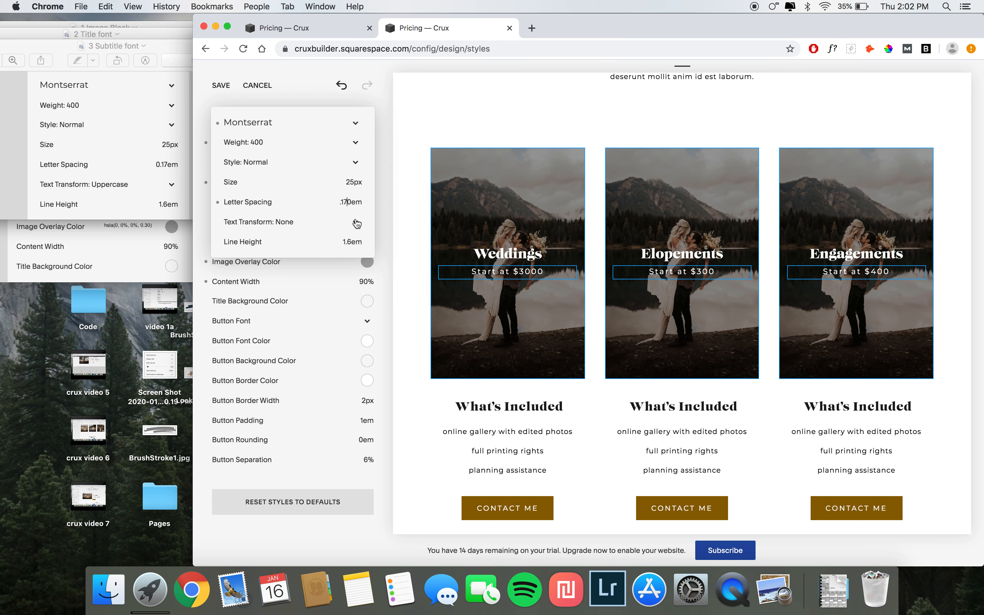
click(342, 228)
click(281, 232)
Step: Close the font options and save the site style changes
click(383, 240)
click(220, 88)
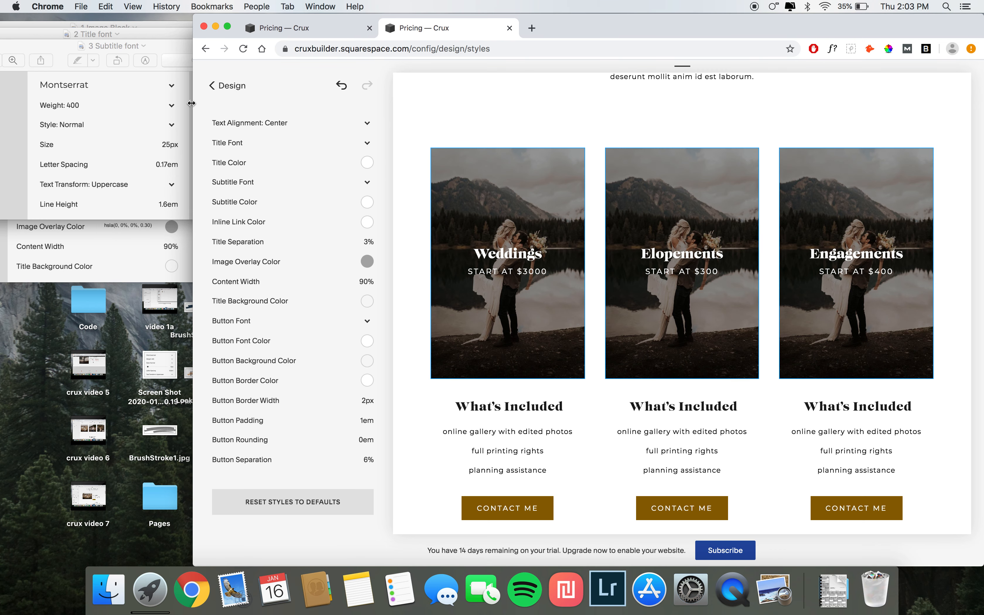
Step: Leave the style editor and compare the rebuilt pricing page against the Crux demo pricing page
click(211, 87)
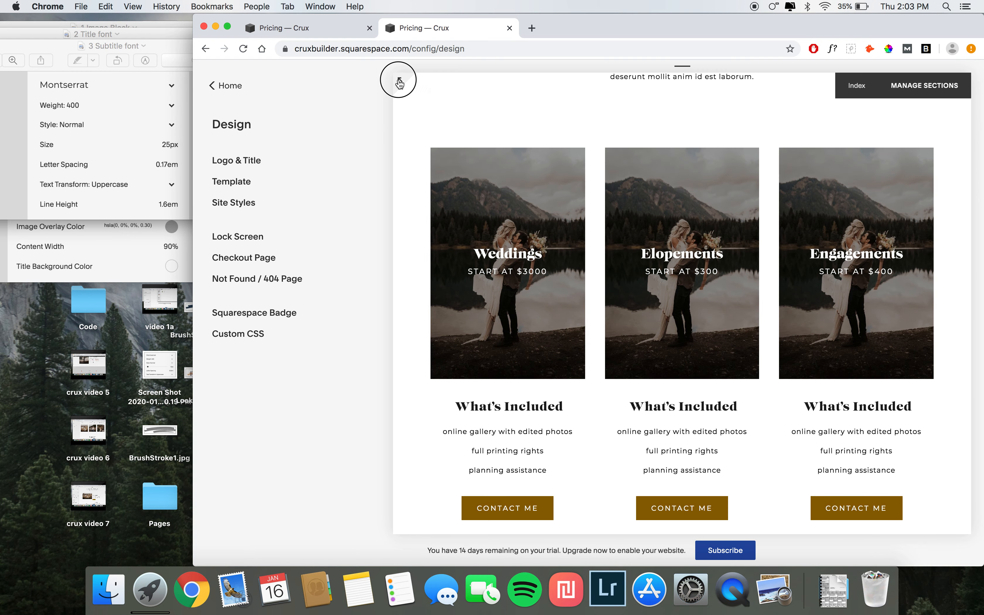
click(378, 79)
scroll(332, 268, down, 3)
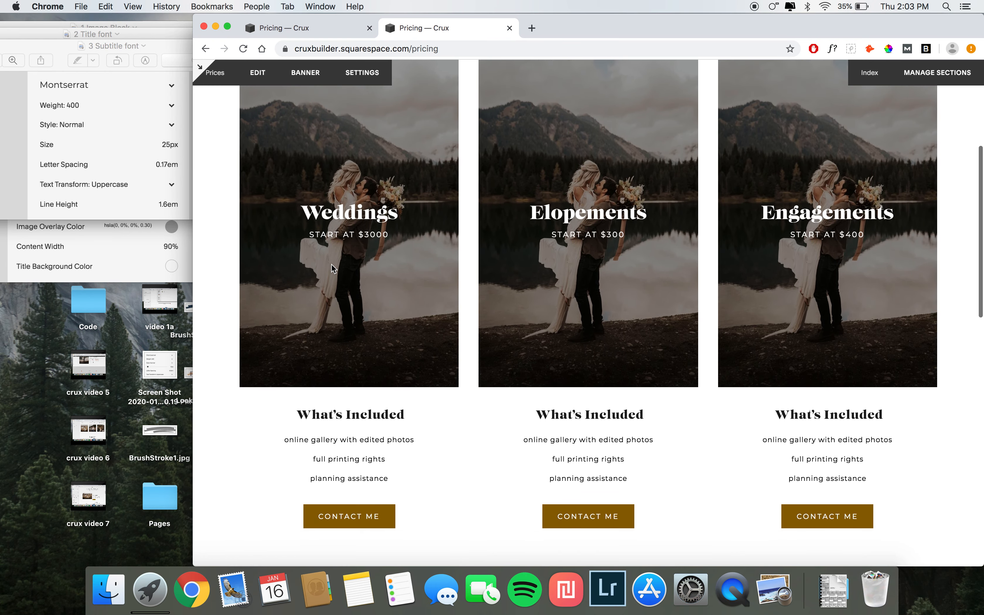
scroll(332, 268, down, 5)
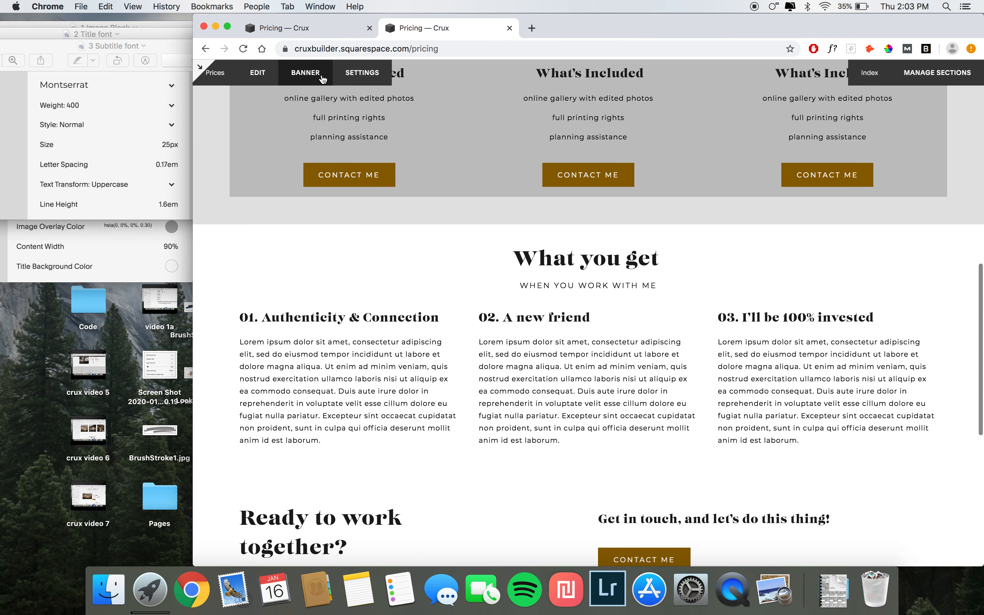
click(311, 36)
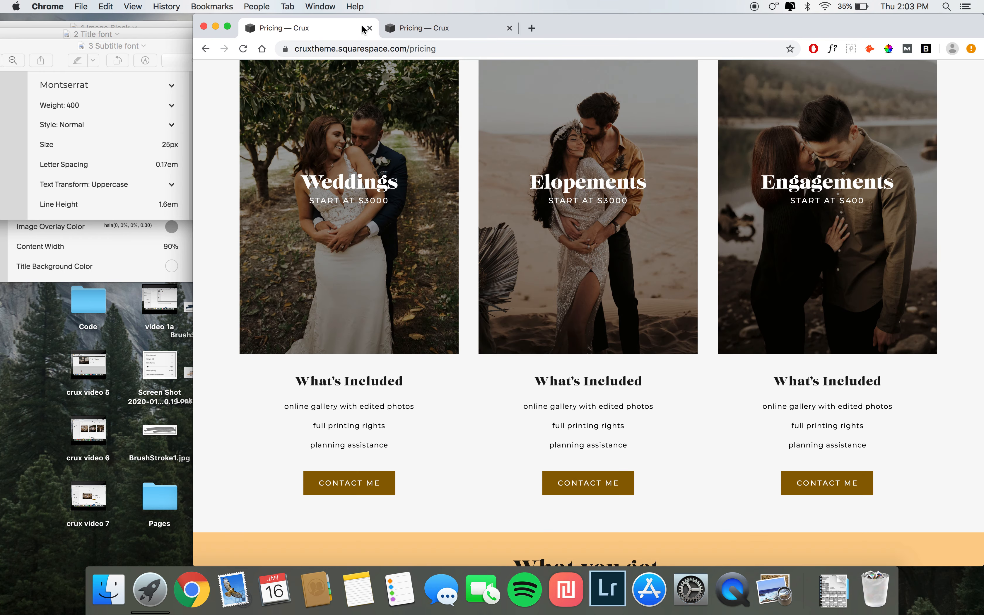
click(409, 28)
scroll(435, 279, up, 10)
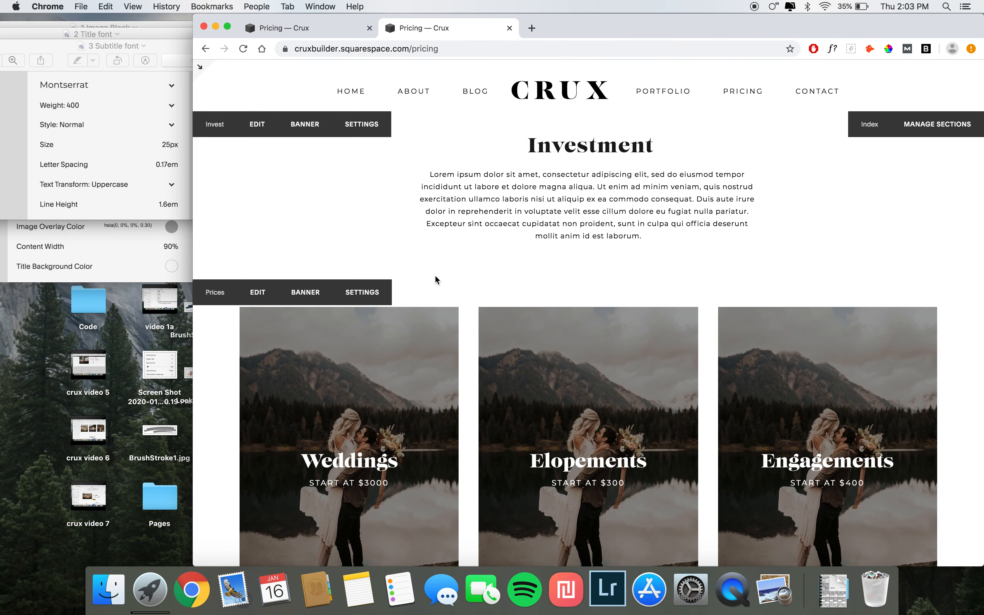